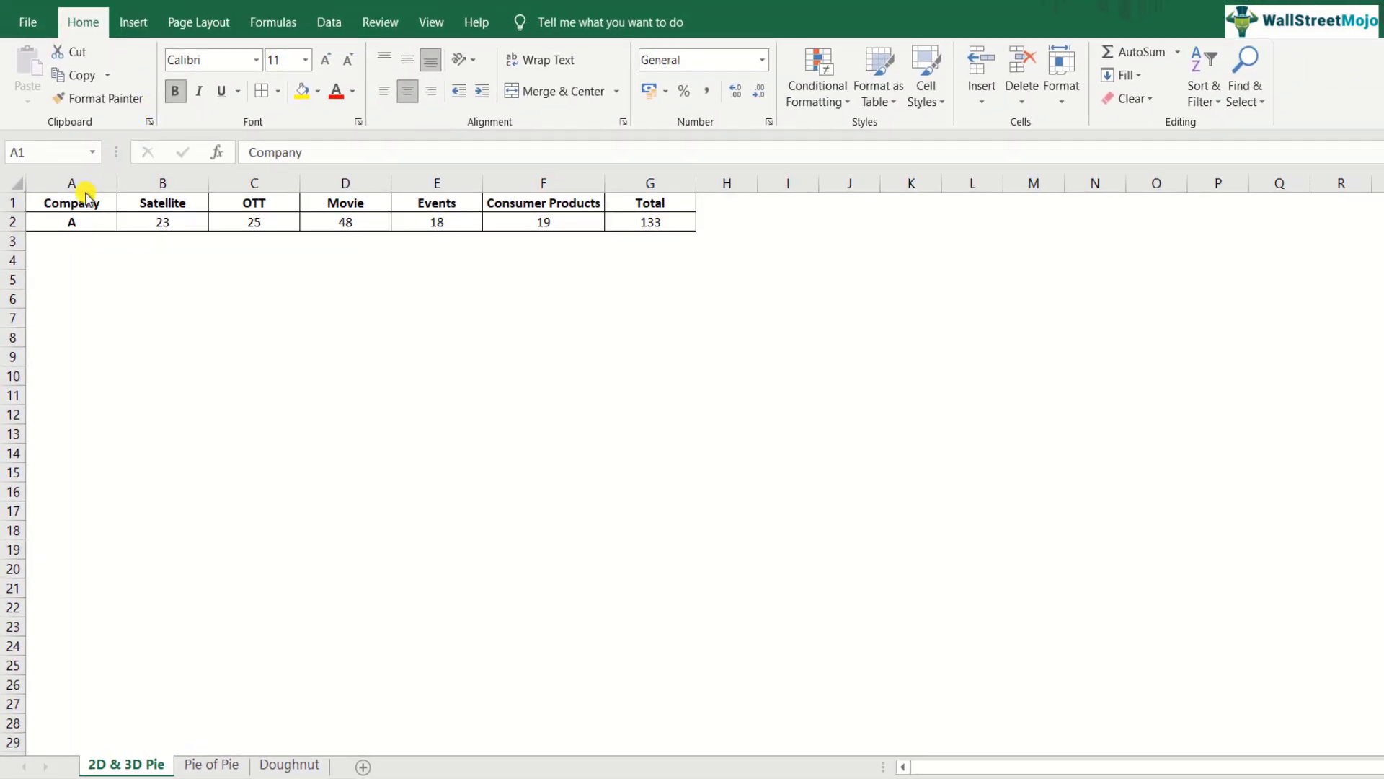
Insert a 2-D pie chart from the whole company revenue table, A1:G2.
click(83, 199)
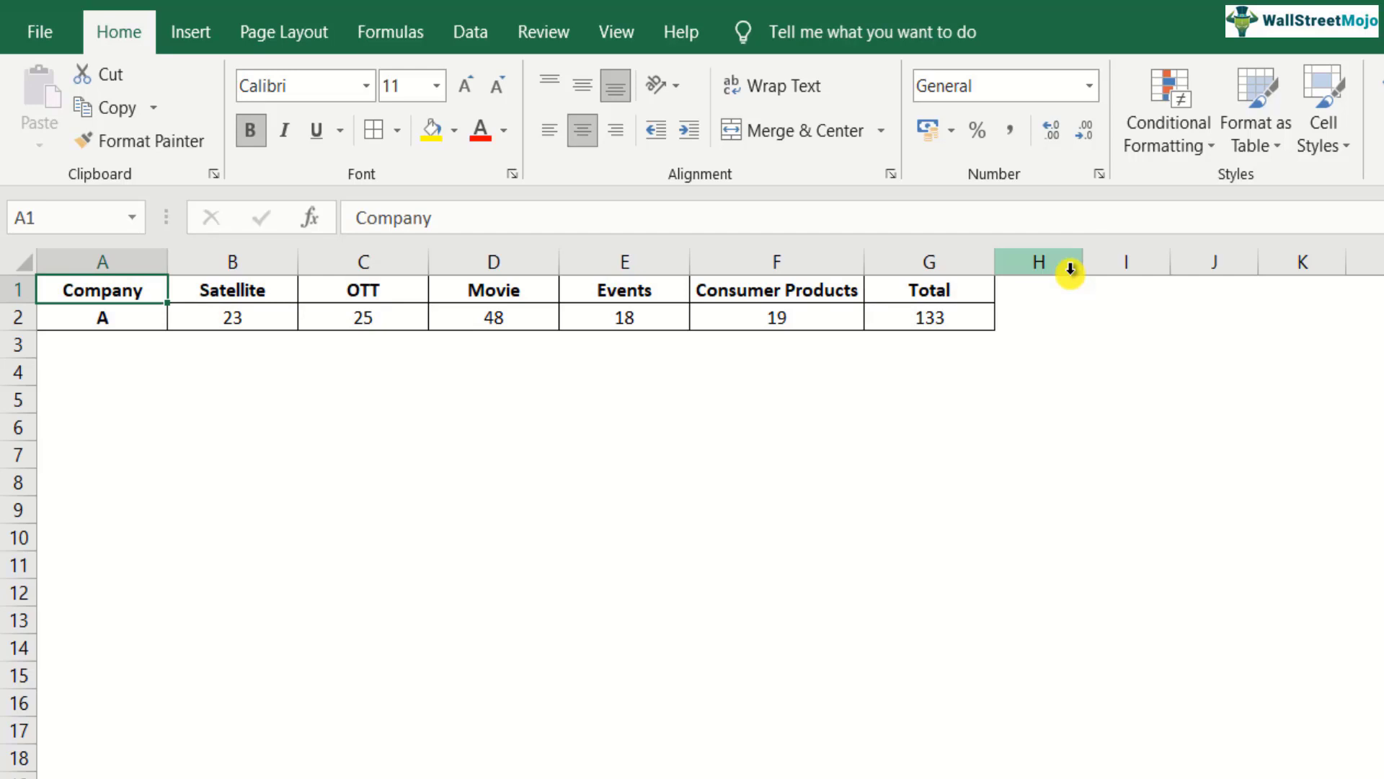
key(ctrl+shift+Right)
key(ctrl+shift+Down)
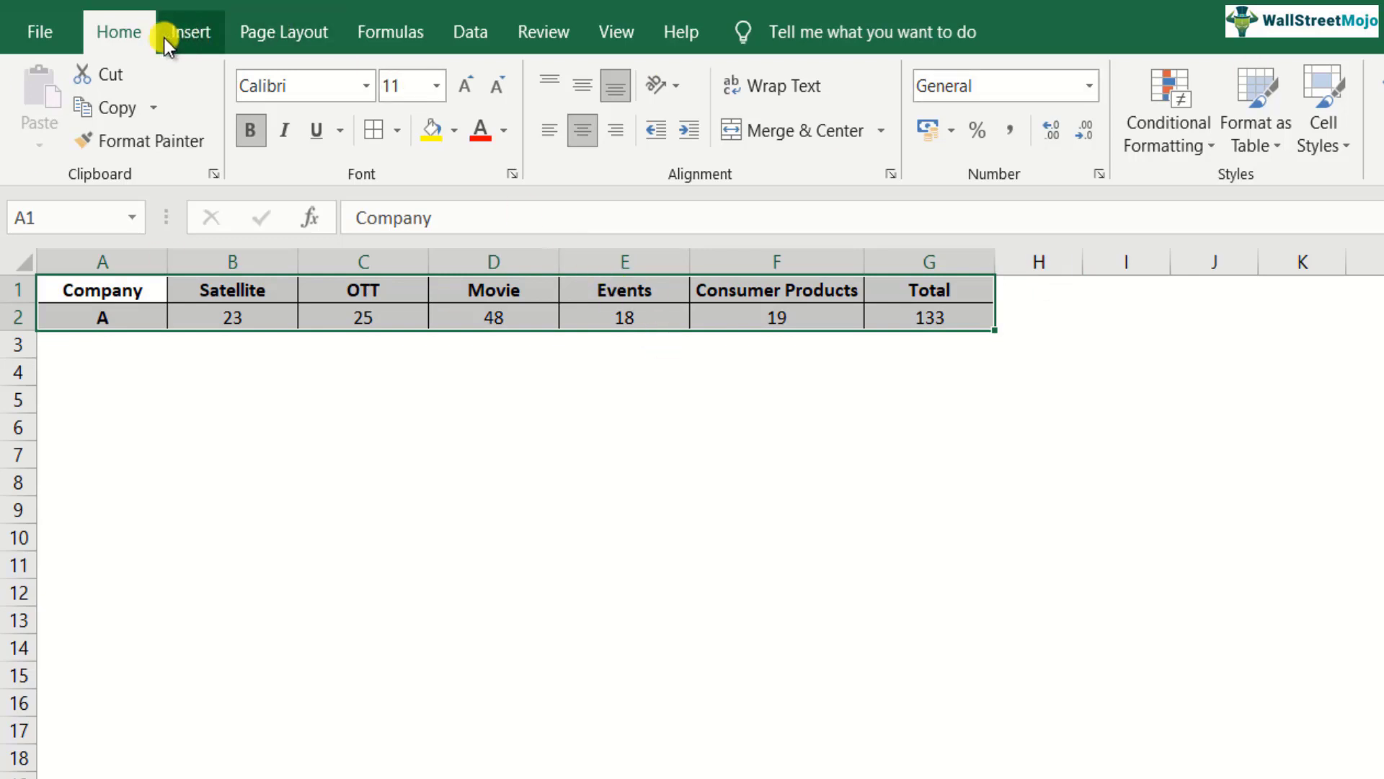
click(209, 32)
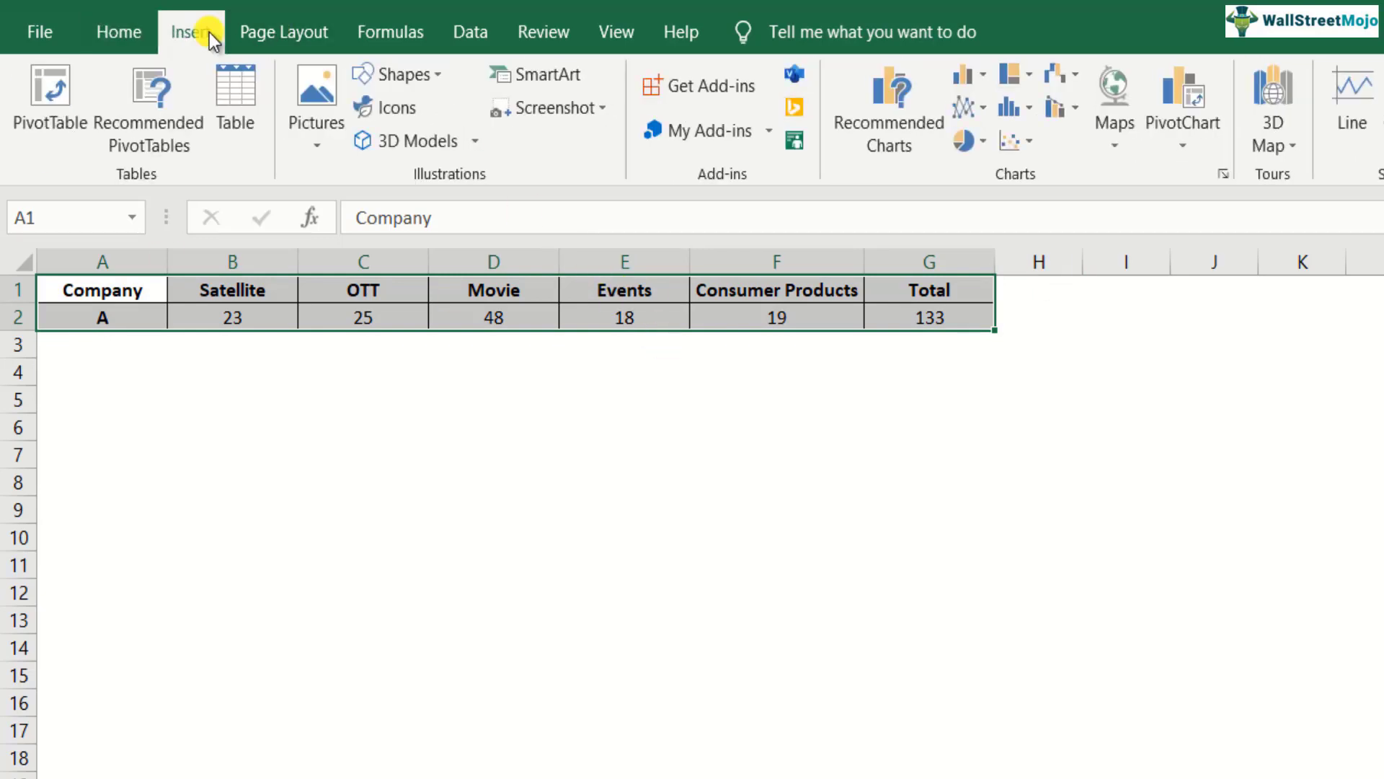
click(966, 144)
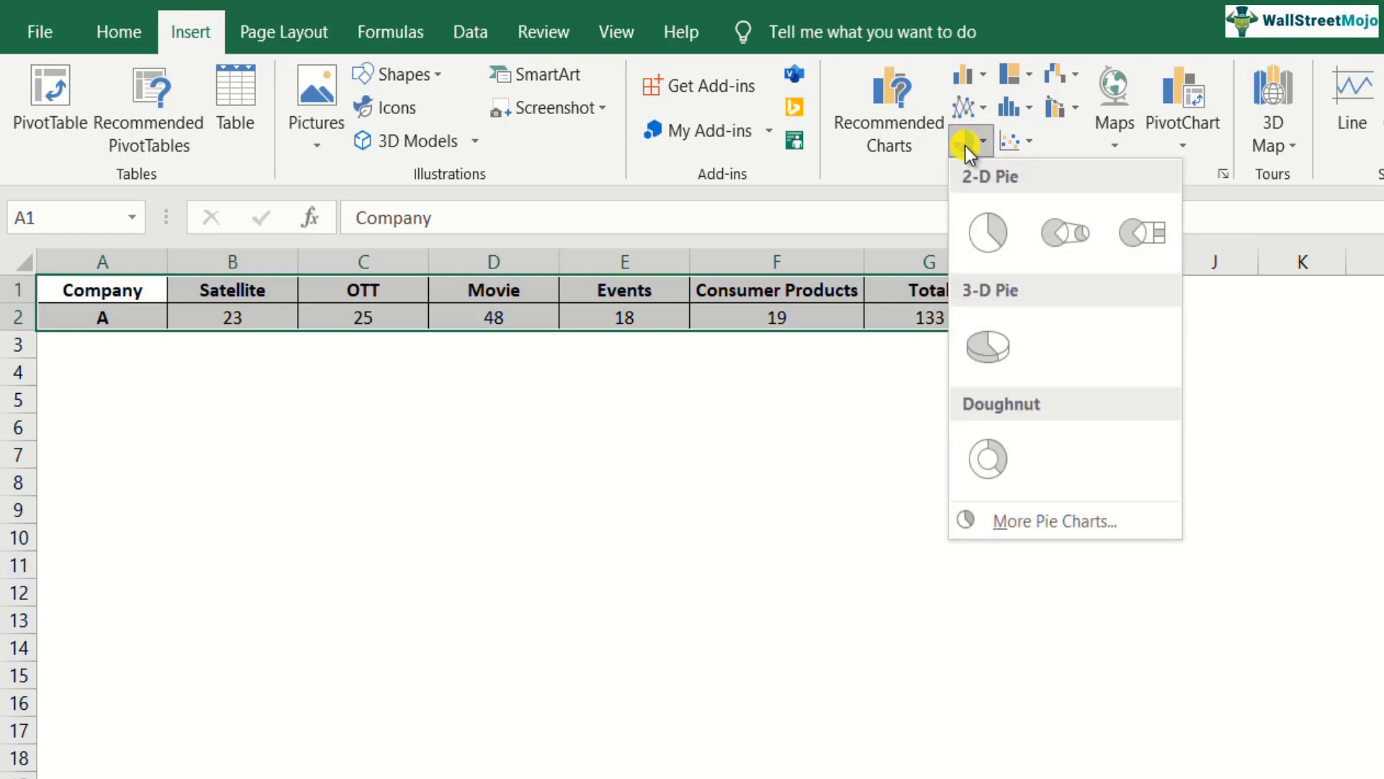
click(988, 232)
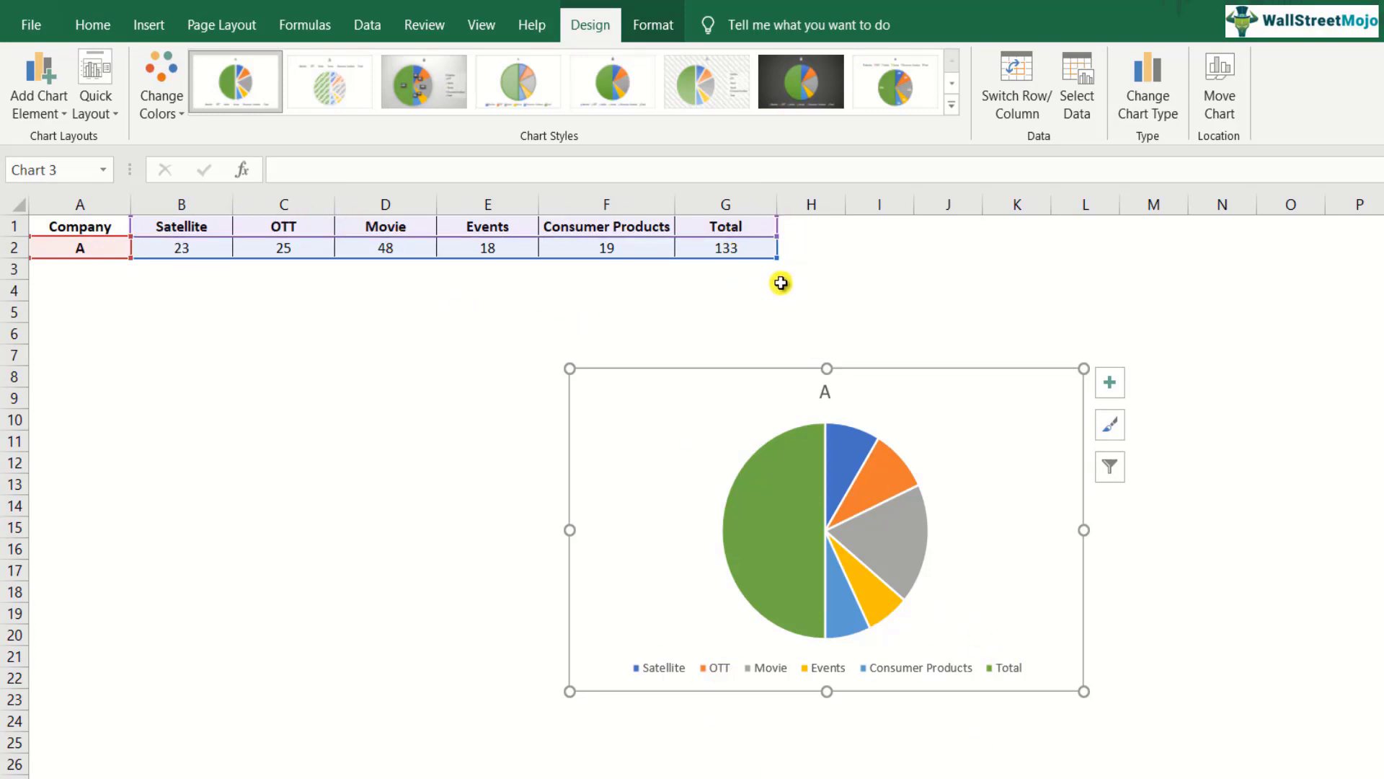
Shrink the pie chart's data range to B1:F2 so that the Total column is excluded.
drag(777, 256, 670, 246)
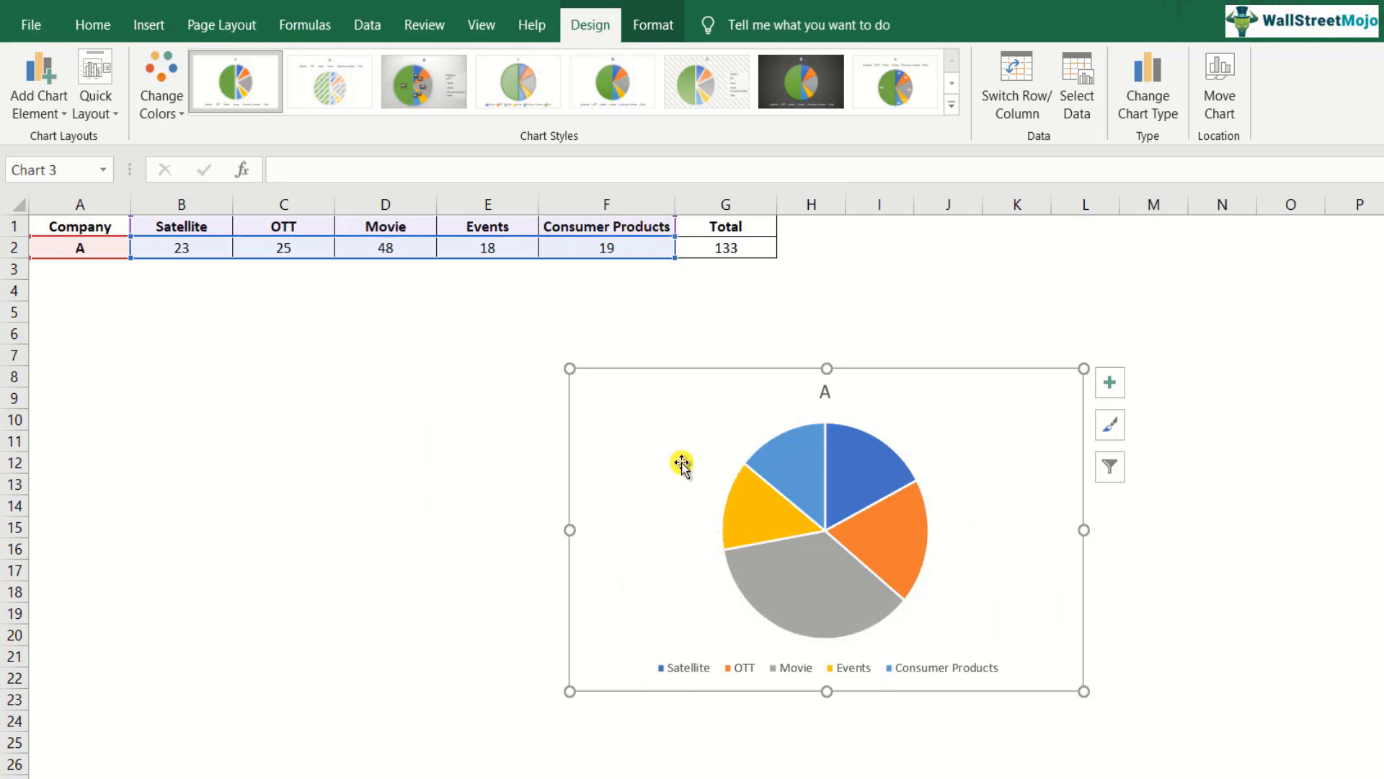
mouse_move(849, 471)
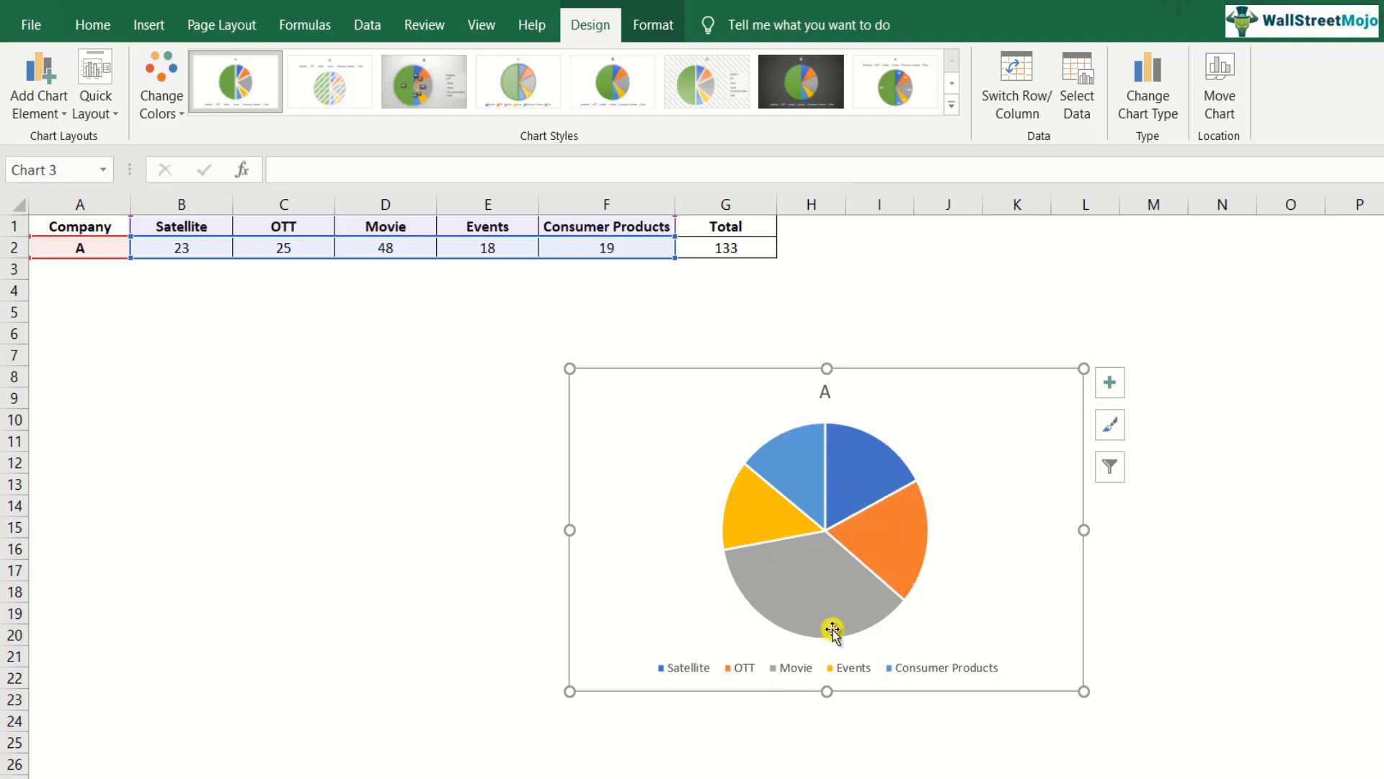
mouse_move(762, 563)
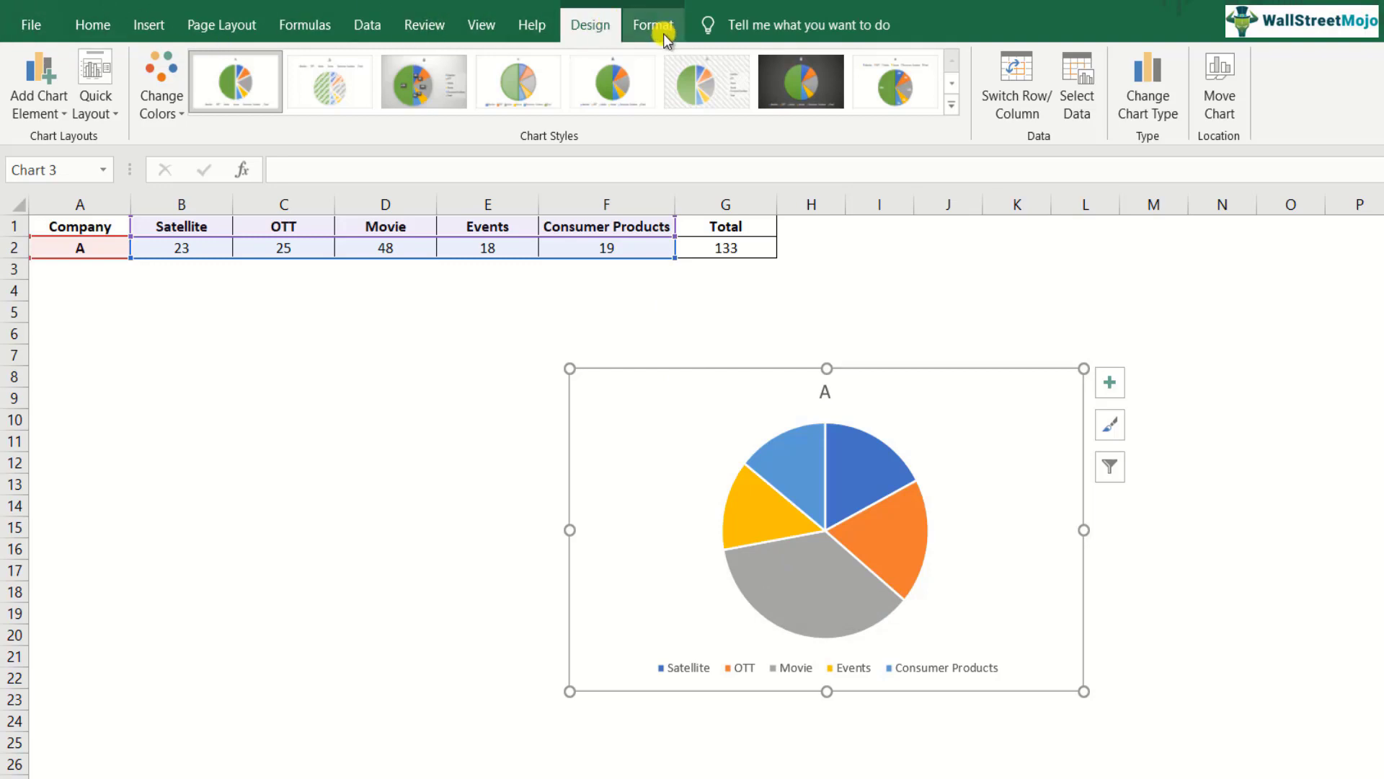
Preview the available chart styles on the pie chart, including Style 8, and view its formatting options.
click(764, 82)
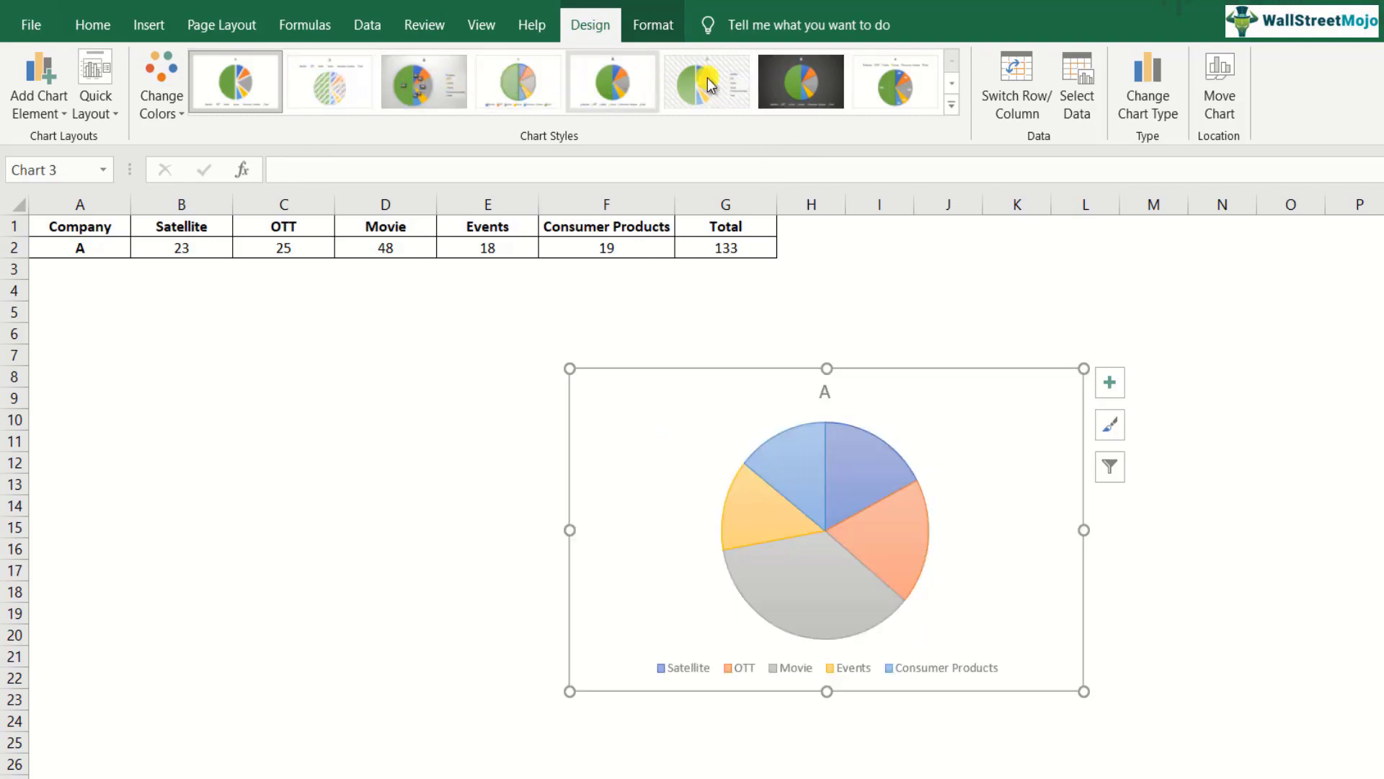
click(862, 98)
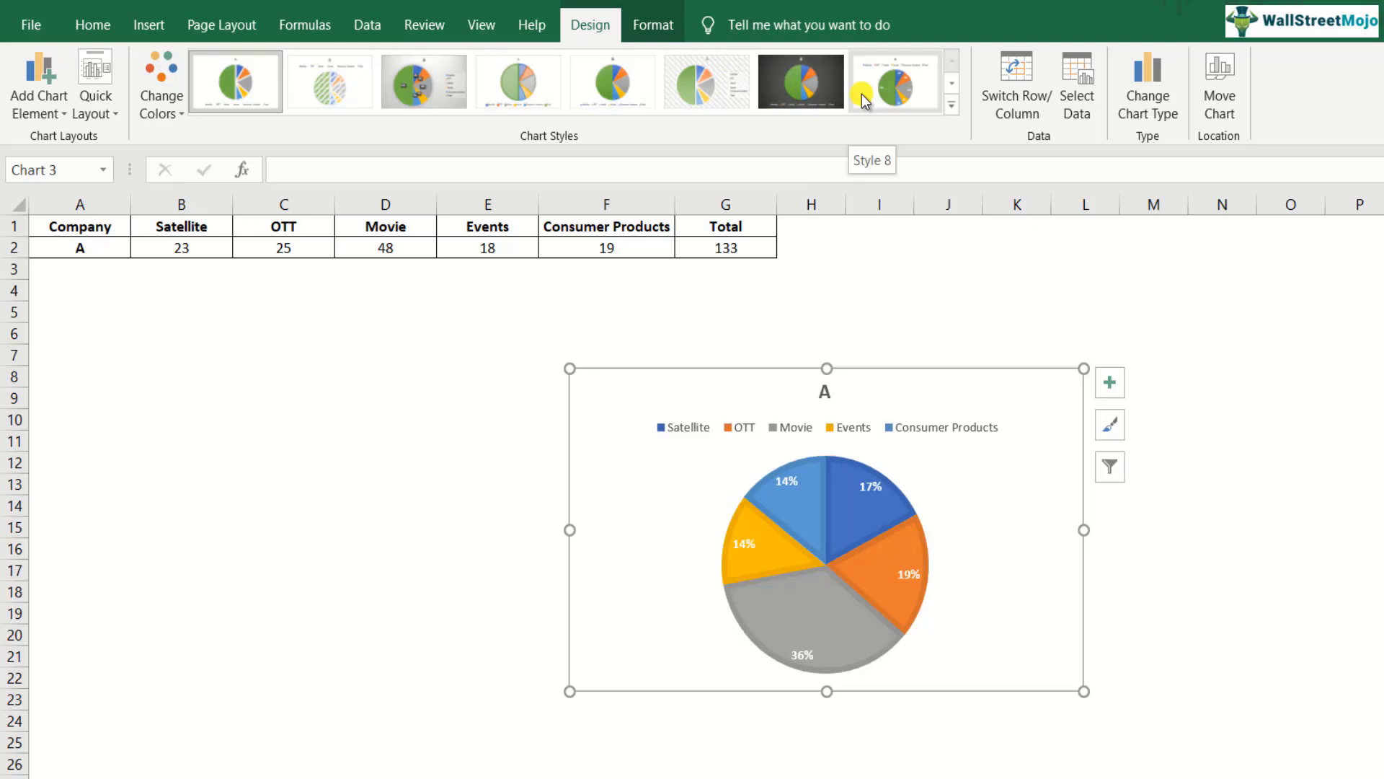
click(663, 27)
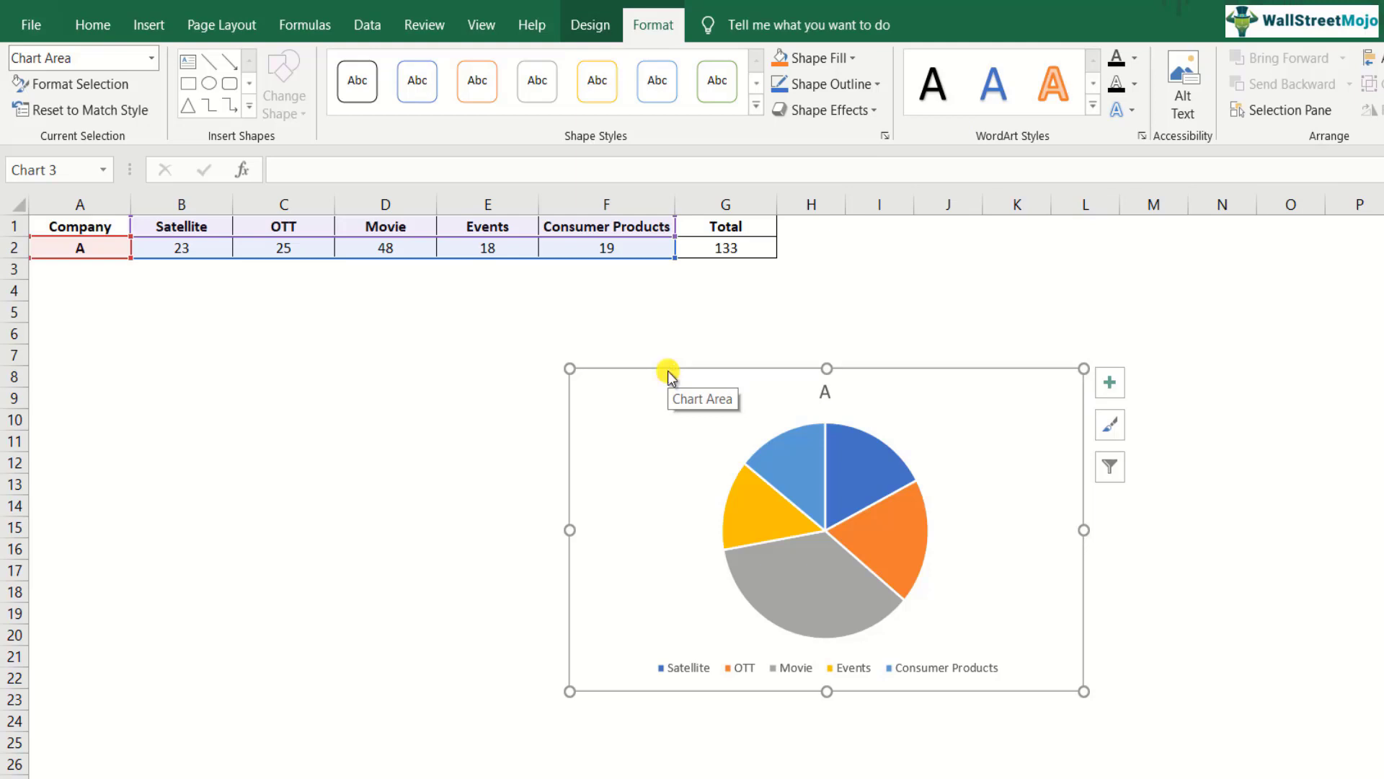
Add data labels to the pie chart showing category name, value and percentage, positioned at Outside End.
right_click(757, 516)
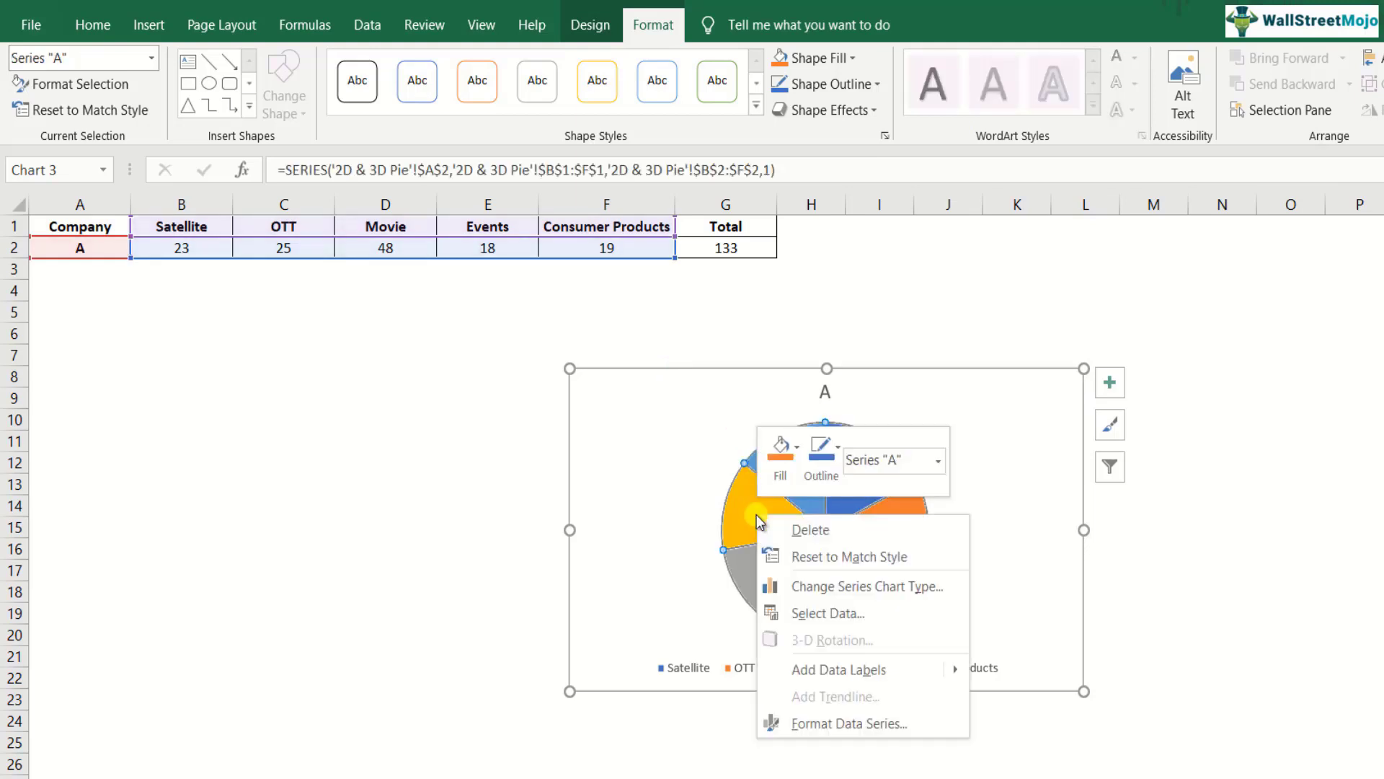
click(839, 671)
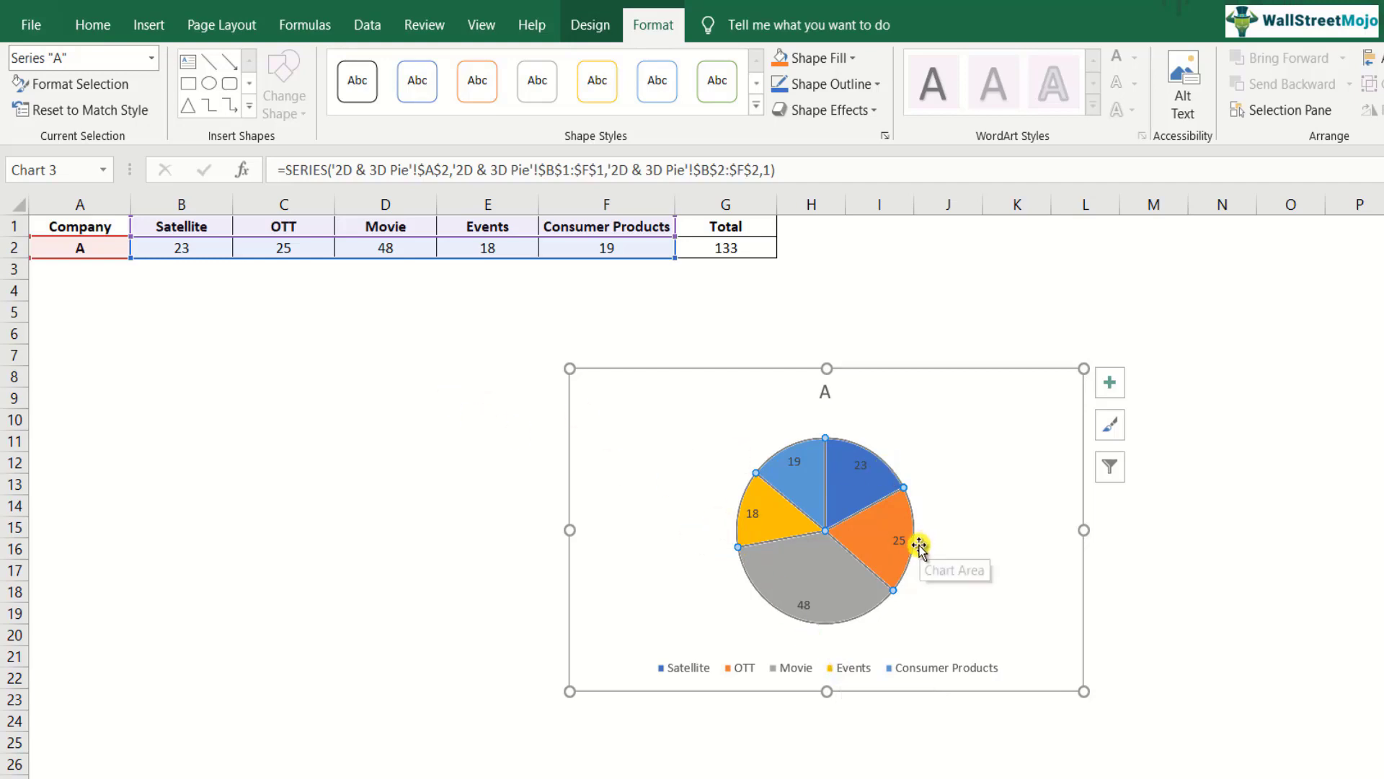
mouse_move(769, 462)
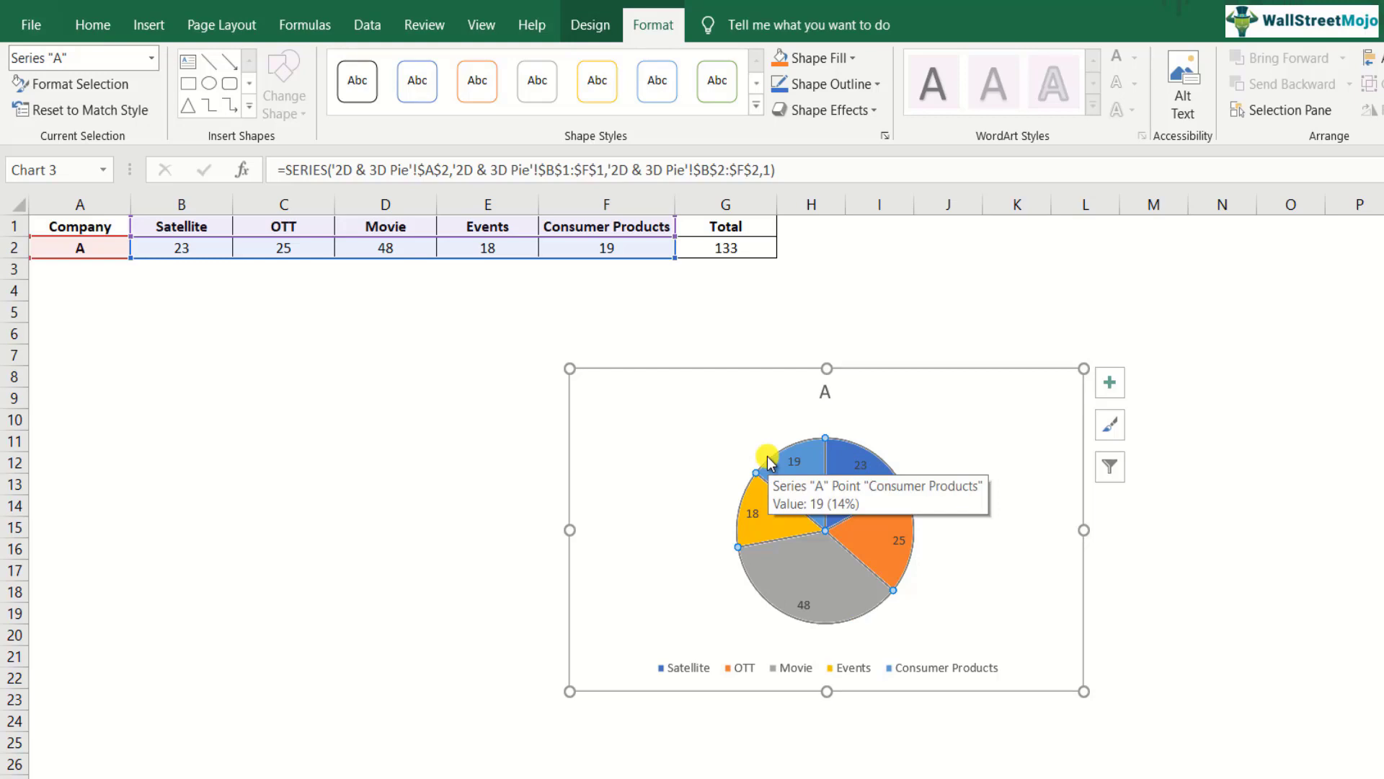
right_click(809, 600)
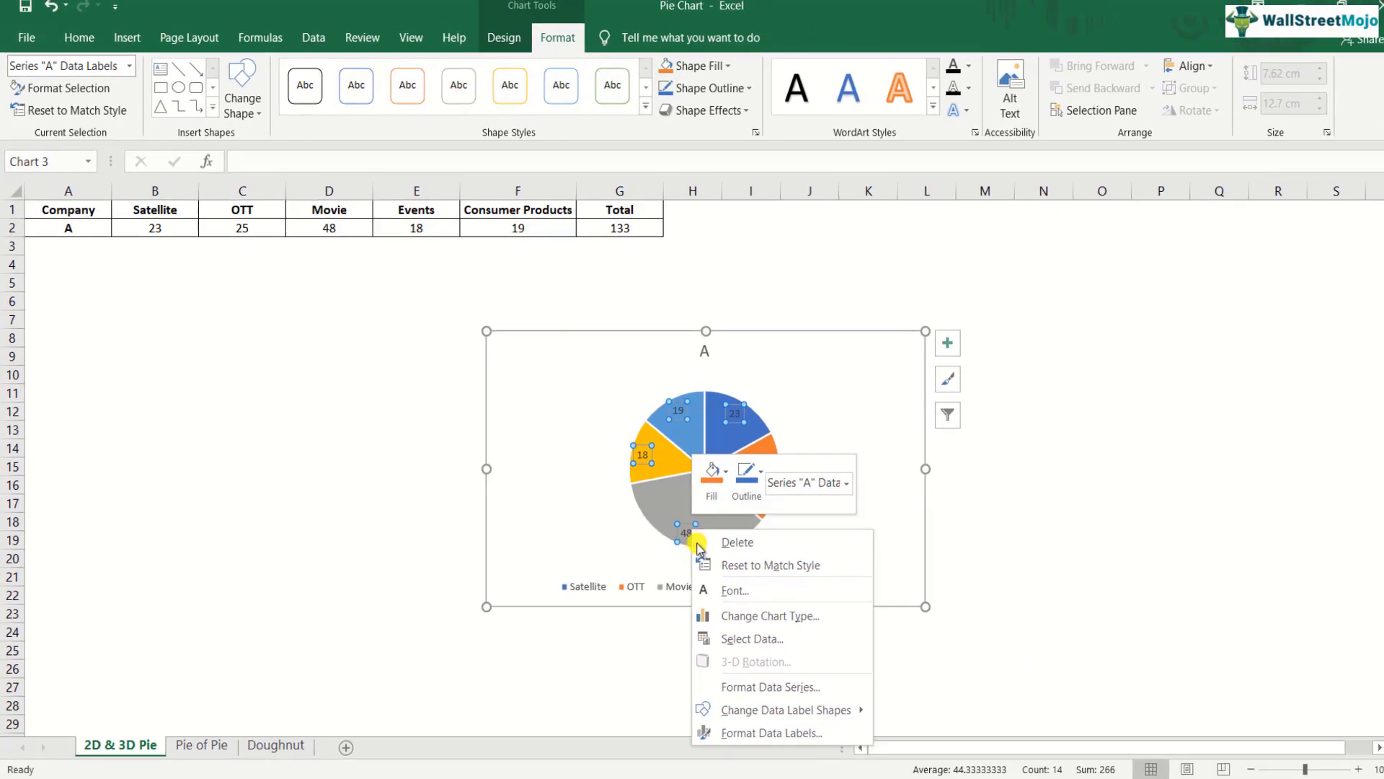
click(770, 730)
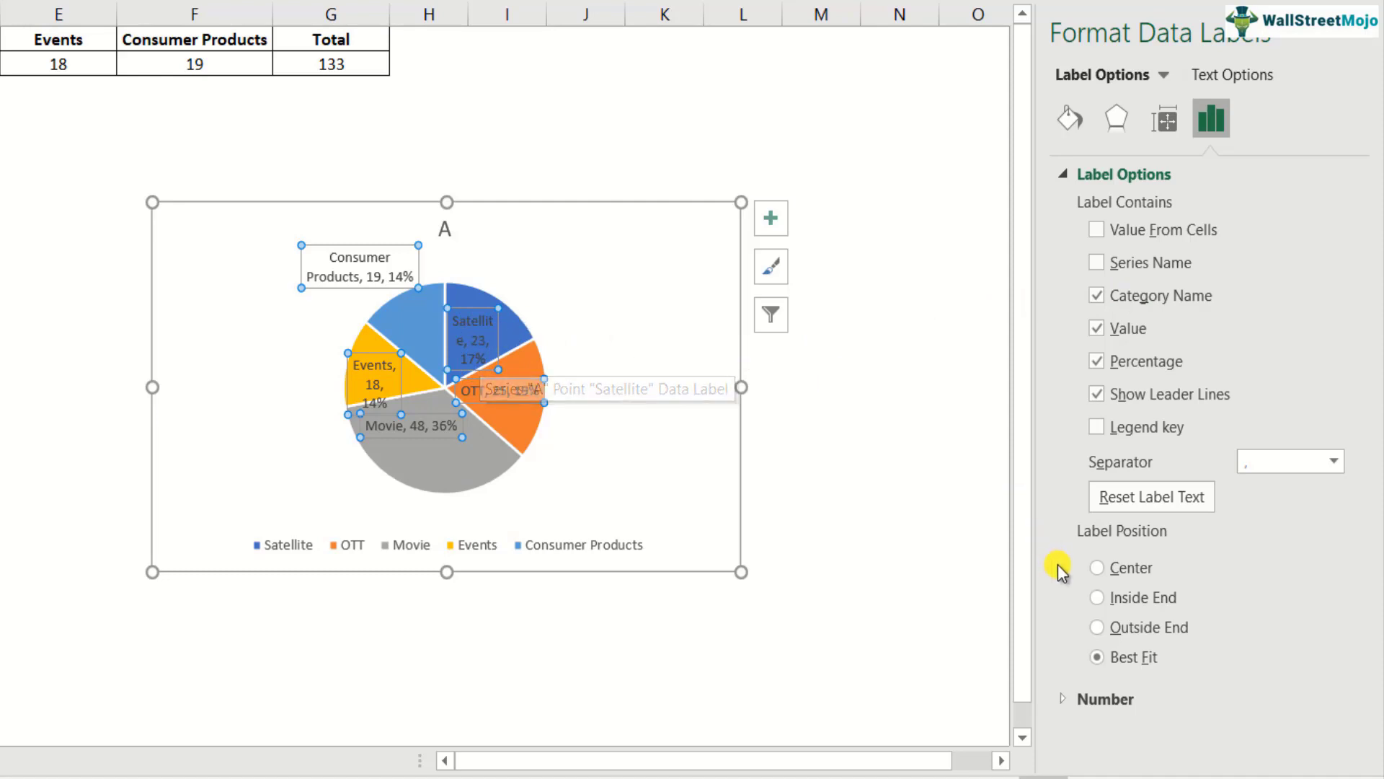
click(1139, 628)
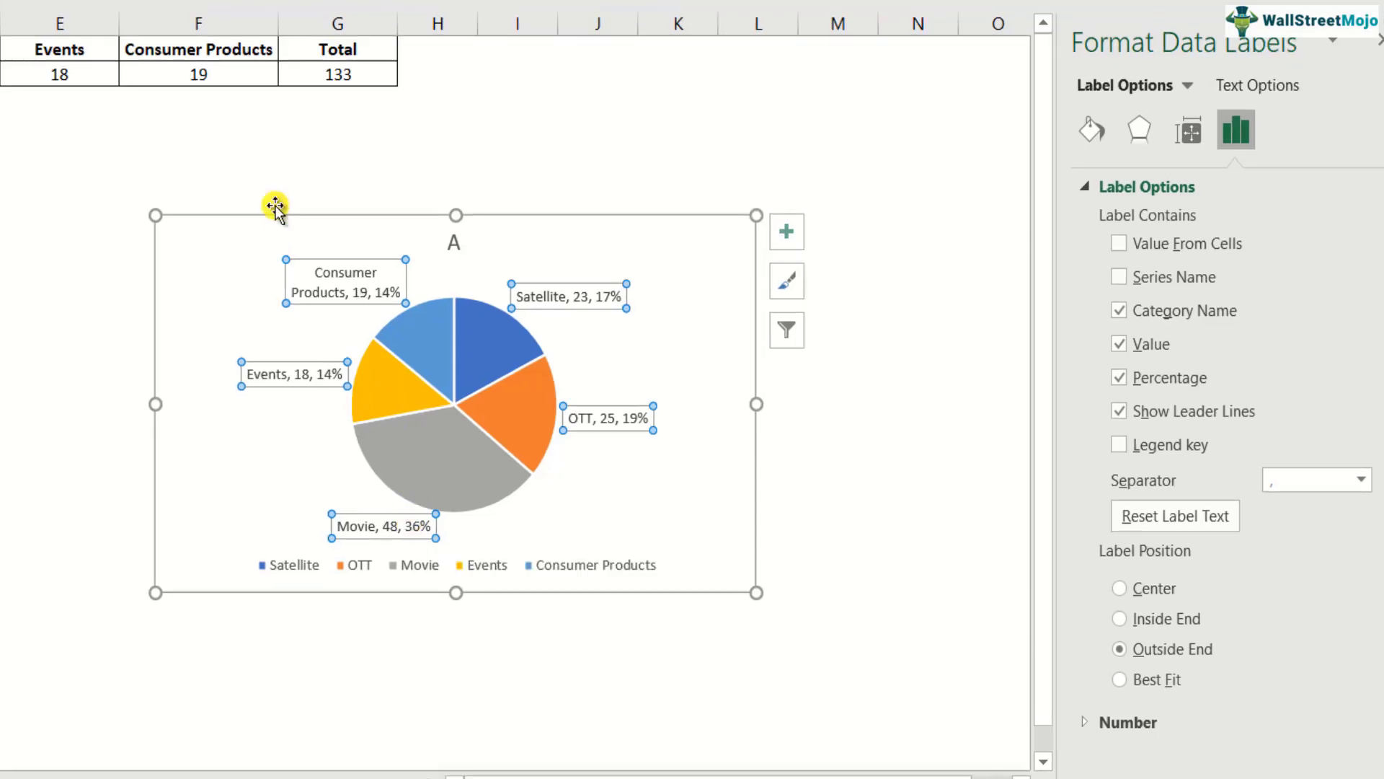
Move the pie chart below the table so that it starts at row 9 in column A, and deselect it.
click(260, 217)
drag(332, 219, 180, 253)
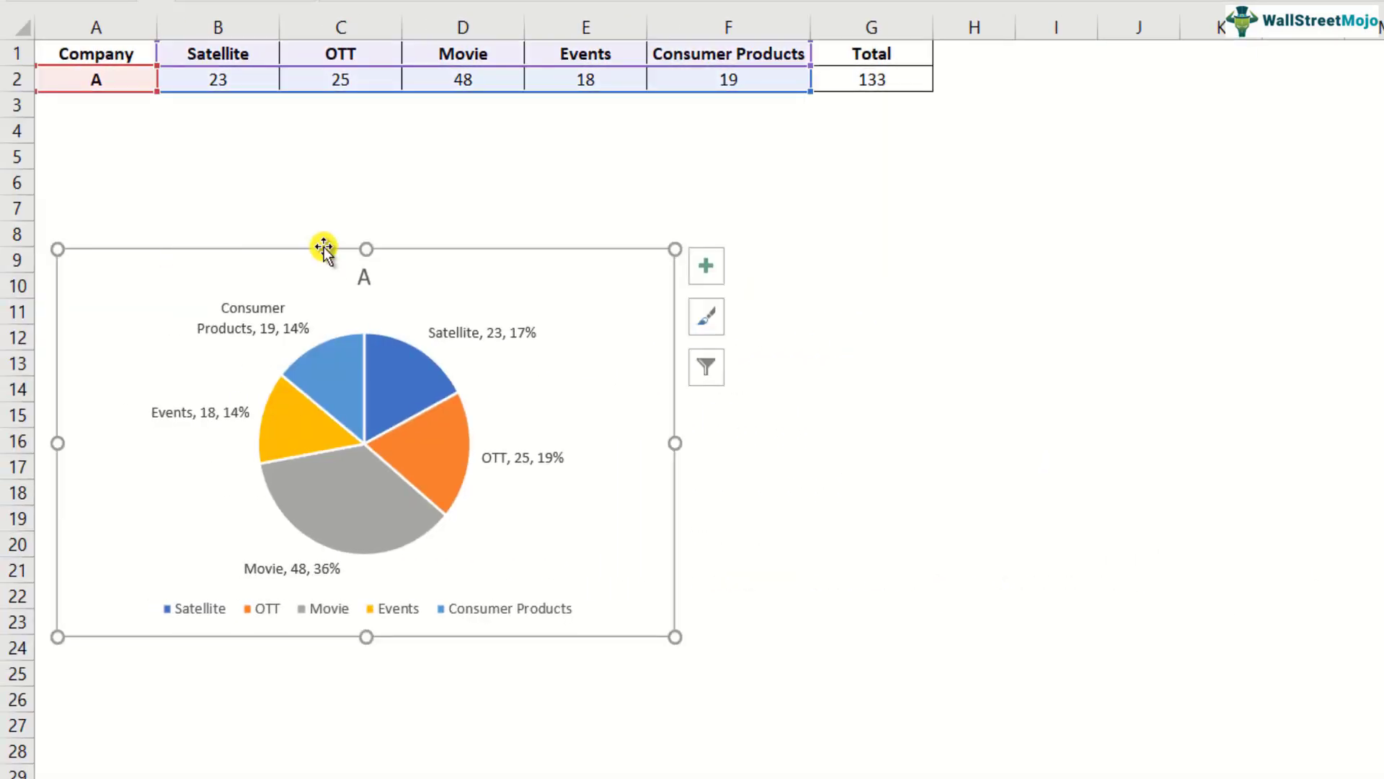
click(883, 353)
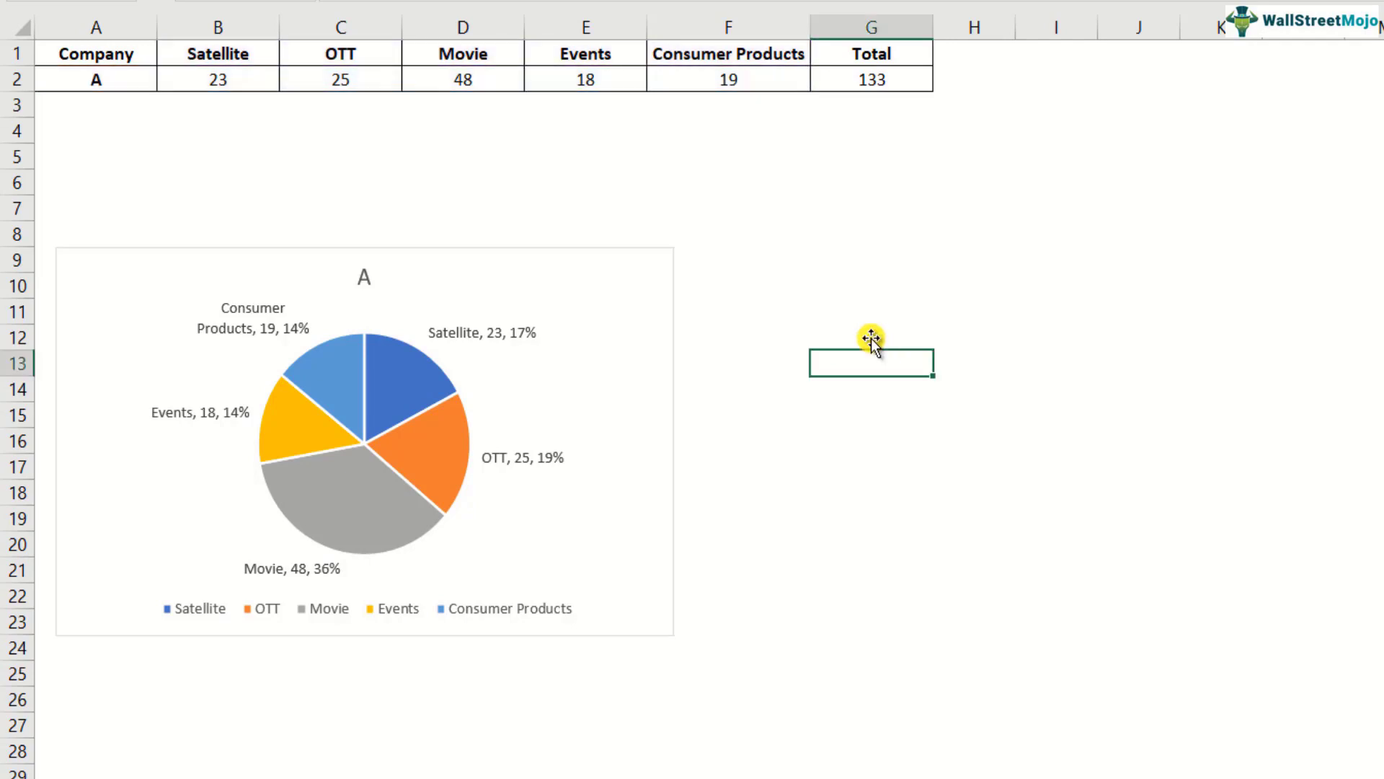
Insert a 3-D pie chart from A1:F2 and place it to the right of the 2-D pie chart.
click(144, 53)
drag(202, 62, 760, 93)
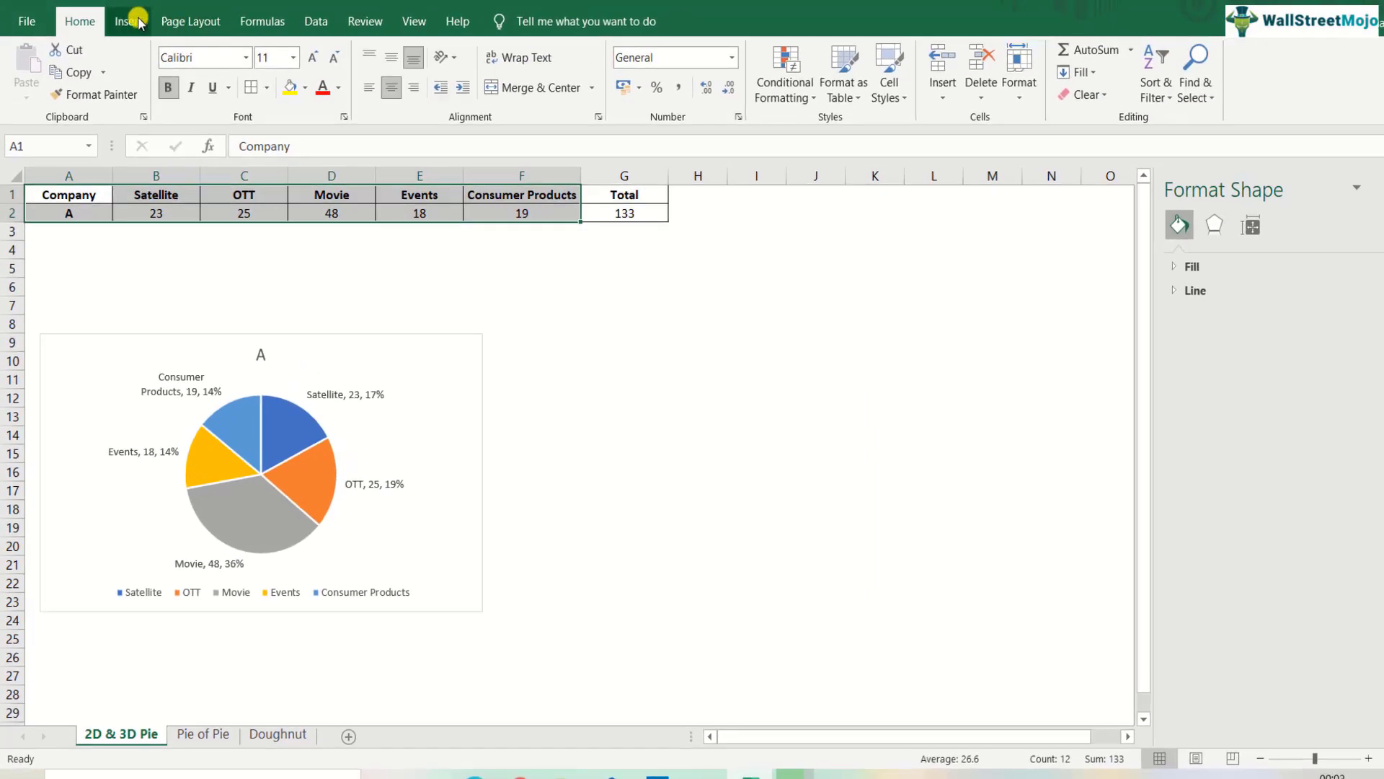
click(128, 20)
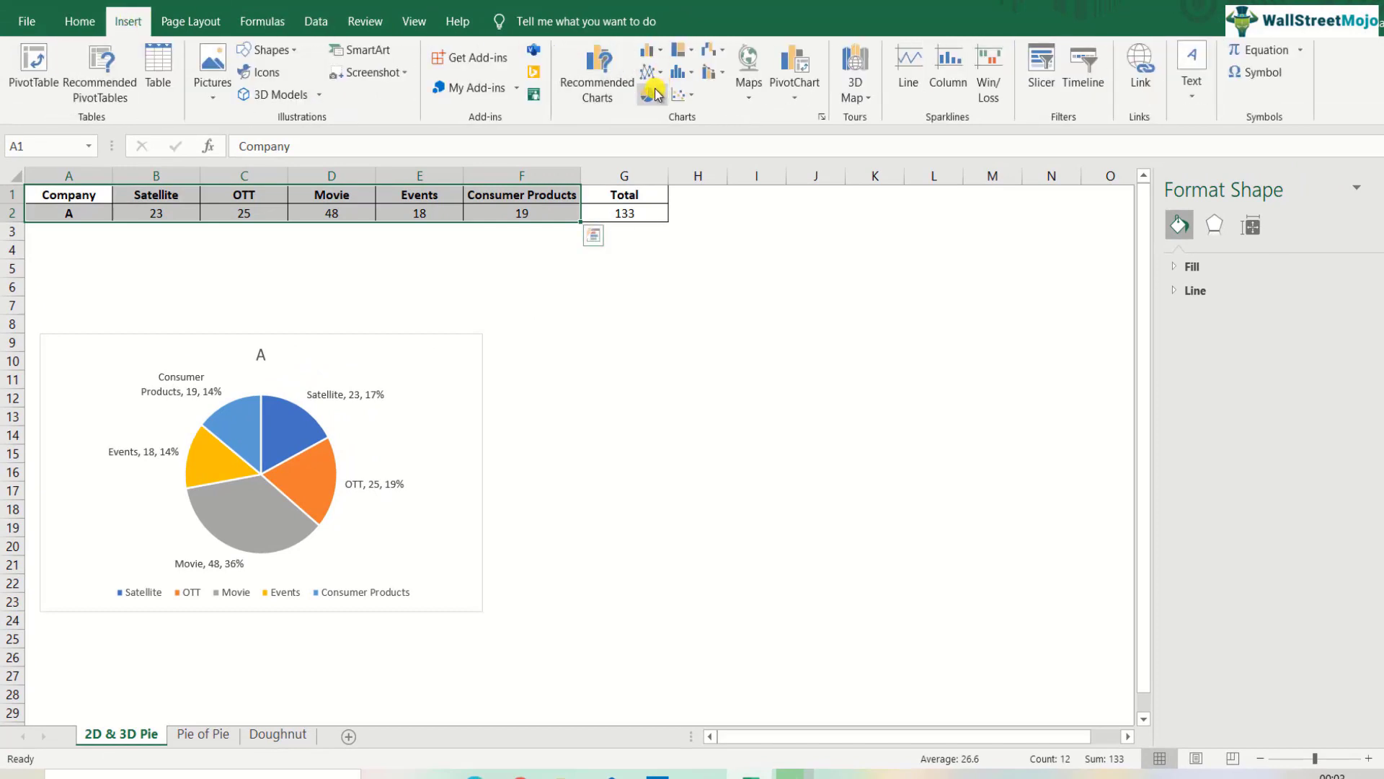
click(653, 95)
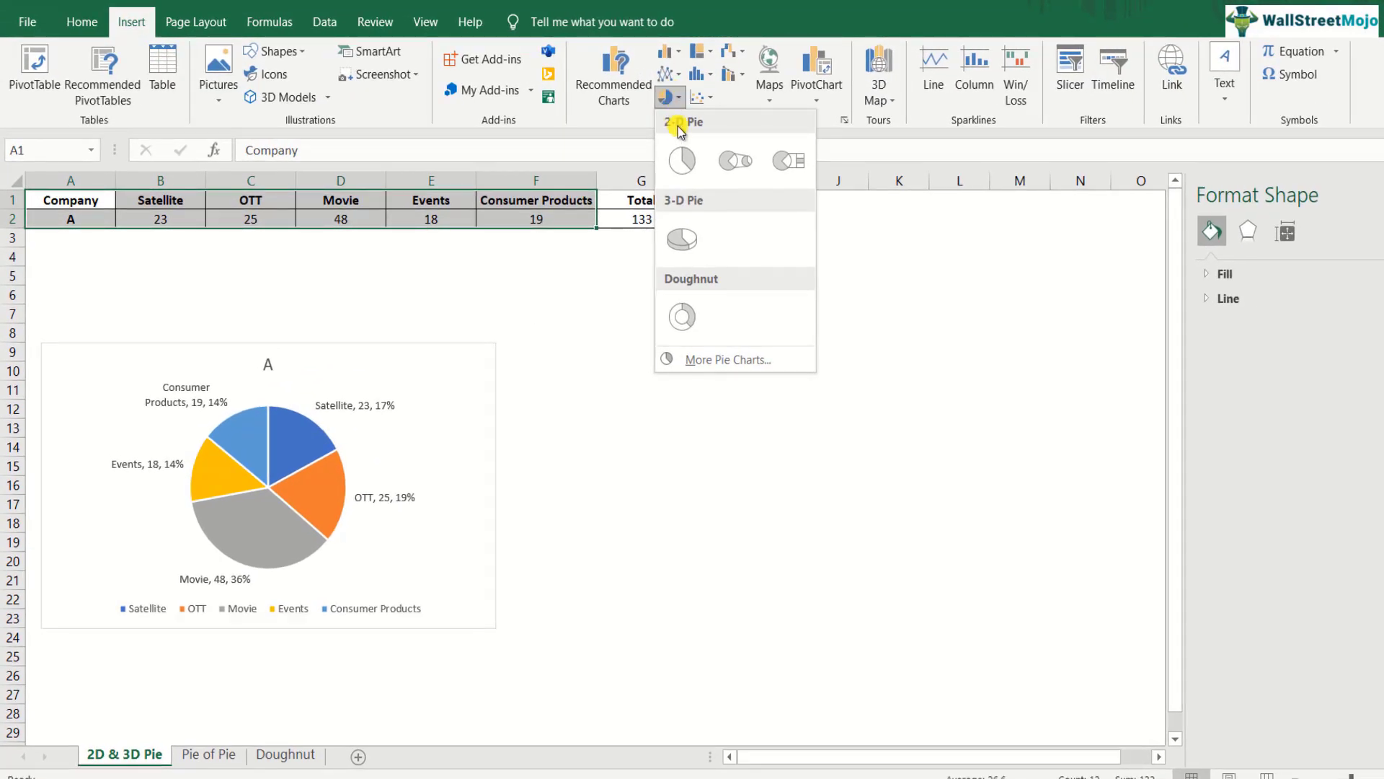
click(682, 236)
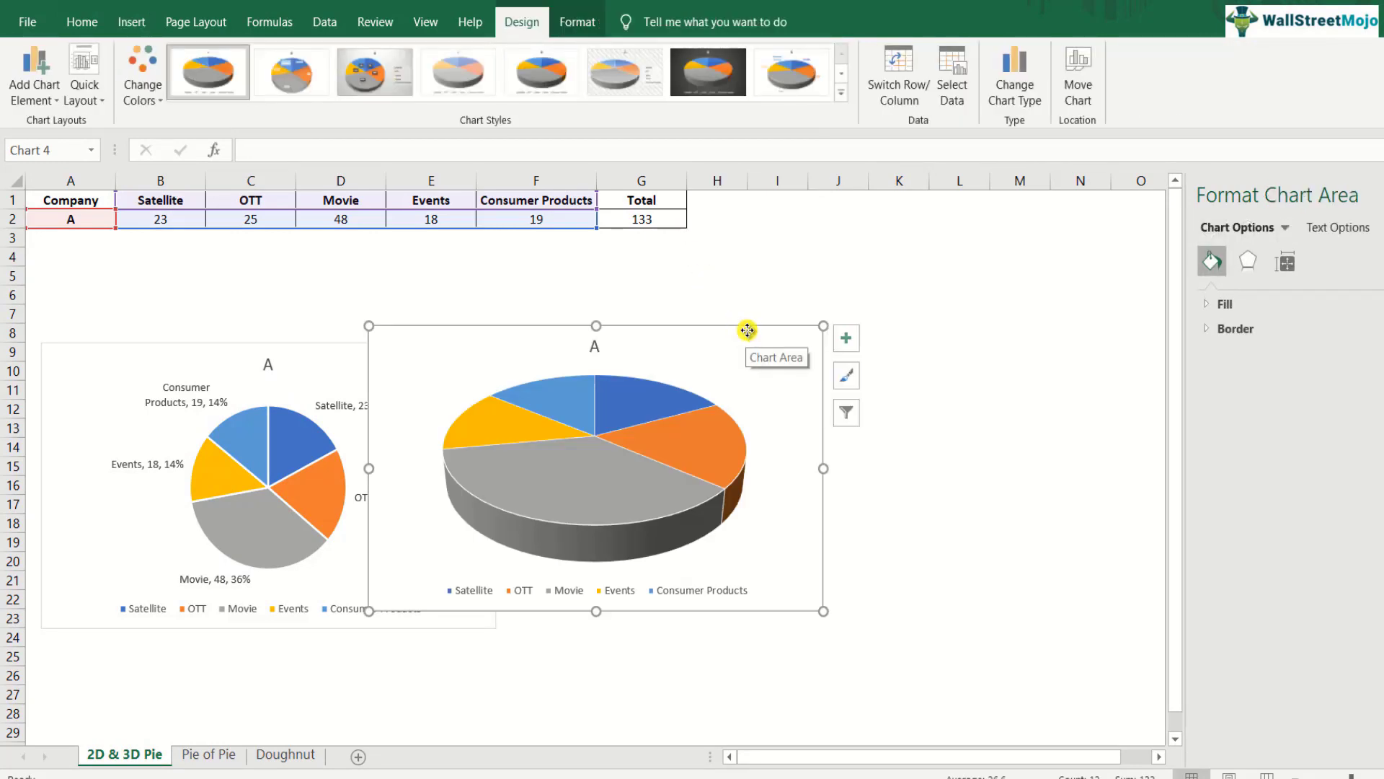
drag(745, 337, 910, 350)
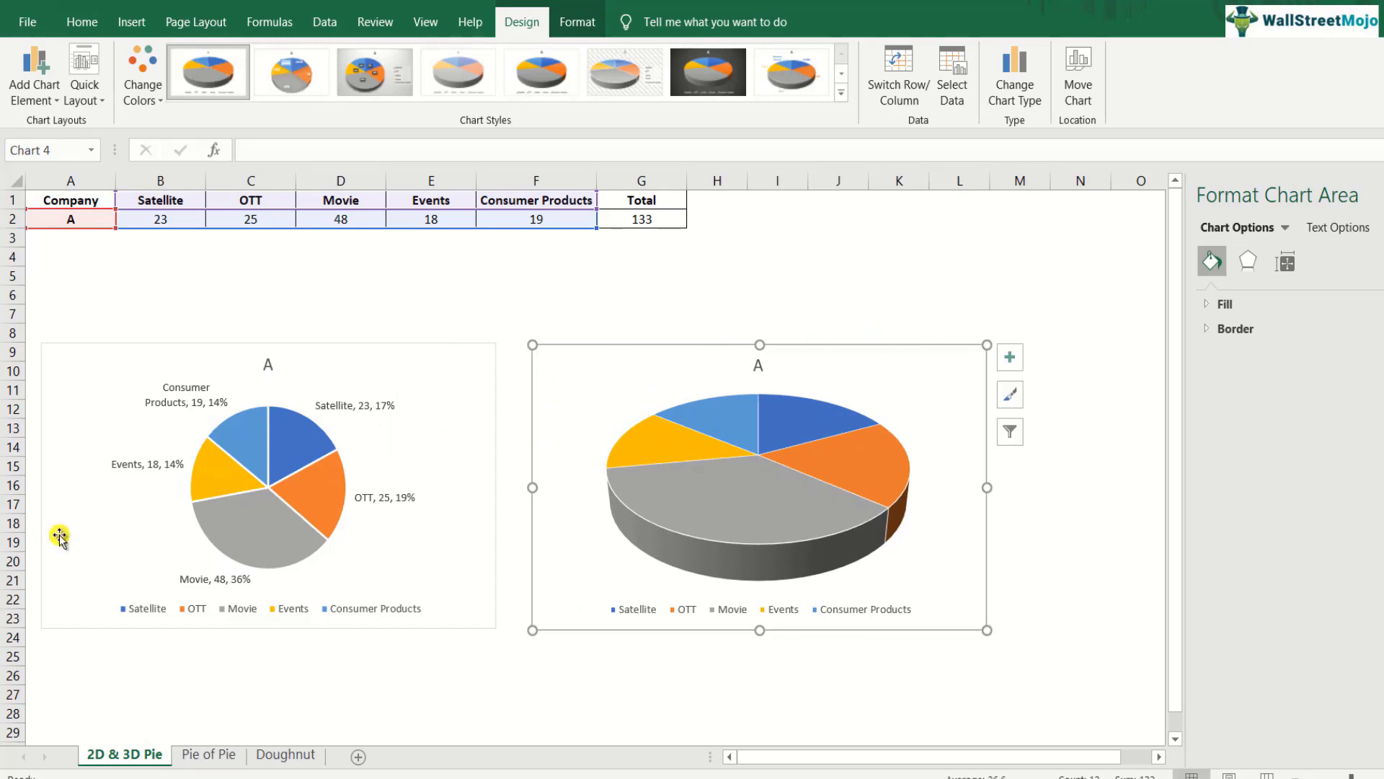
mouse_move(728, 453)
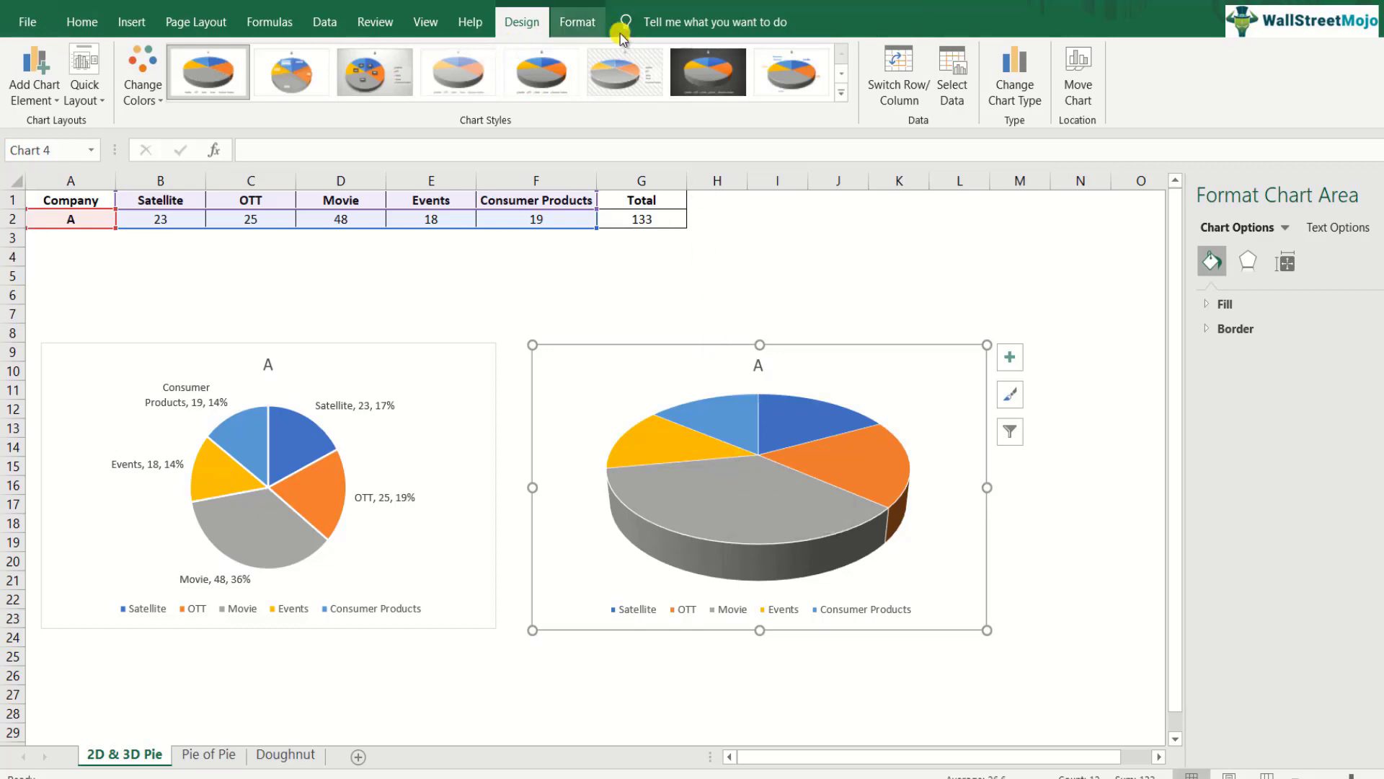
Add data labels to the 3-D pie chart and include category name and percentage alongside the value.
right_click(723, 478)
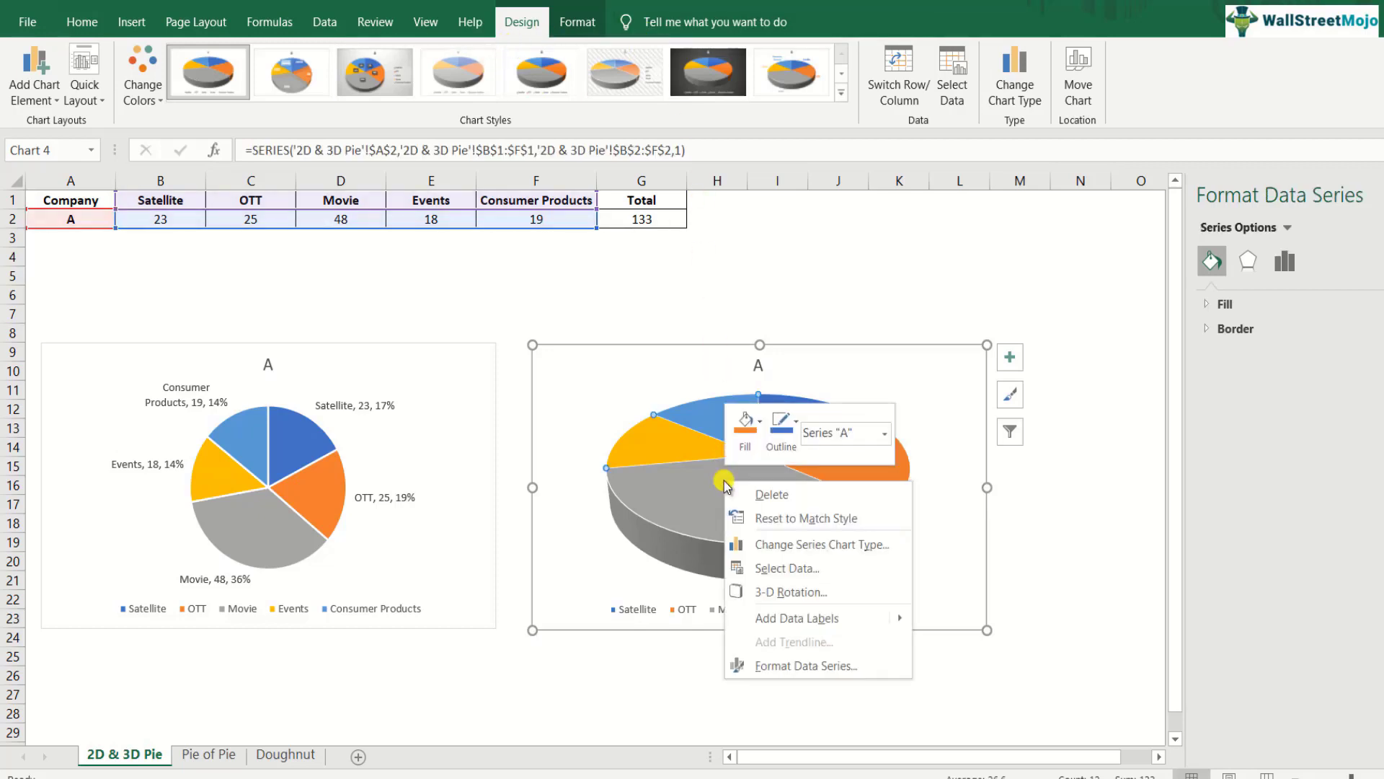
click(784, 618)
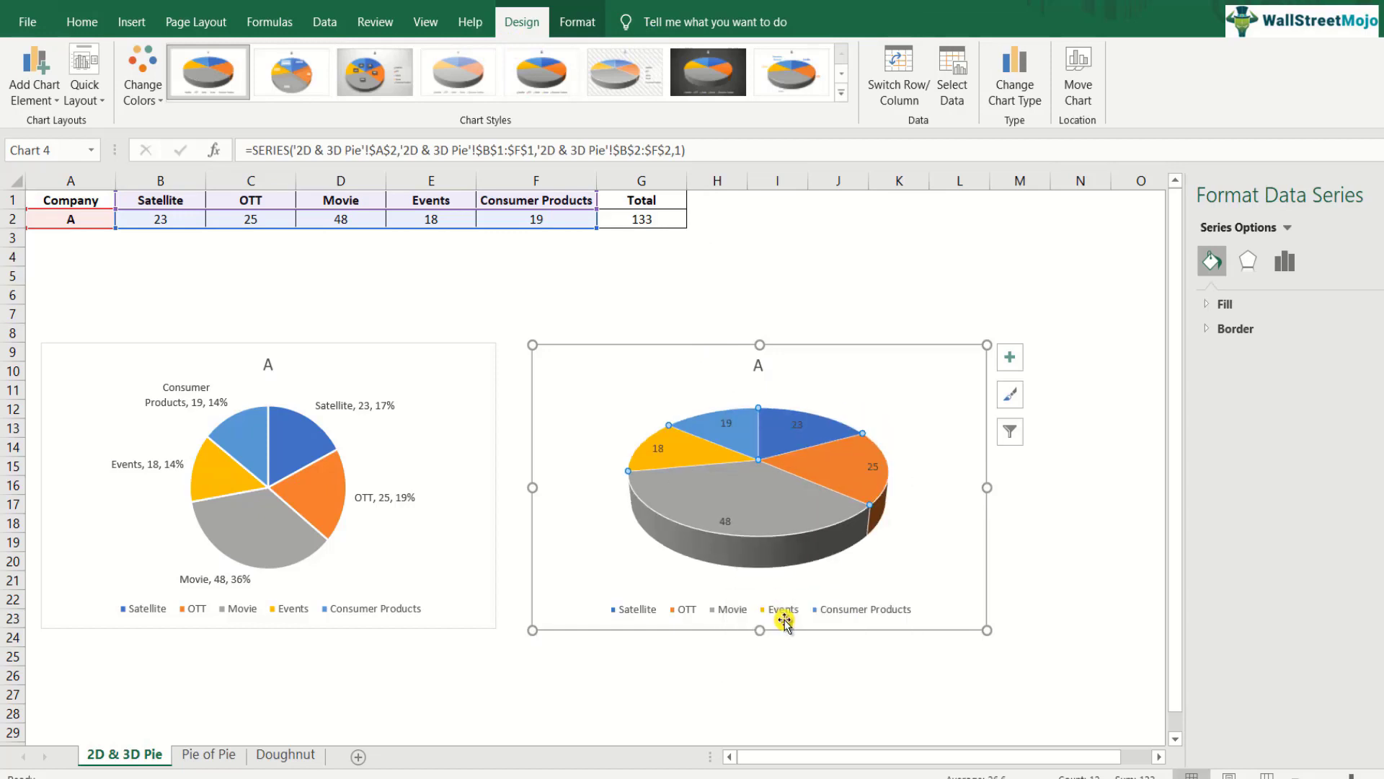
right_click(725, 520)
click(822, 729)
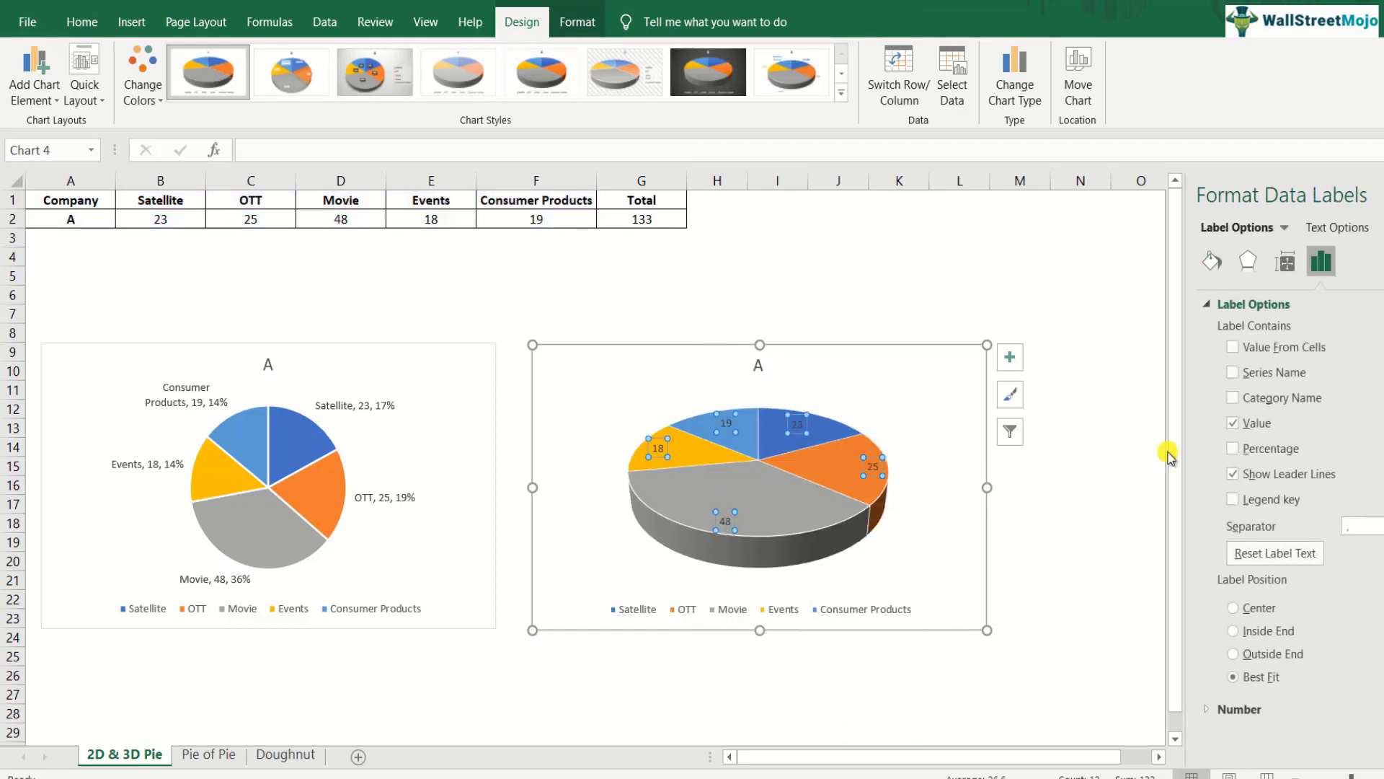
click(1278, 397)
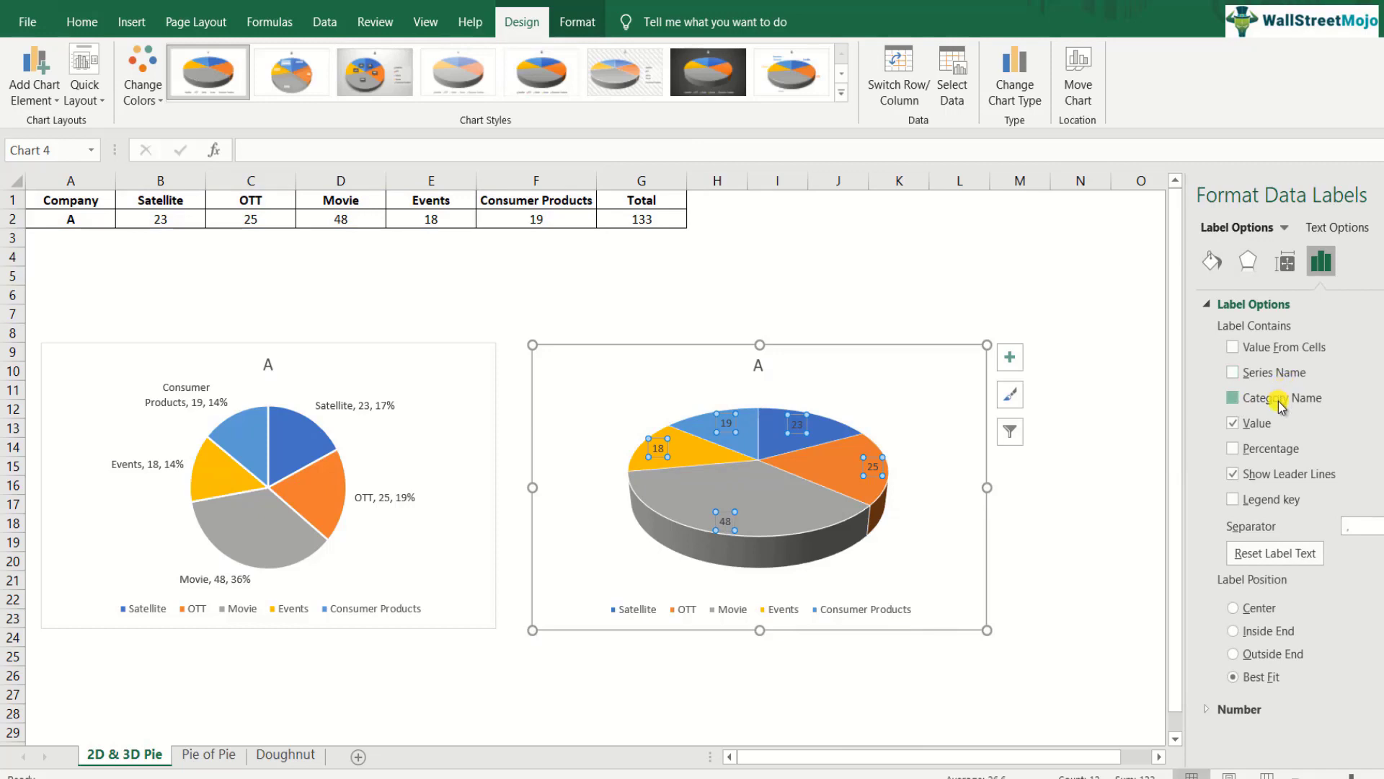
click(1267, 449)
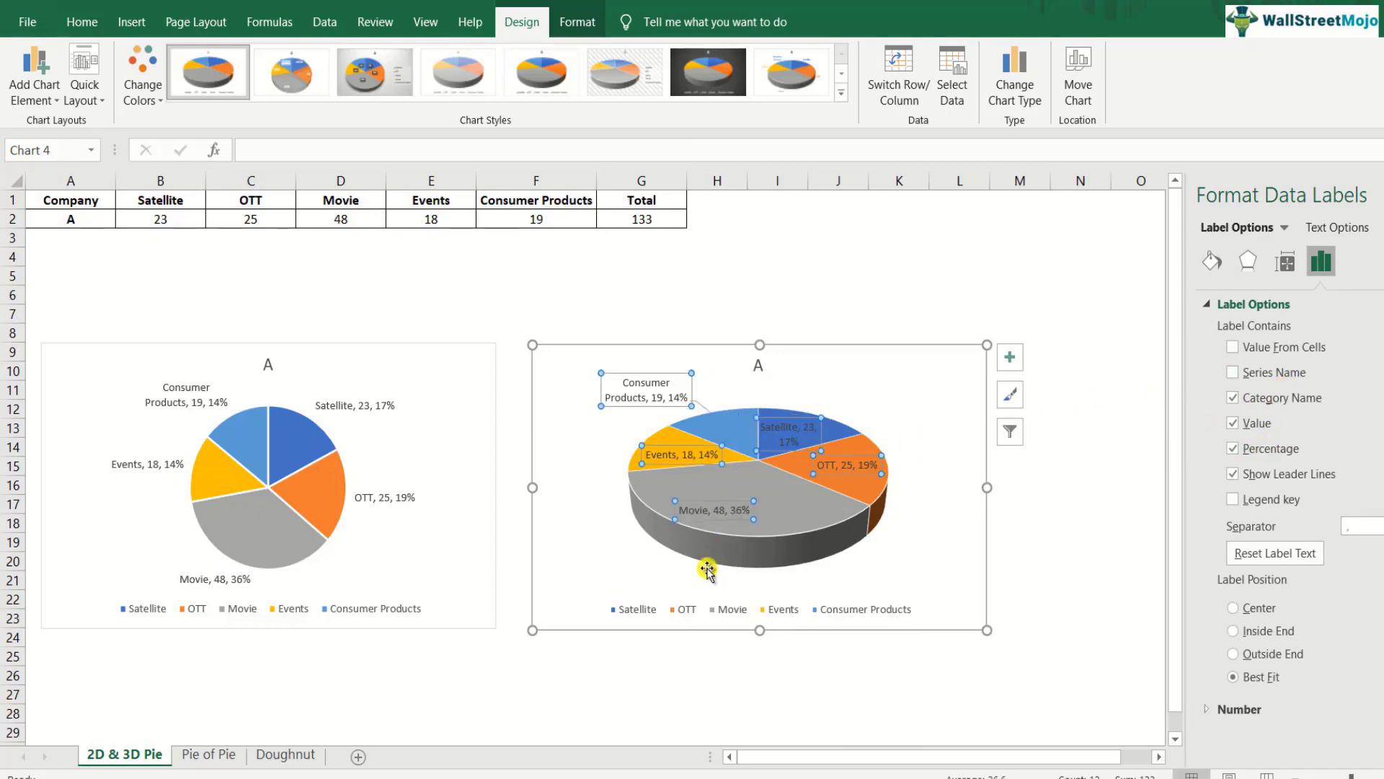
Set the X rotation of the 3-D pie chart's plot area to 40°.
right_click(893, 559)
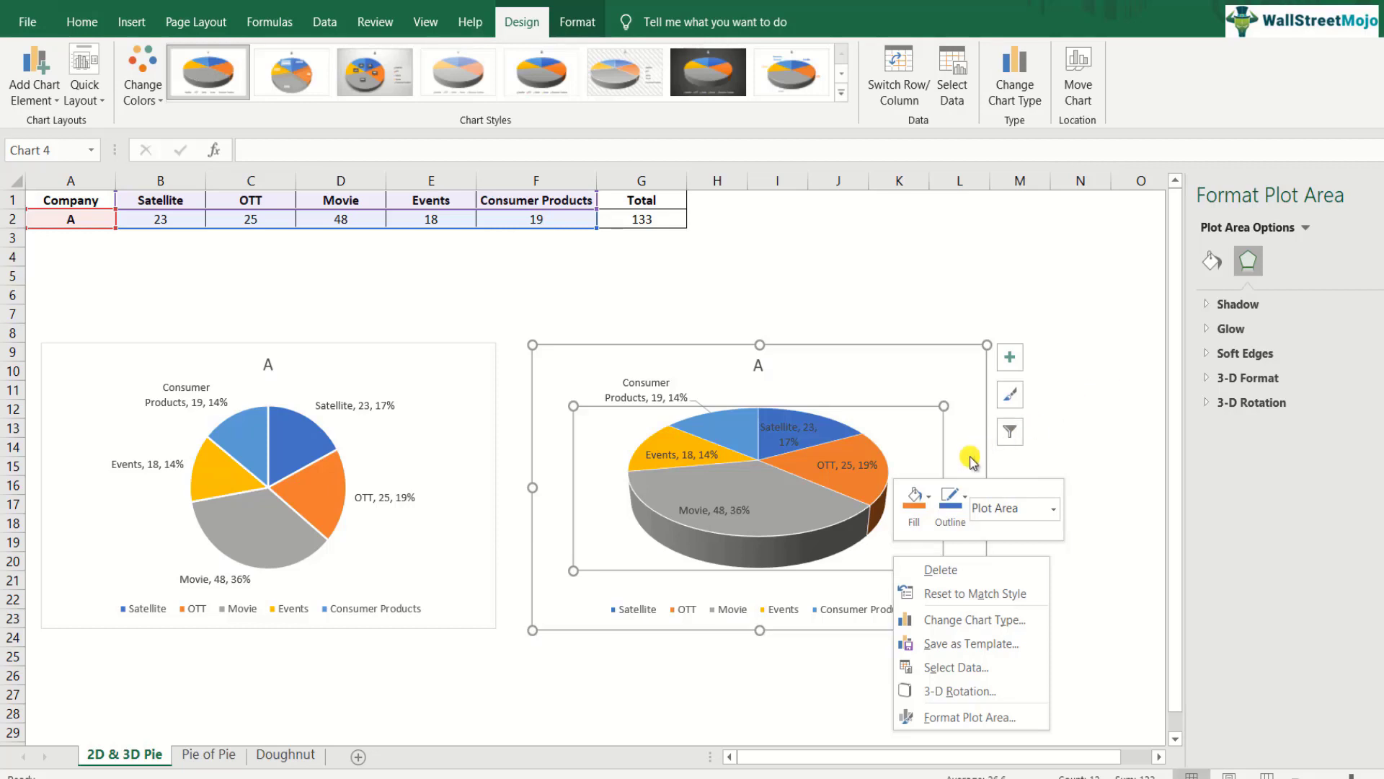
click(865, 565)
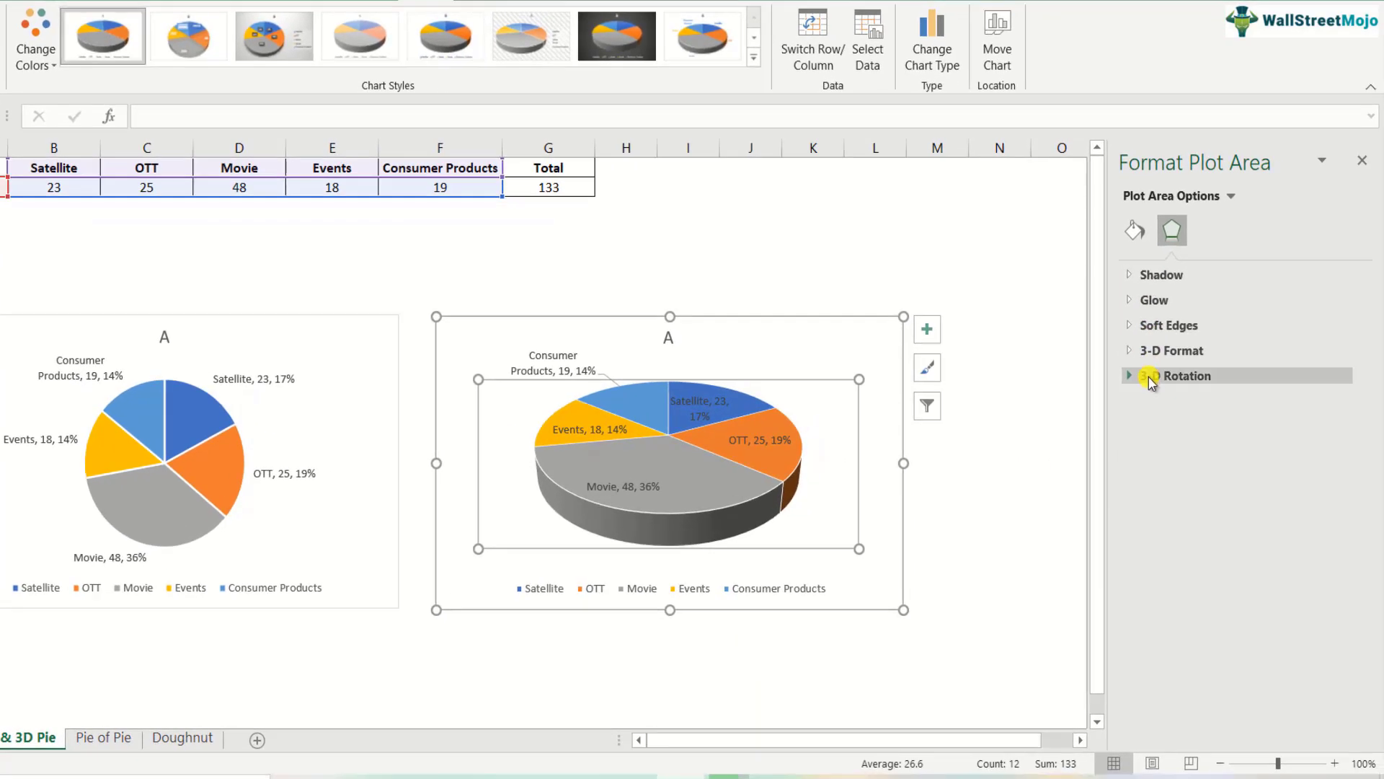
click(1131, 378)
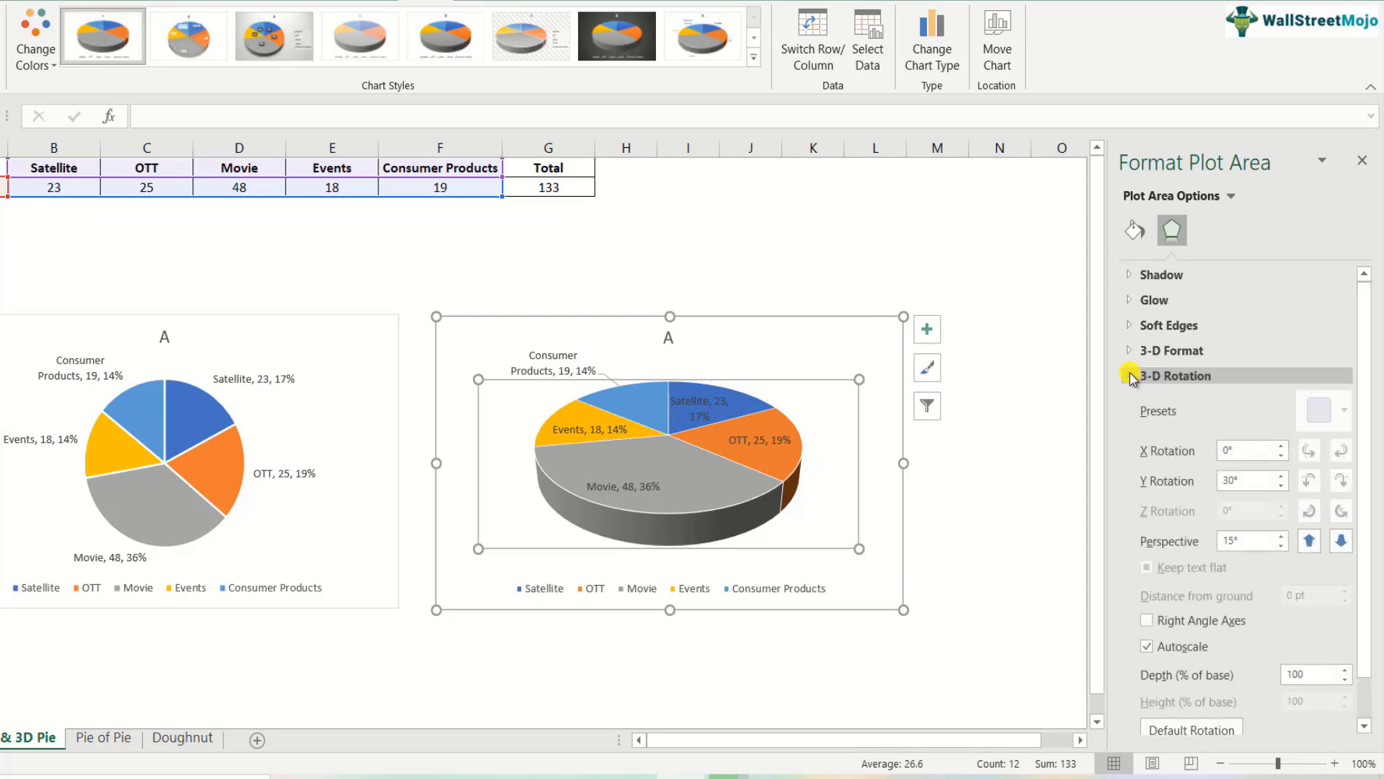
click(1283, 447)
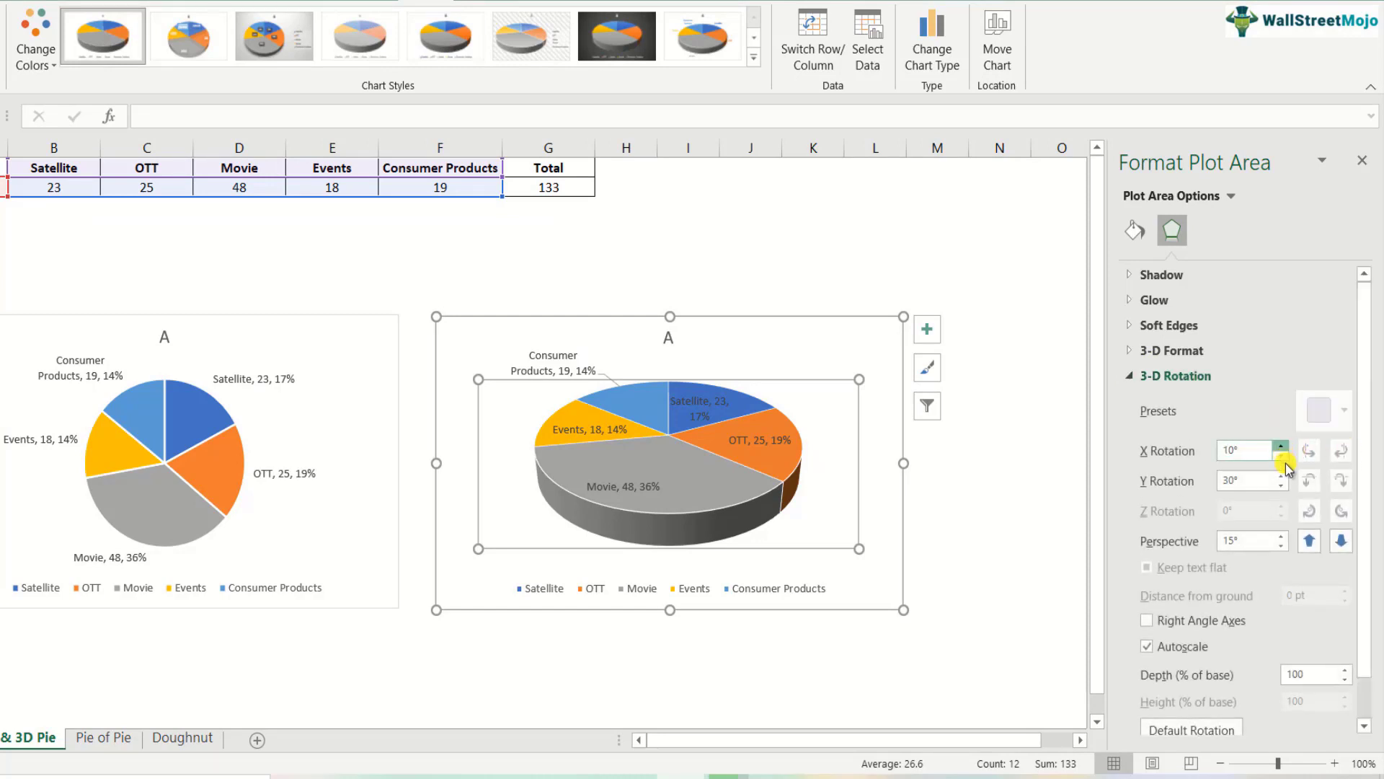
click(1283, 447)
click(1282, 447)
click(1281, 447)
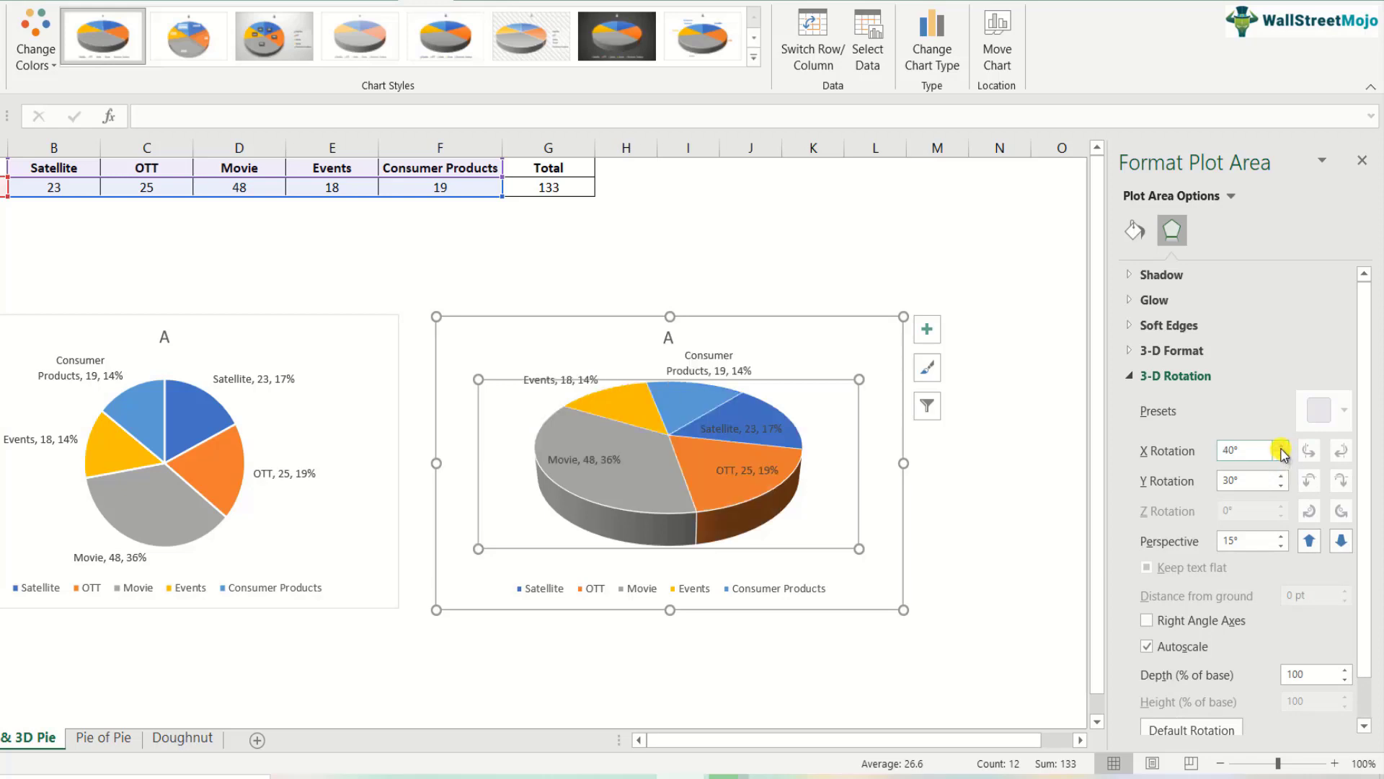
Increase the X rotation of the 3-D pie chart's plot area to 100°.
click(1282, 447)
click(1282, 447)
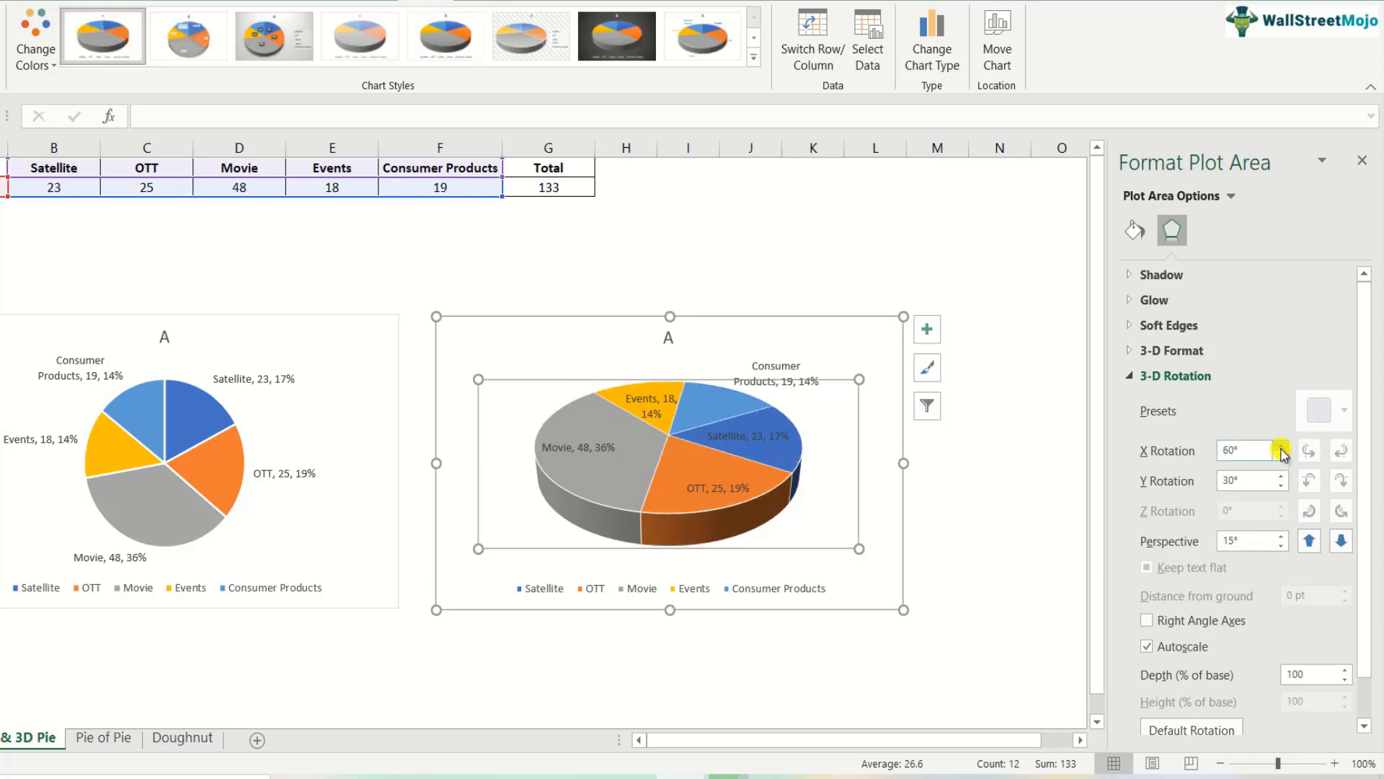
click(1282, 447)
click(1282, 447)
click(1282, 447)
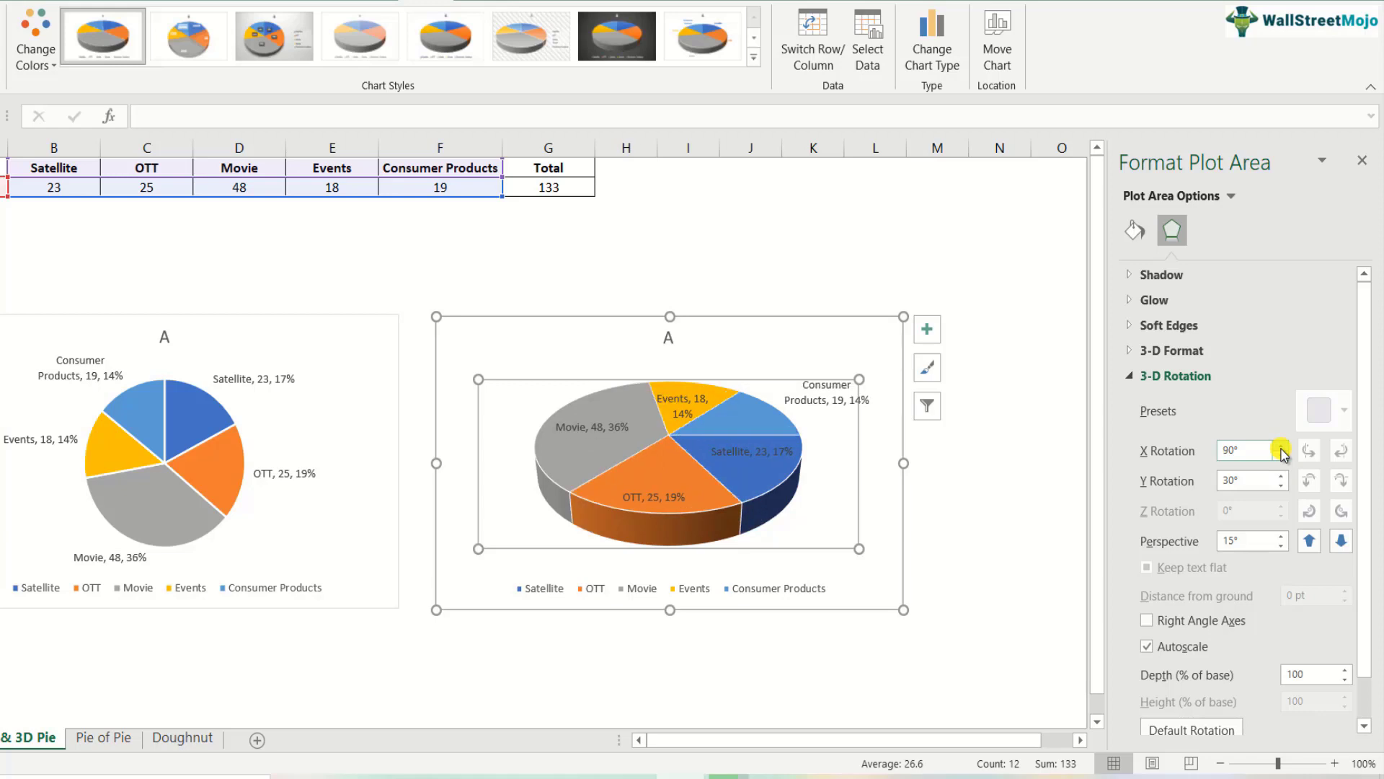
click(1282, 447)
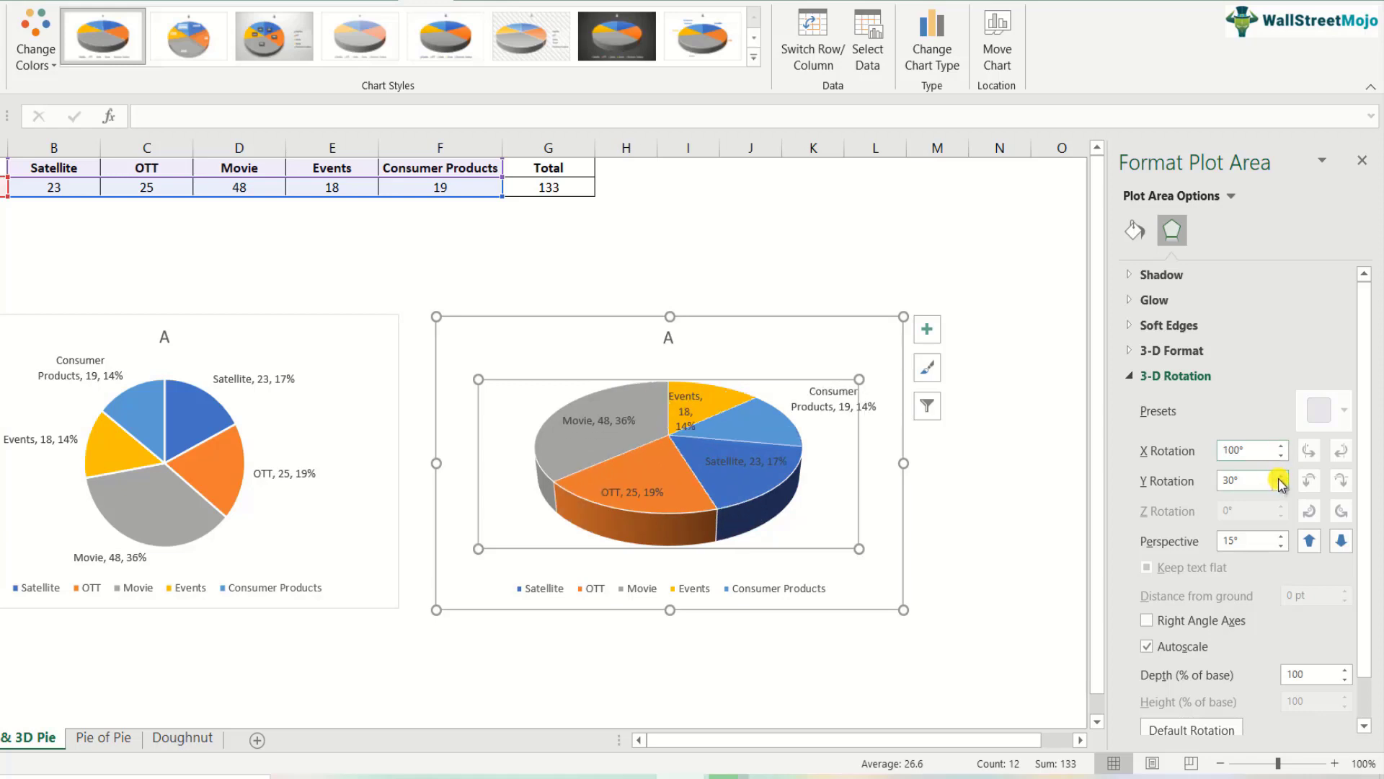
Increase the Y rotation of the 3-D pie chart's plot area to 90°.
click(1280, 476)
click(1280, 478)
click(1280, 477)
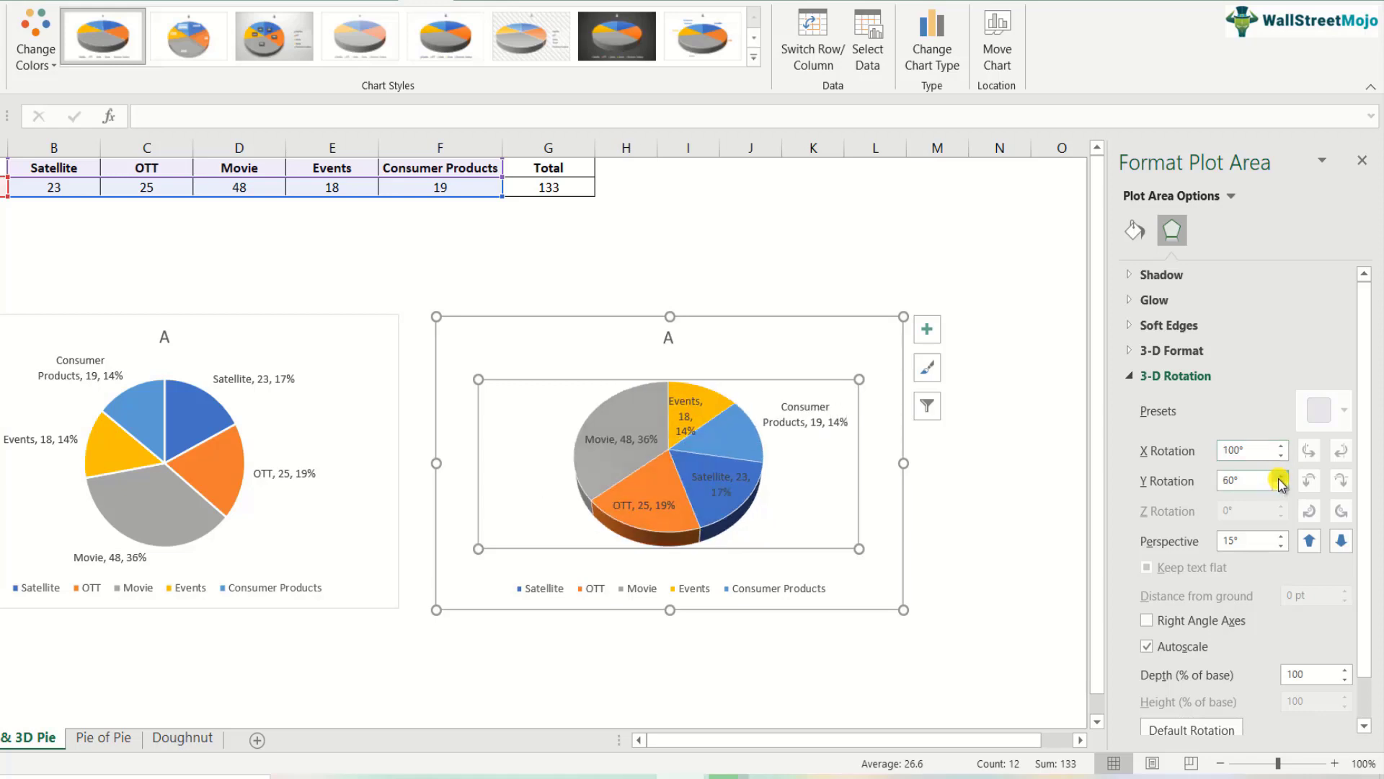
click(1280, 477)
click(1280, 478)
click(1281, 477)
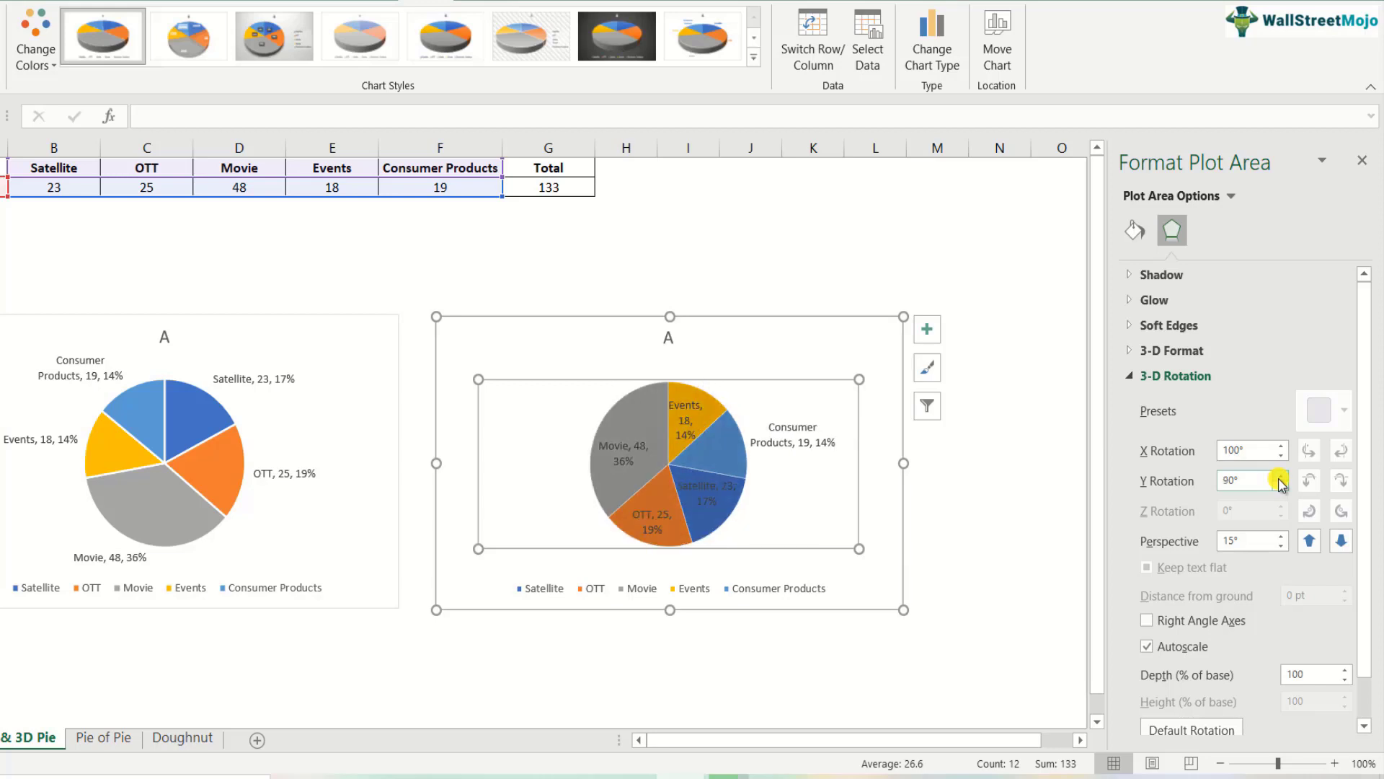
Lower the Y rotation of the 3-D pie chart to 10°, and bring it back up to 30°.
click(1280, 486)
click(1281, 486)
click(1280, 486)
click(1280, 486)
click(1280, 486)
click(1280, 486)
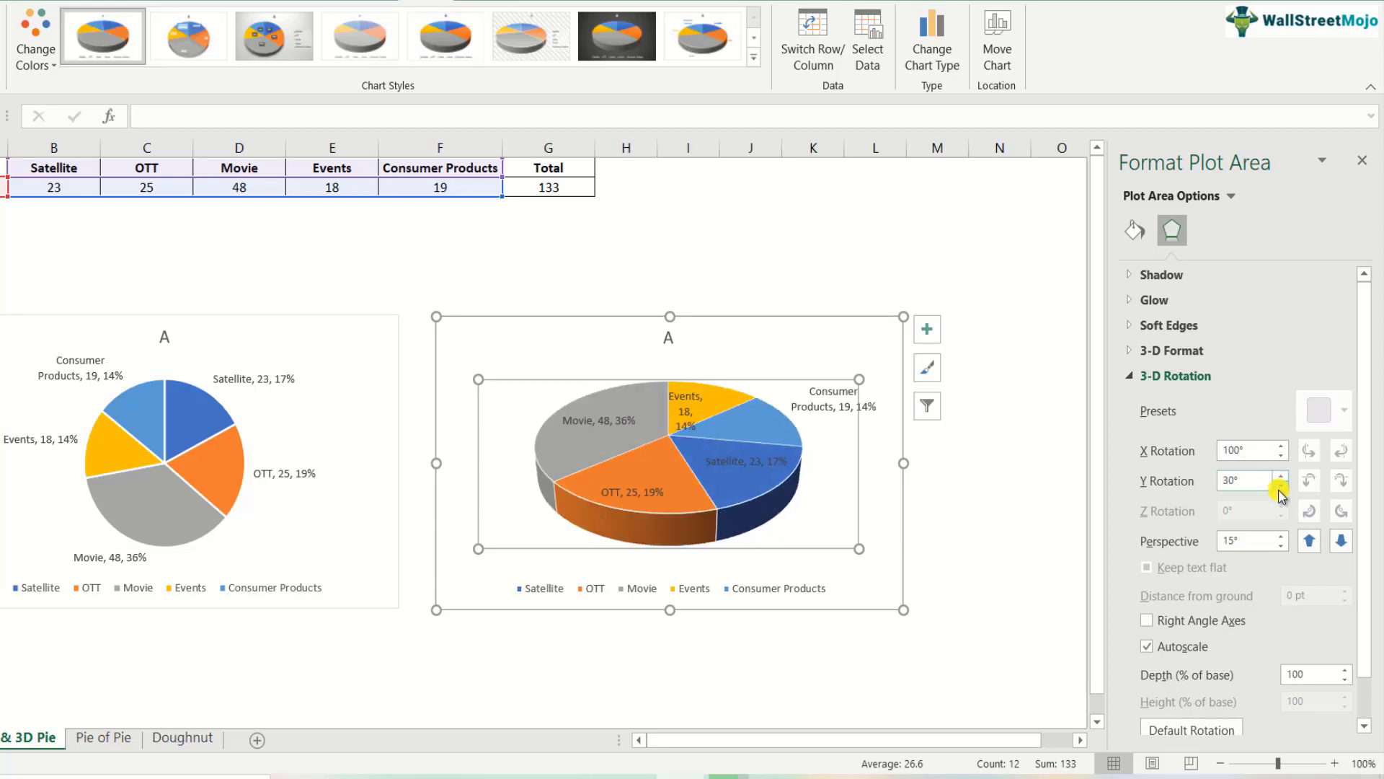
click(1280, 486)
click(1281, 487)
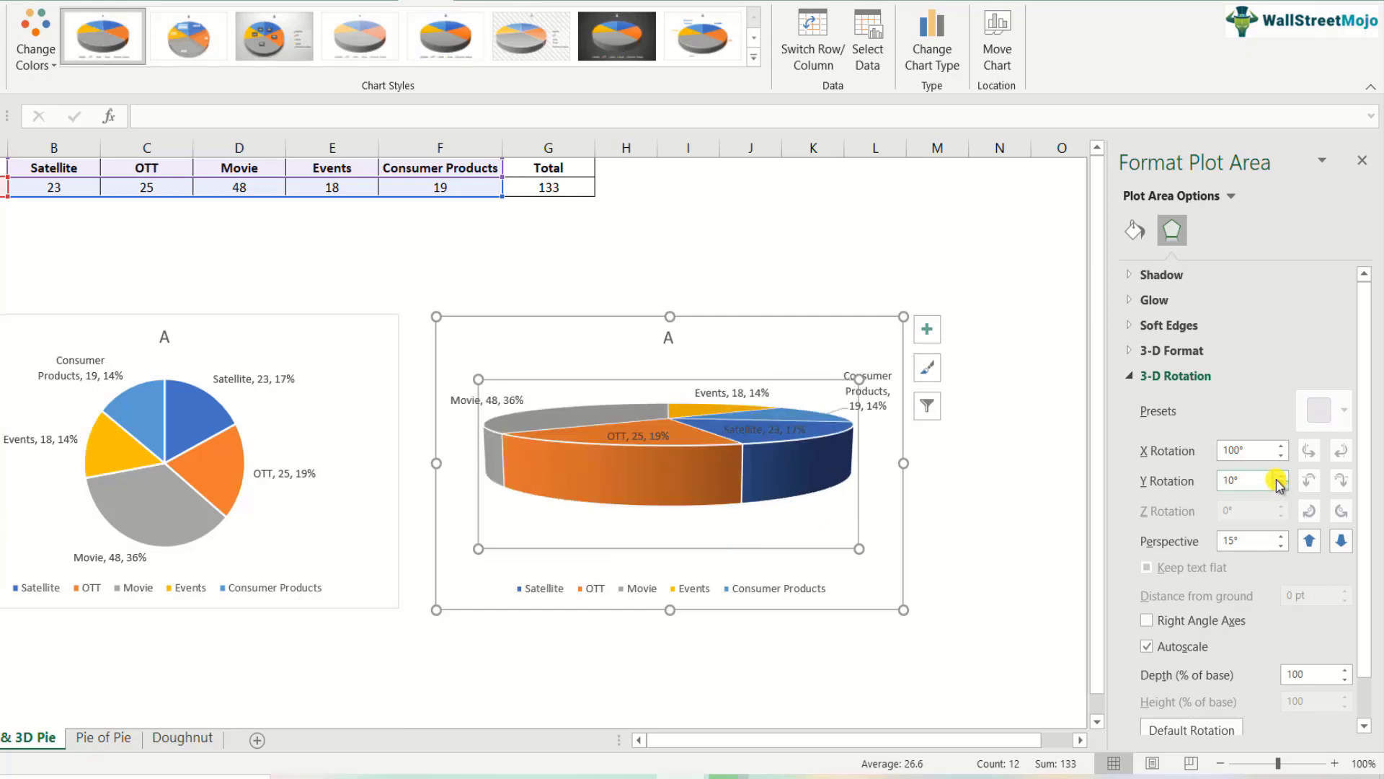
click(1280, 477)
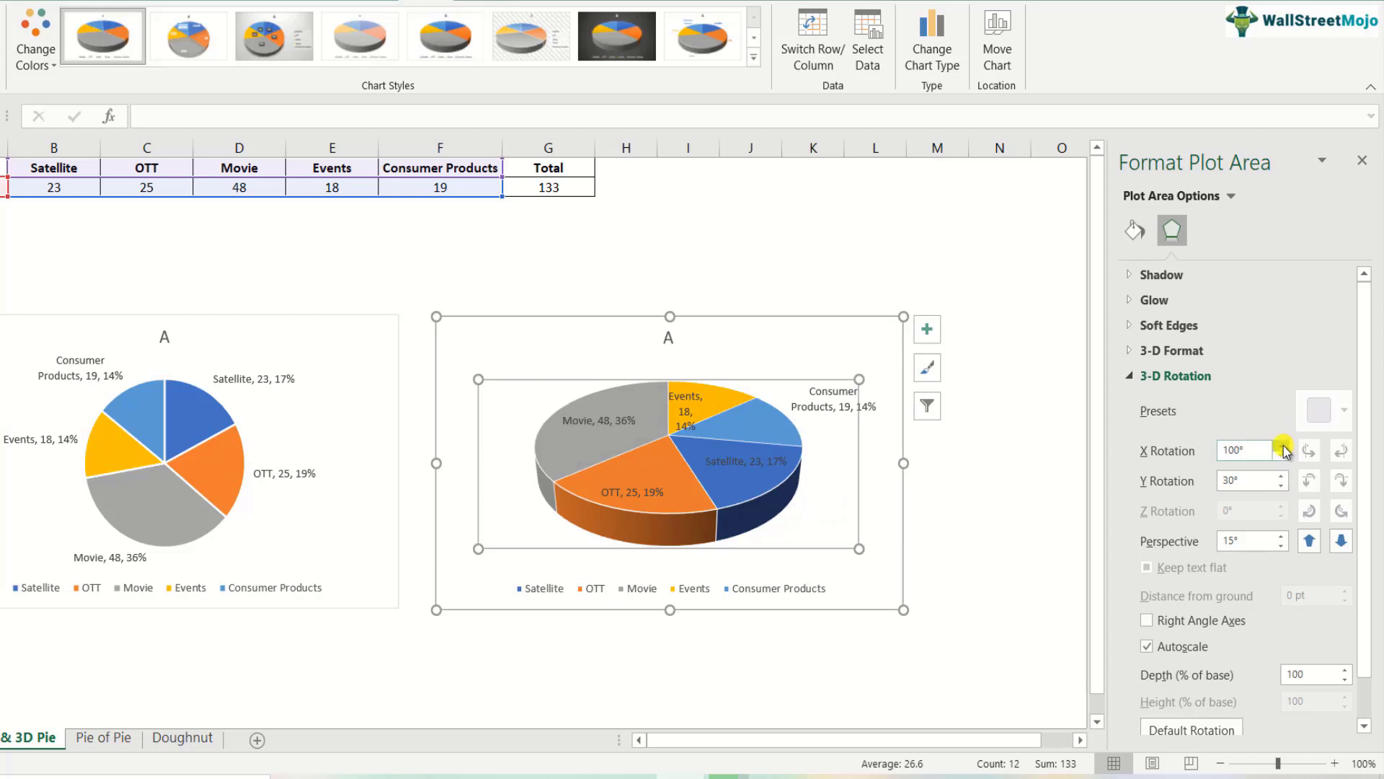
Increase the X rotation of the 3-D pie chart to 200° and deselect the chart.
click(1282, 445)
click(1282, 446)
click(1282, 446)
click(1282, 445)
click(1282, 446)
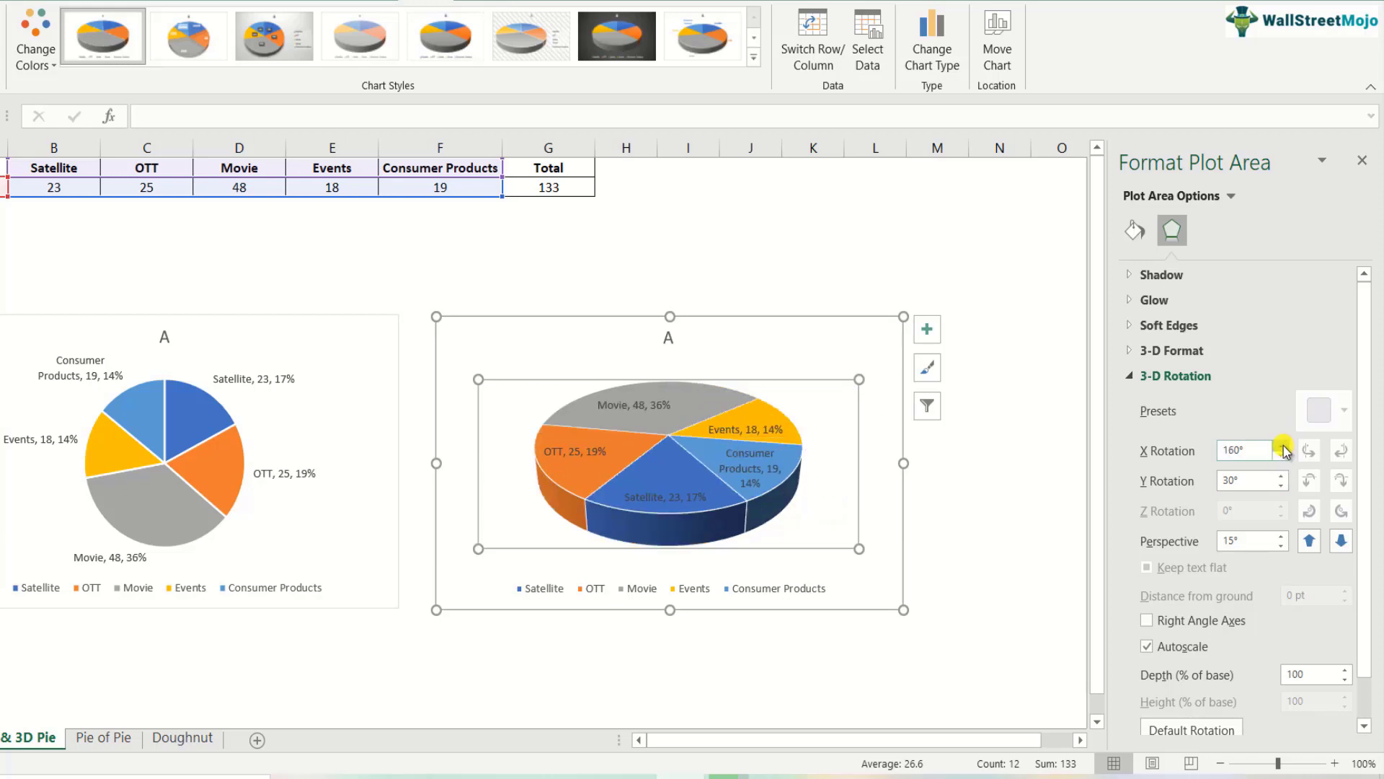
click(1282, 446)
click(1282, 446)
click(1282, 446)
click(1282, 445)
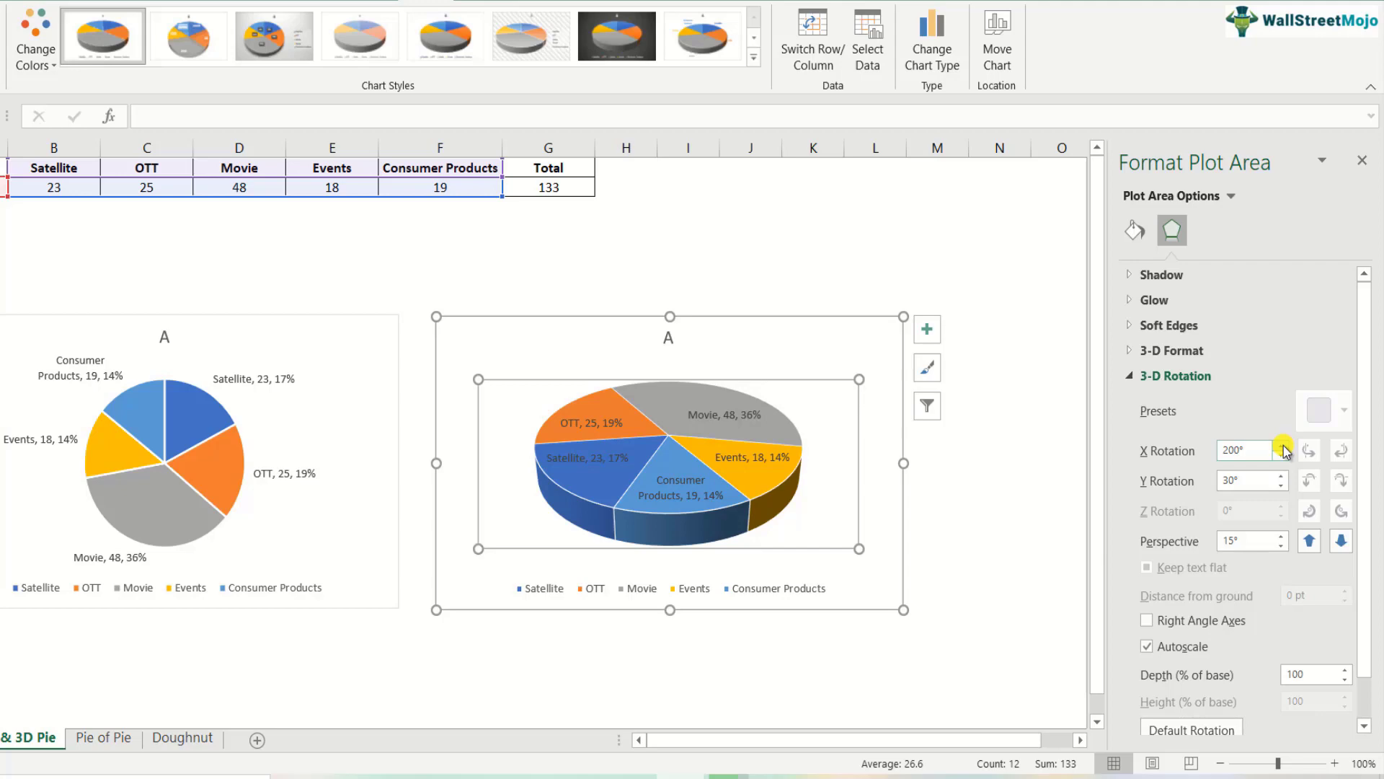
click(880, 263)
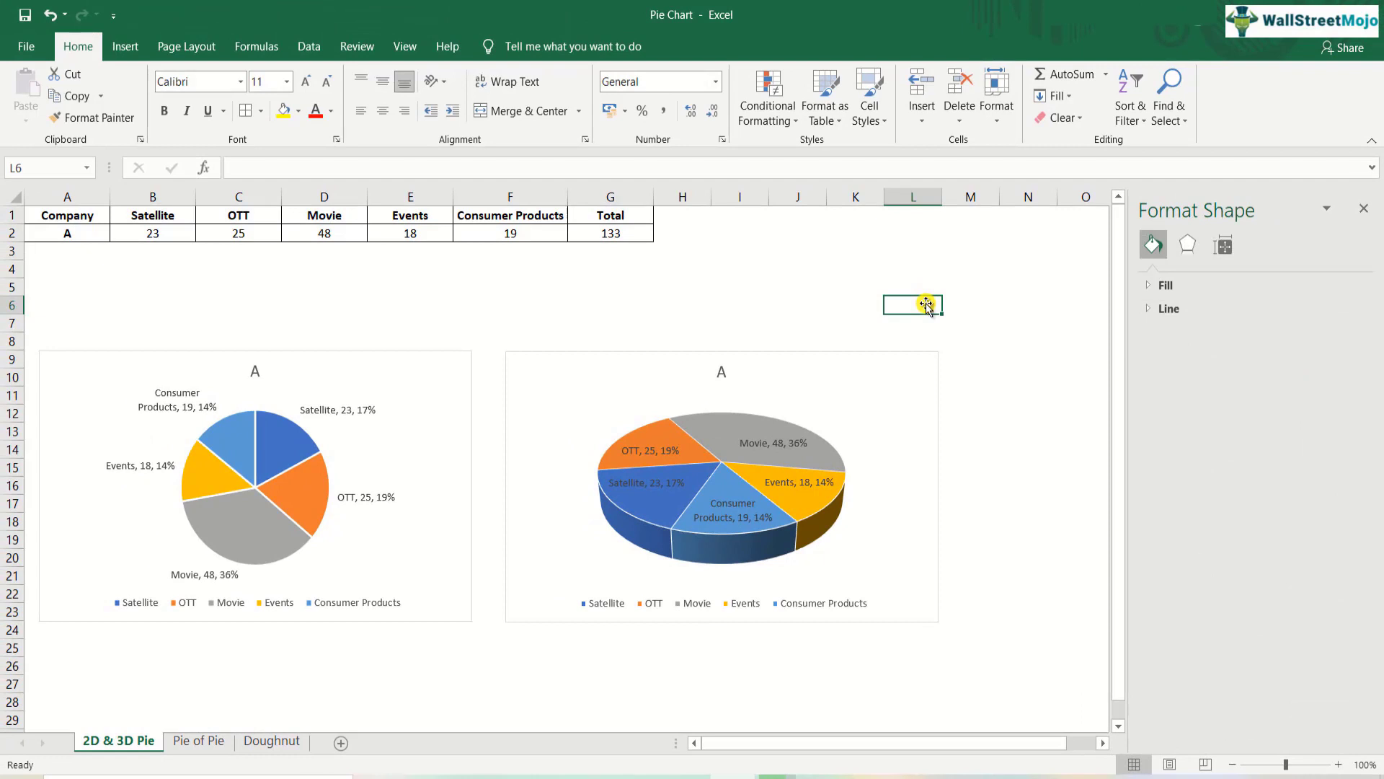
On the Pie of Pie sheet, replace the header in cell A1 with "Drugs".
click(197, 741)
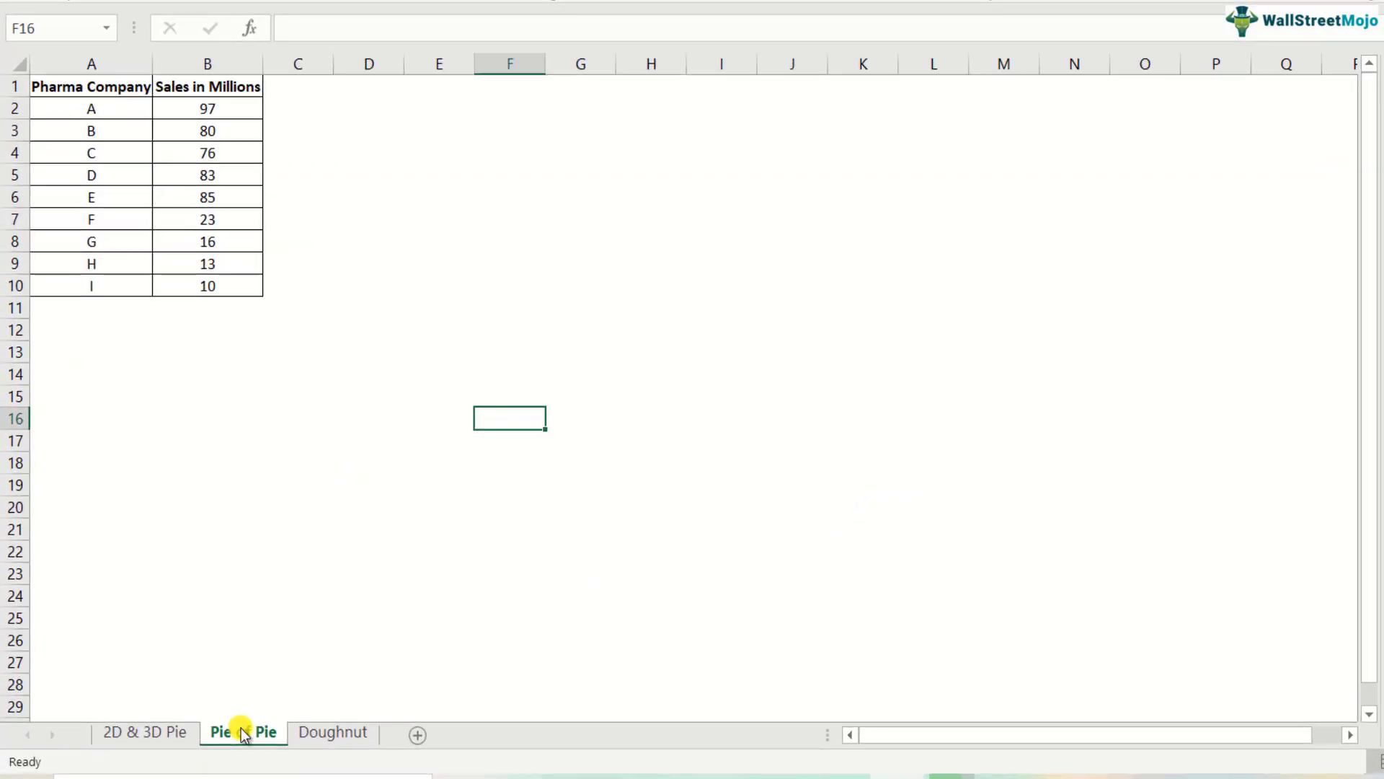
click(115, 80)
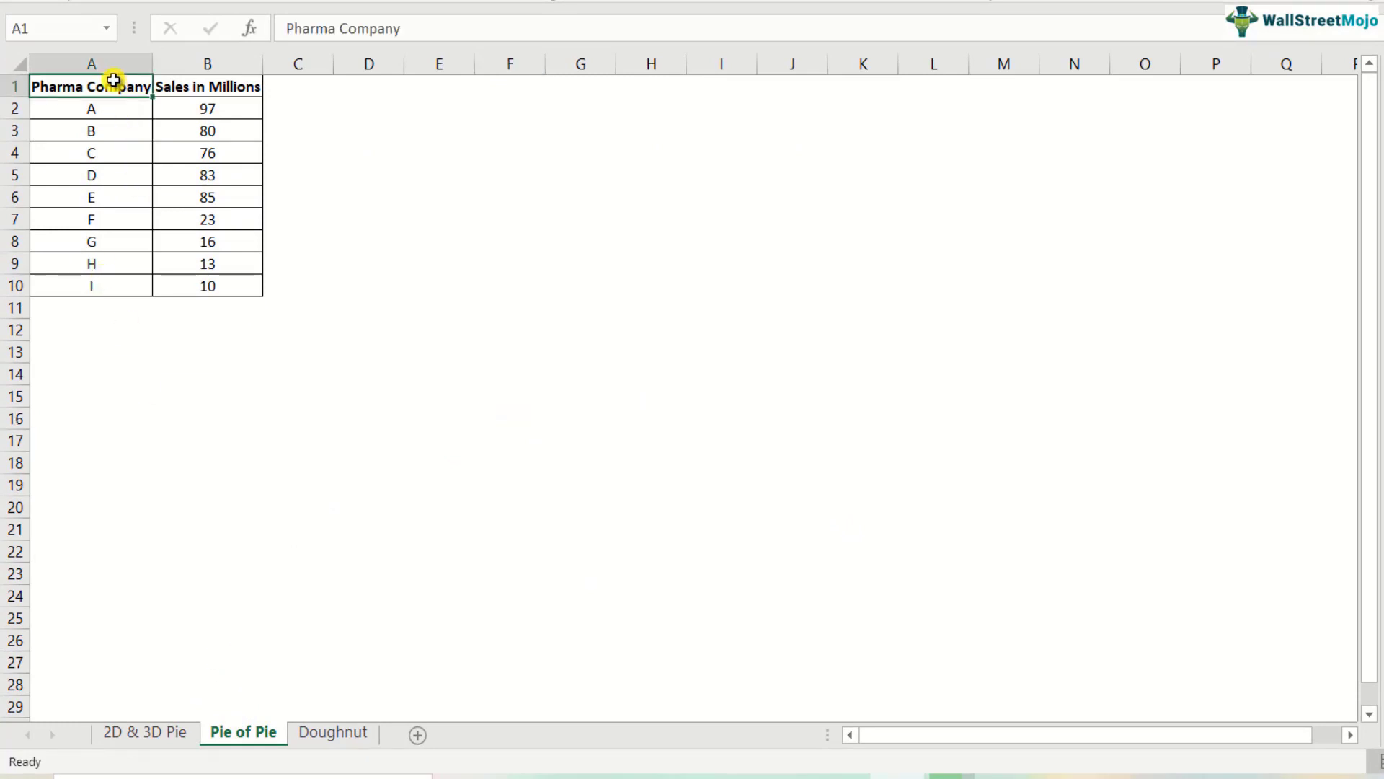
key(Down)
key(Up)
text(Drug)
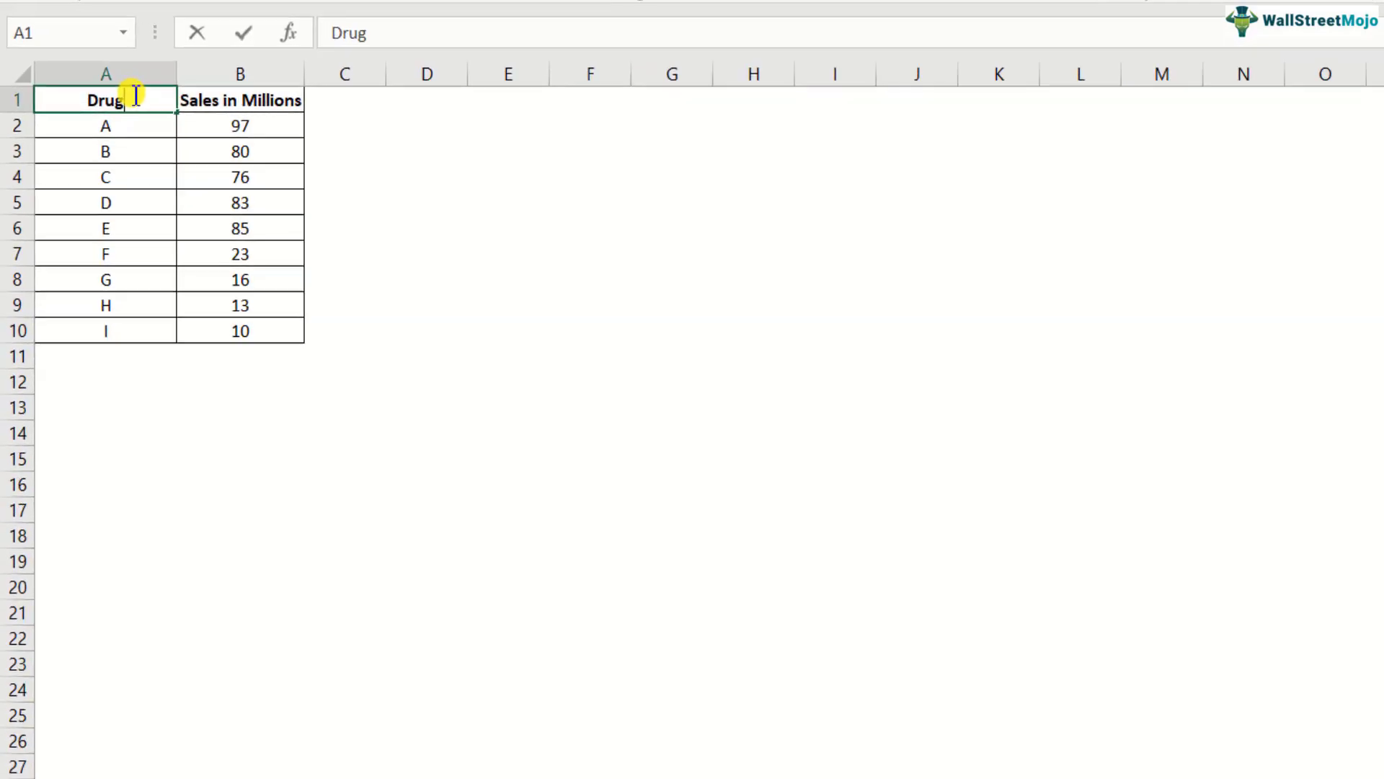
text(s)
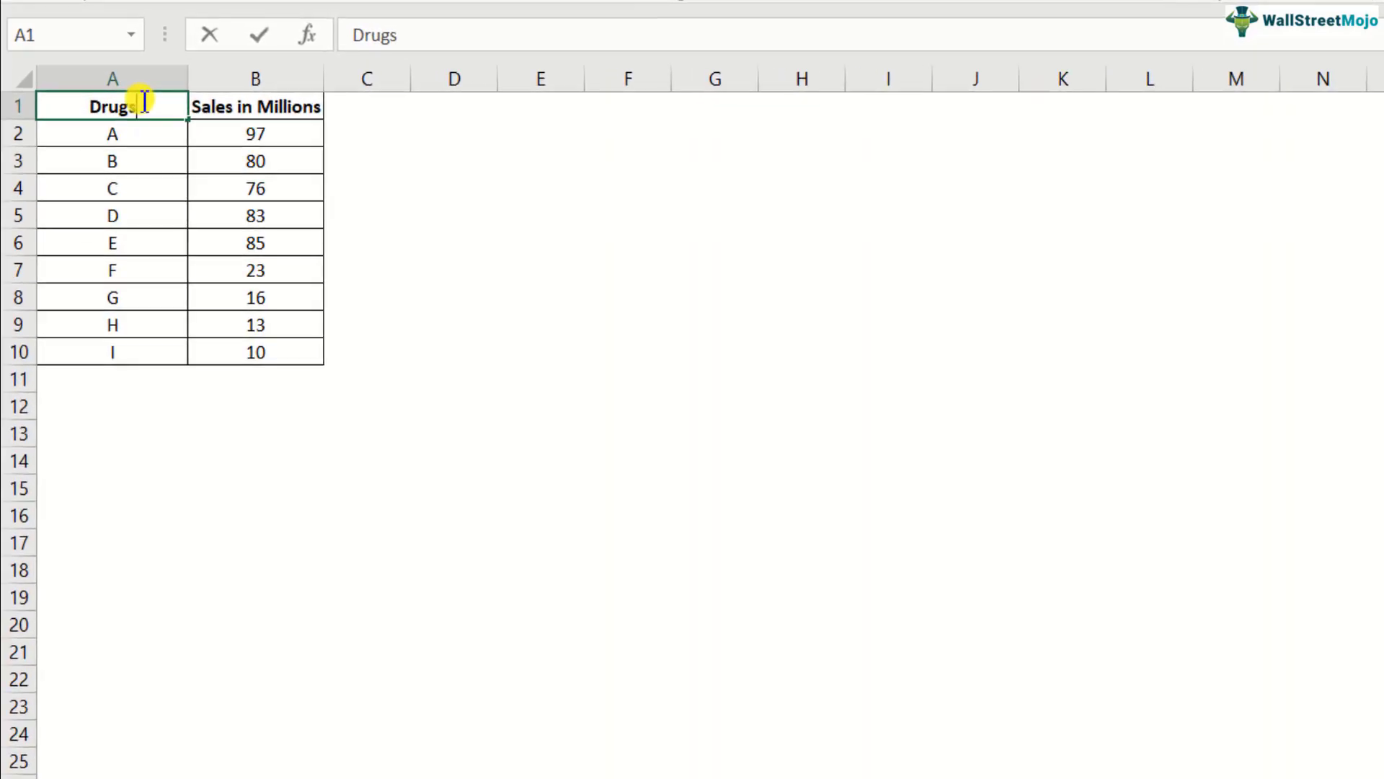
key(BackSpace)
text(s)
key(Return)
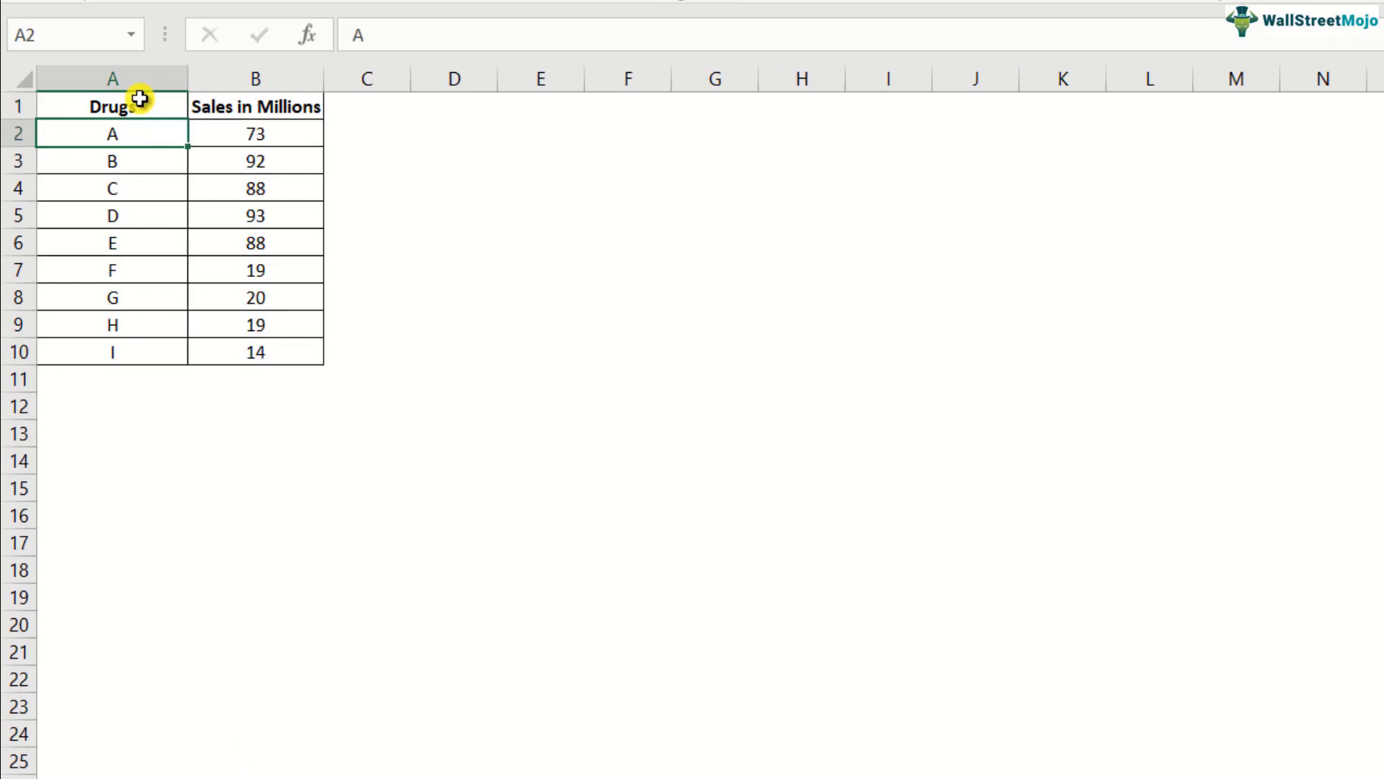
Extend the header in cell A1 to "Drugs (Pharma0".
key(Up)
double_click(145, 102)
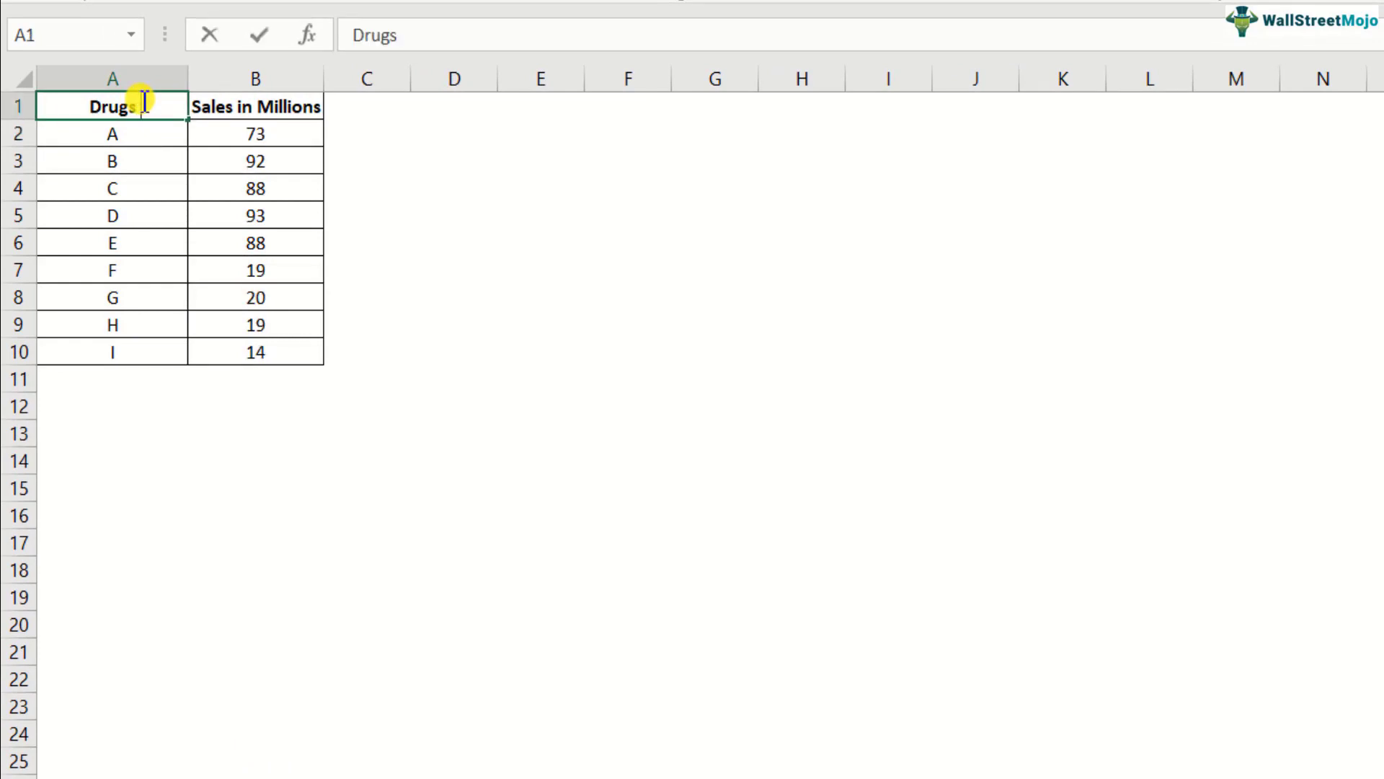
text((Pharma)
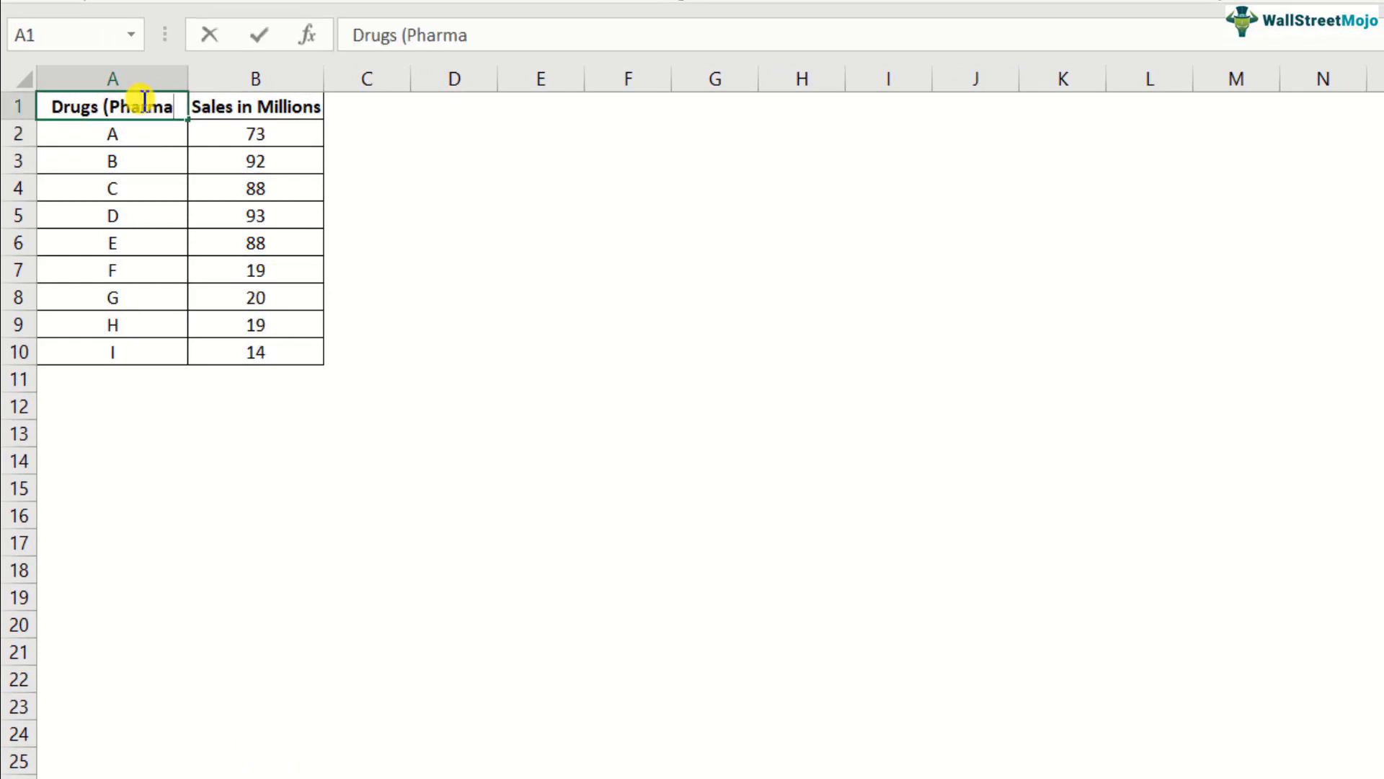
key(BackSpace)
key(BackSpace)
text(ma0)
key(Return)
key(Page_Down)
key(Up)
key(Page_Up)
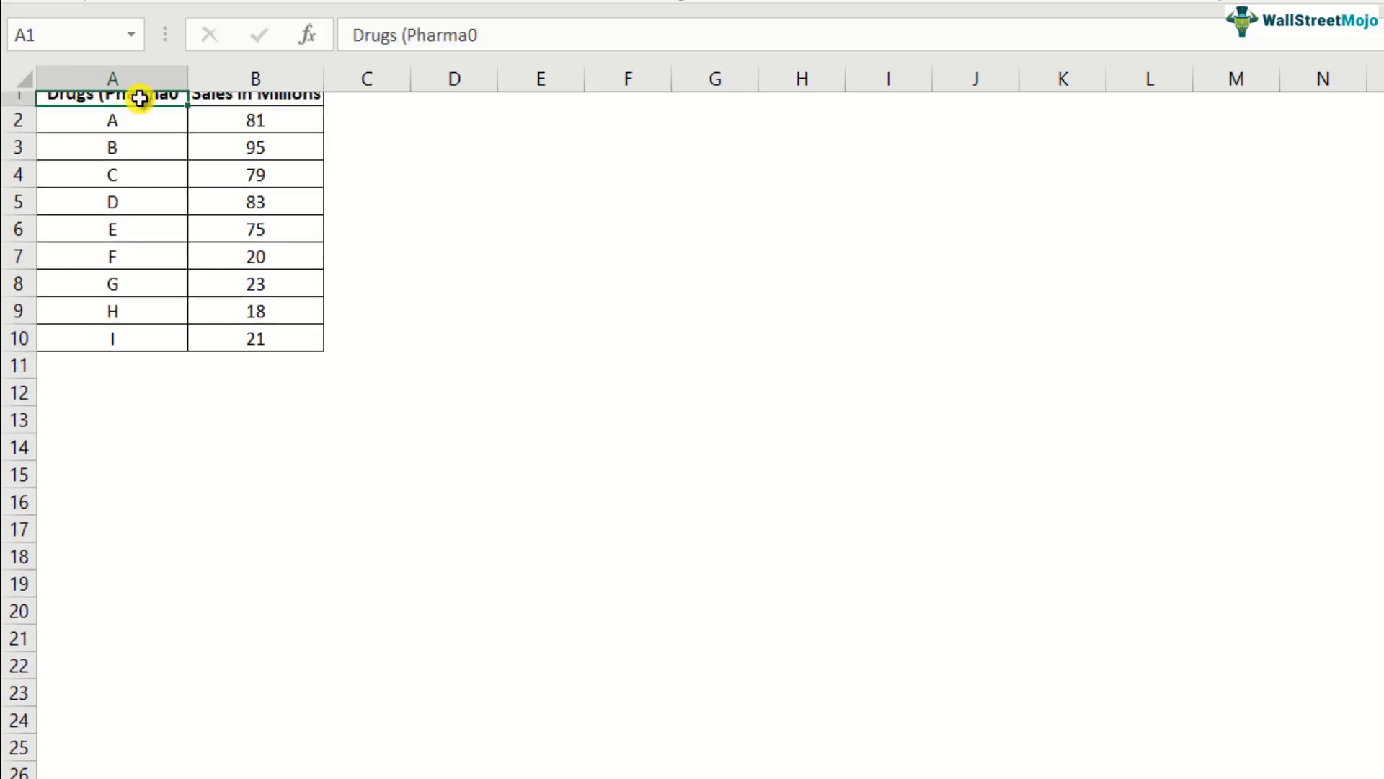
Replace the random-number formulas in B2:B10 with their static values by copying and pasting values only.
key(Down)
key(Right)
key(ctrl+shift+Down)
key(ctrl+c)
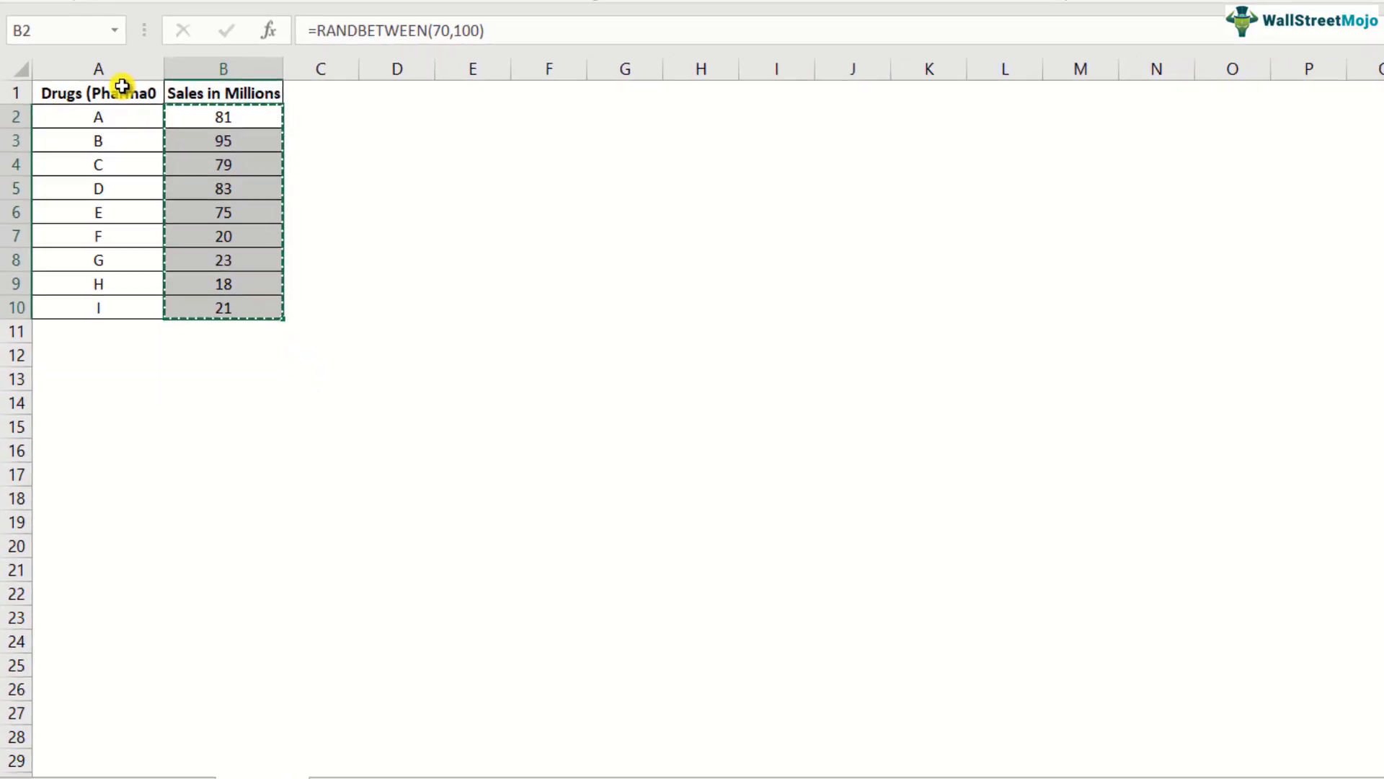
key(ctrl+alt+v)
key(v)
key(Return)
Correct the header in cell A1 to "Drugs (Pharma)".
click(121, 86)
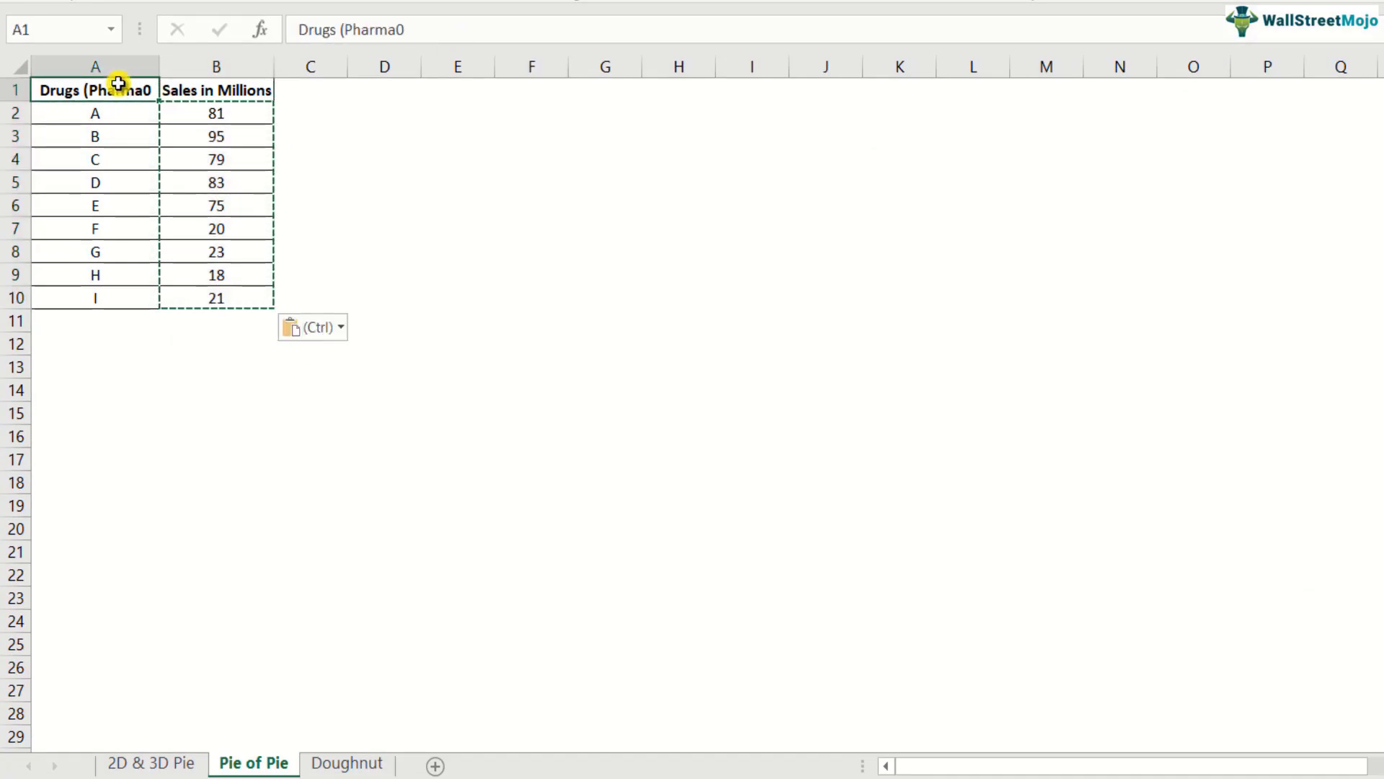
key(Escape)
key(F2)
key(BackSpace)
text())
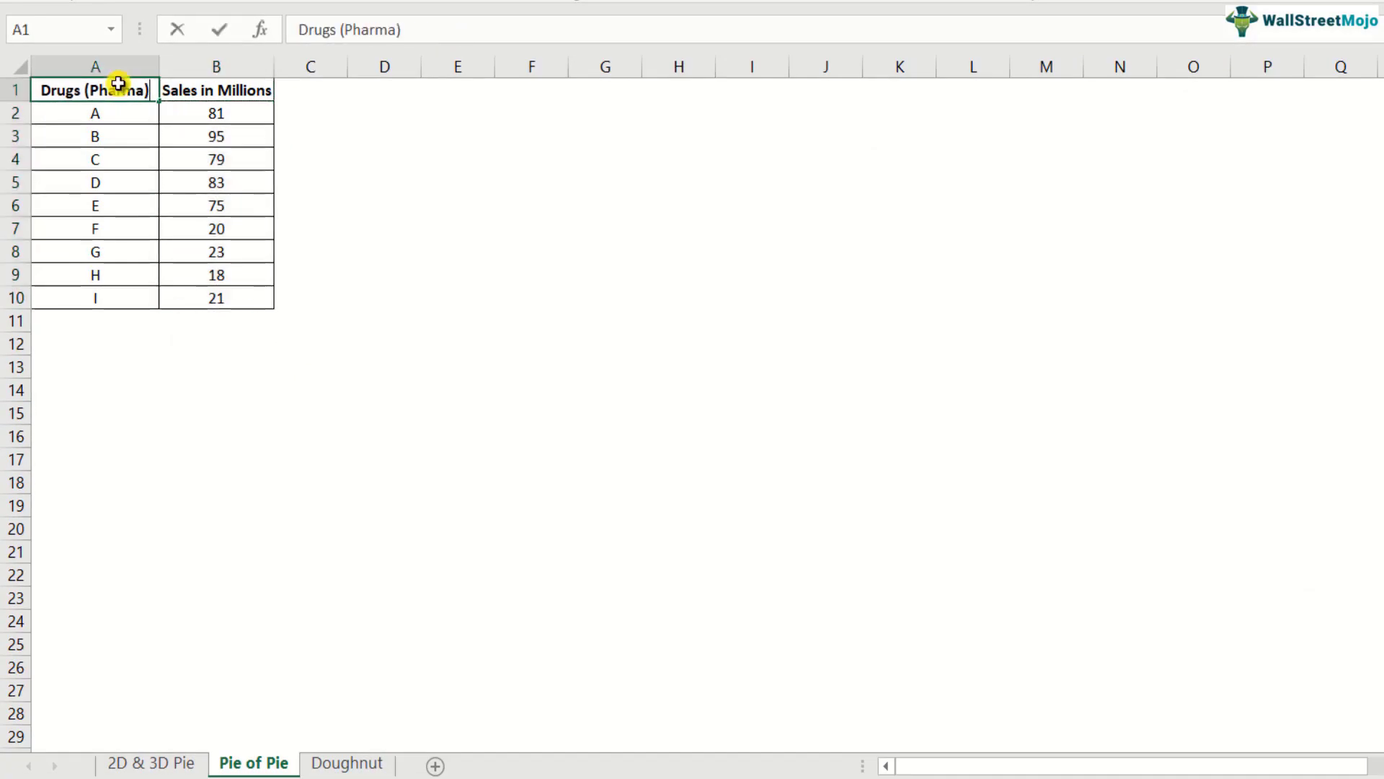
key(Return)
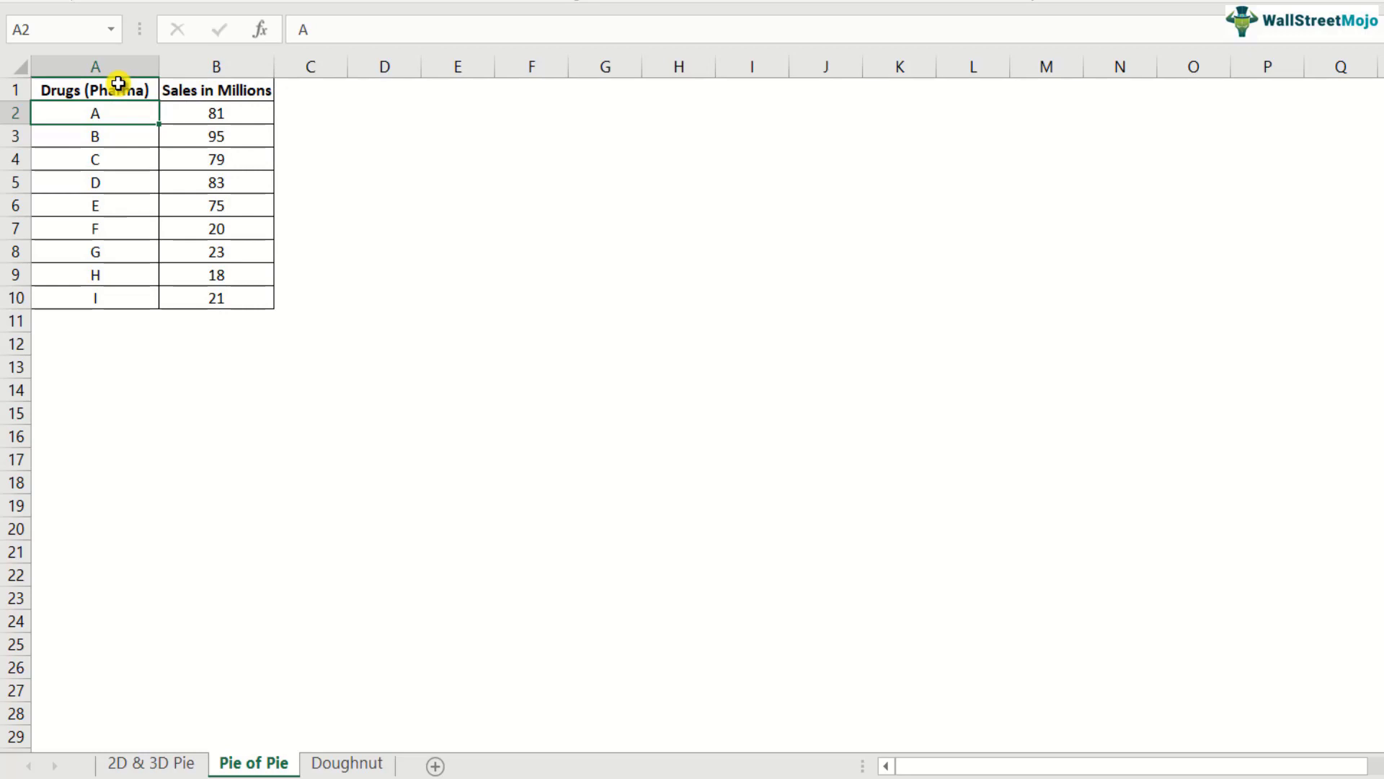
Highlight drugs A to E with their sales in A2:B6 to review them as a group.
click(118, 84)
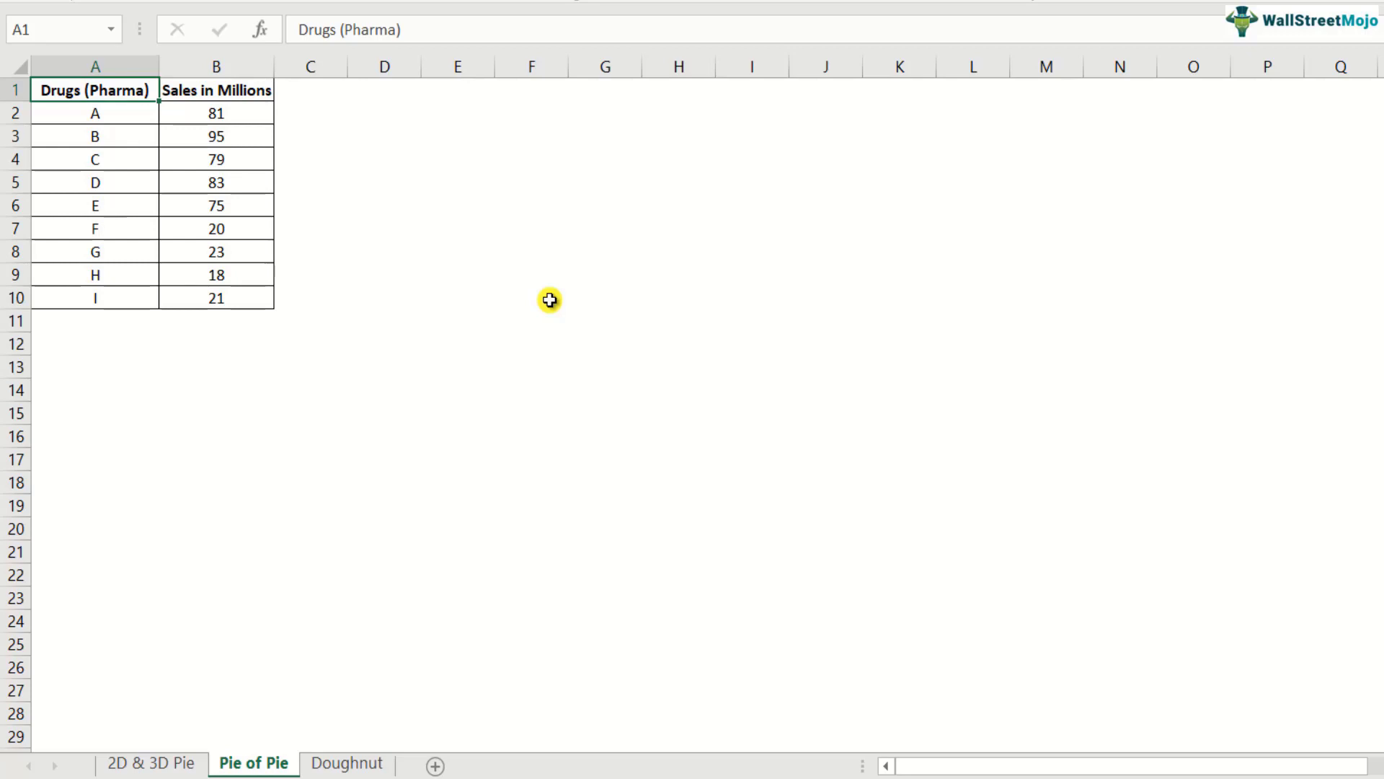
key(Down)
key(Down)
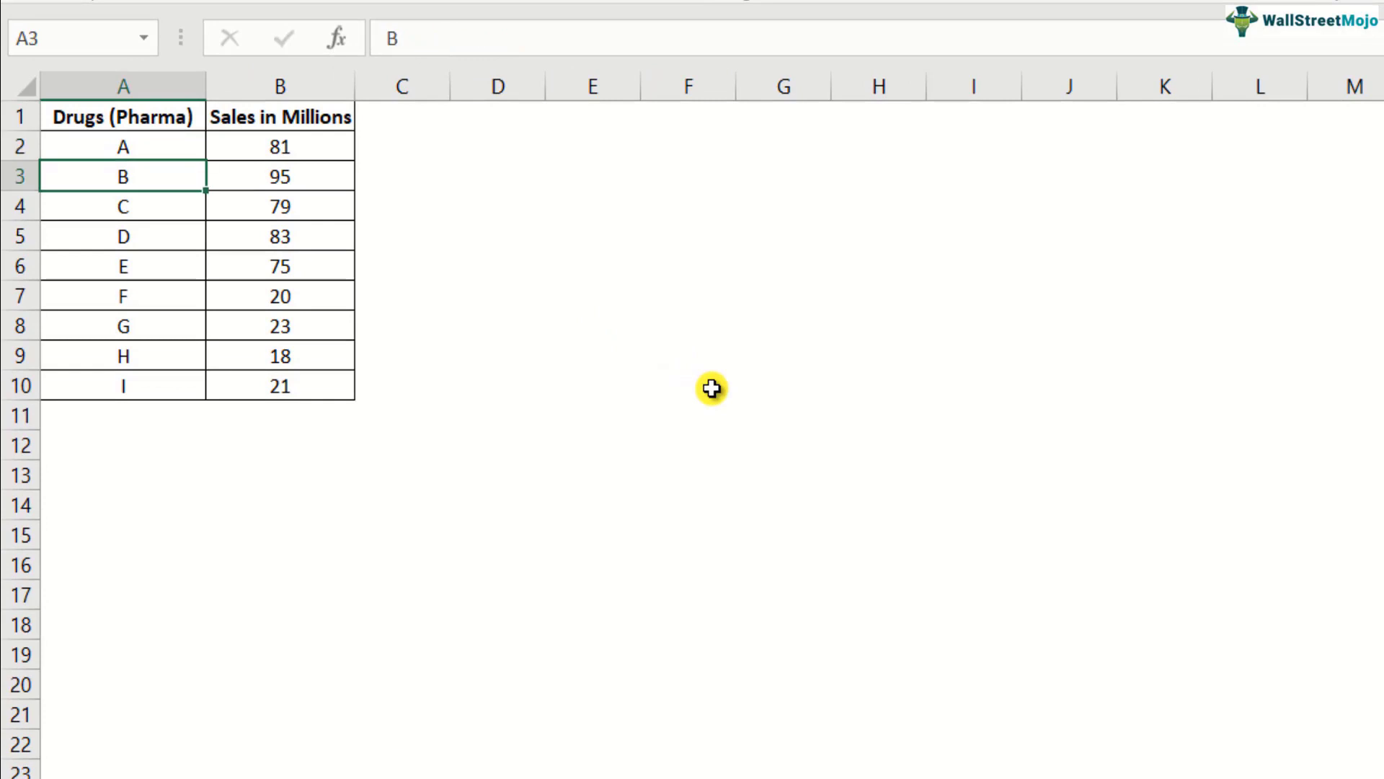
key(Up)
key(shift+Down)
key(shift+Down)
key(shift+Down)
key(shift+Down)
key(shift+Right)
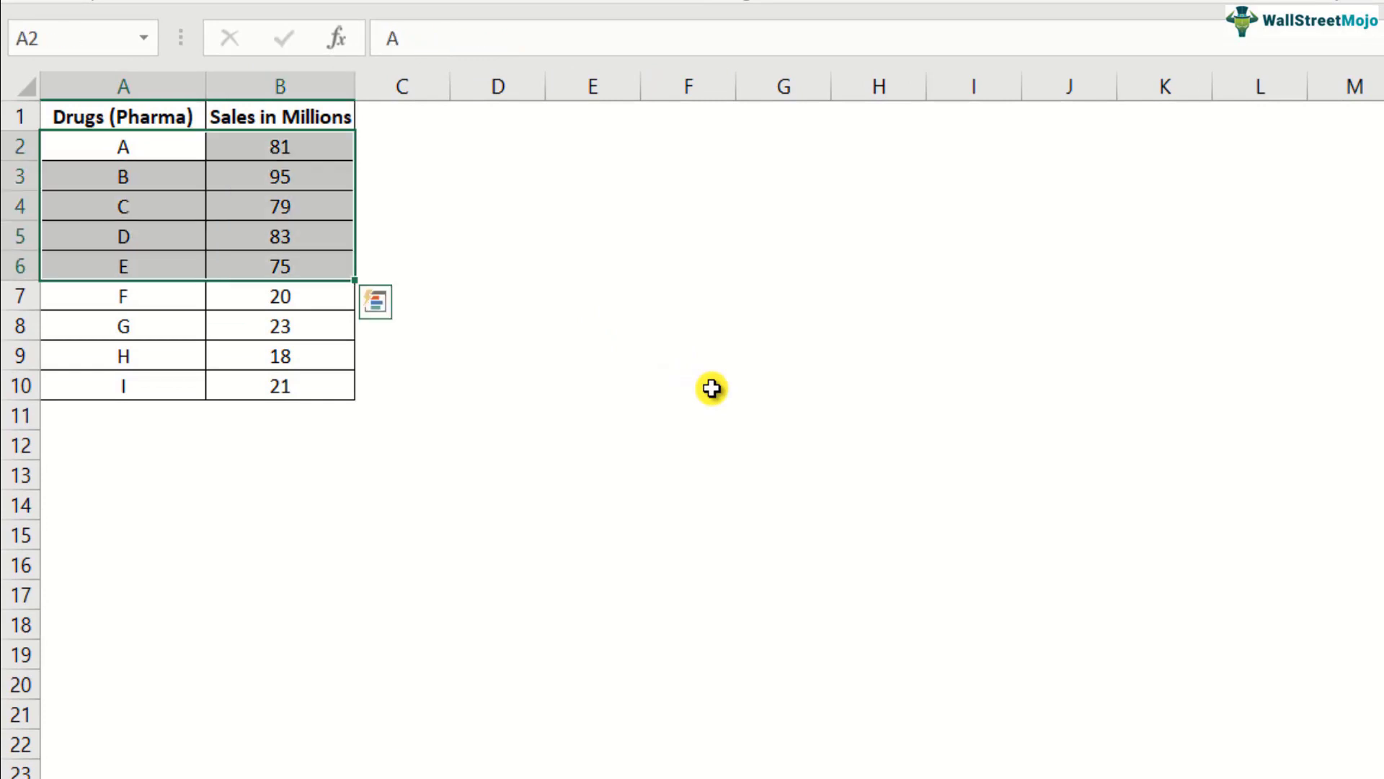
Review the sales column, highlighting the sales of drugs F to I in B7:B10 for comparison.
key(Right)
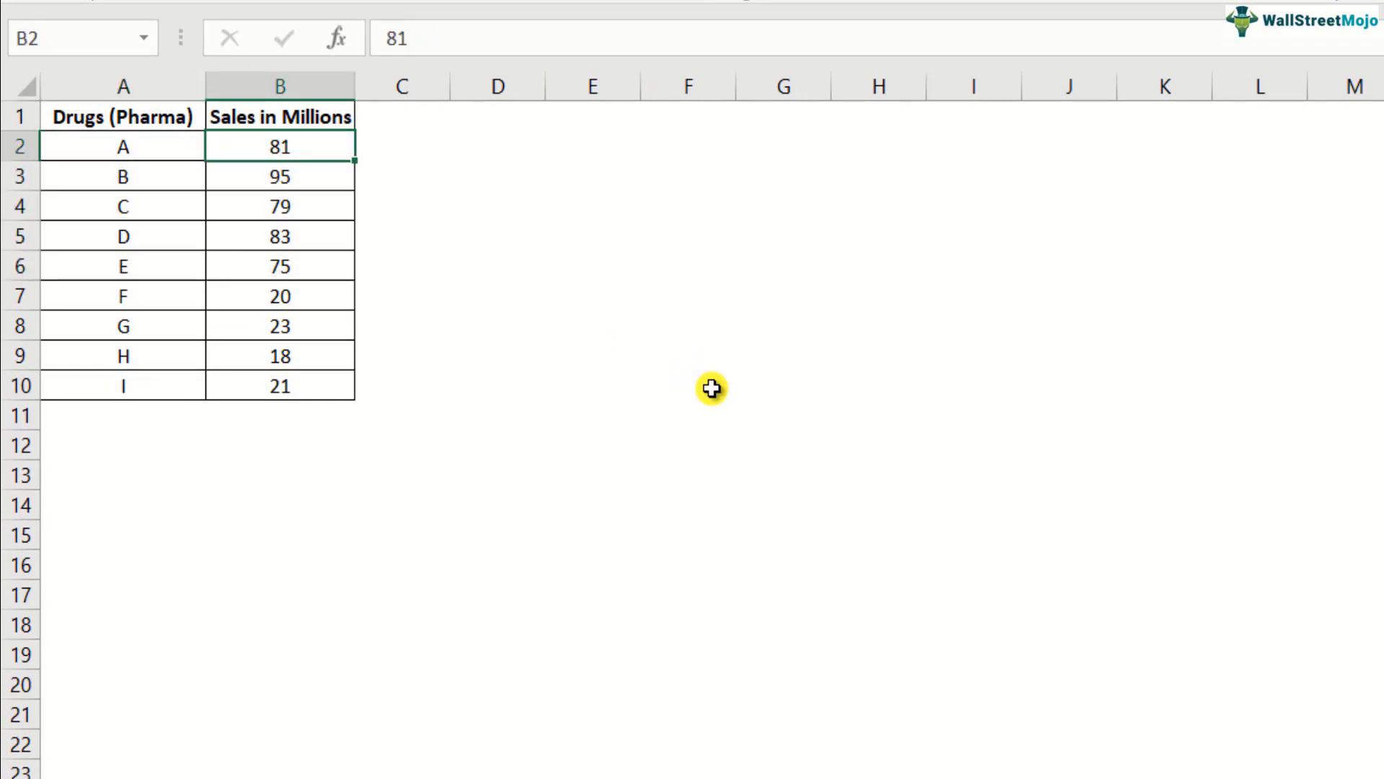
key(Down)
key(Down)
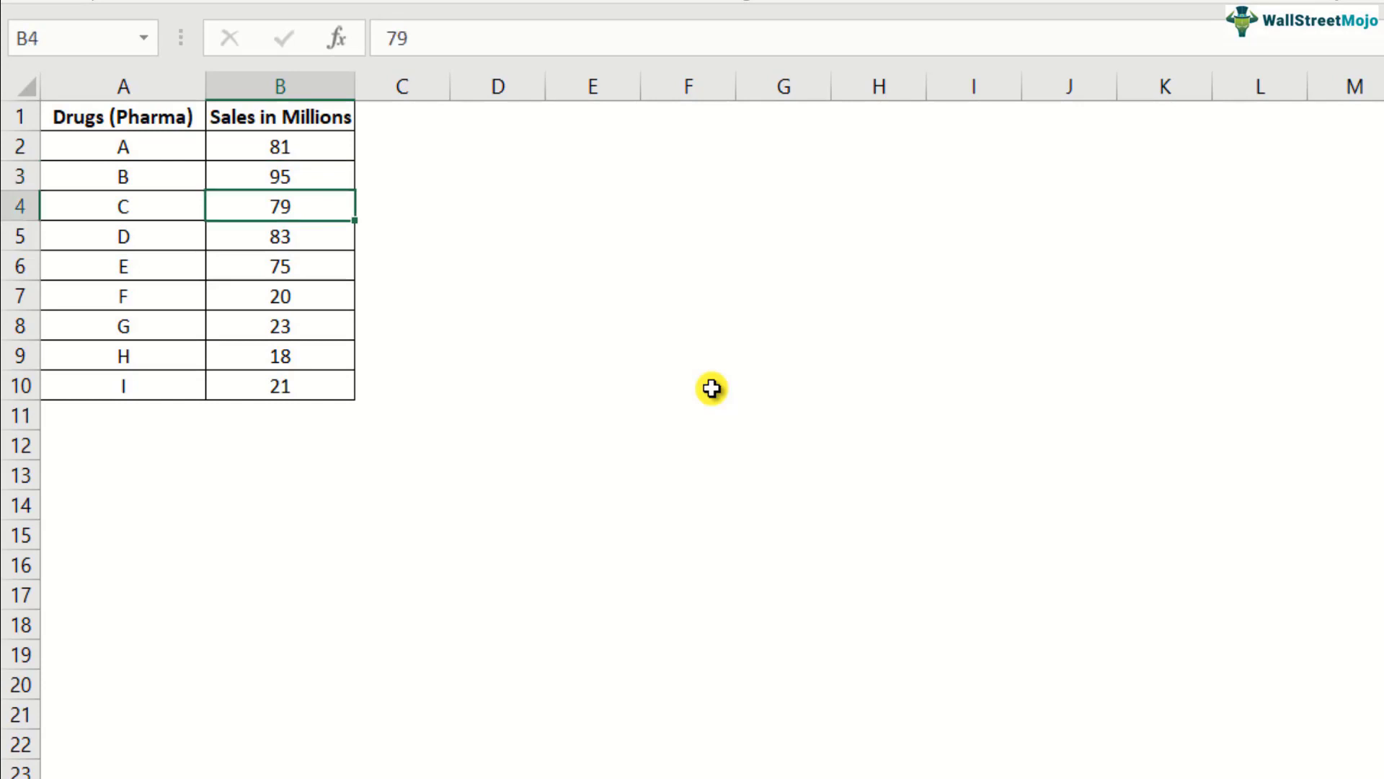
key(Down)
key(Down)
key(Down)
key(ctrl+shift+Down)
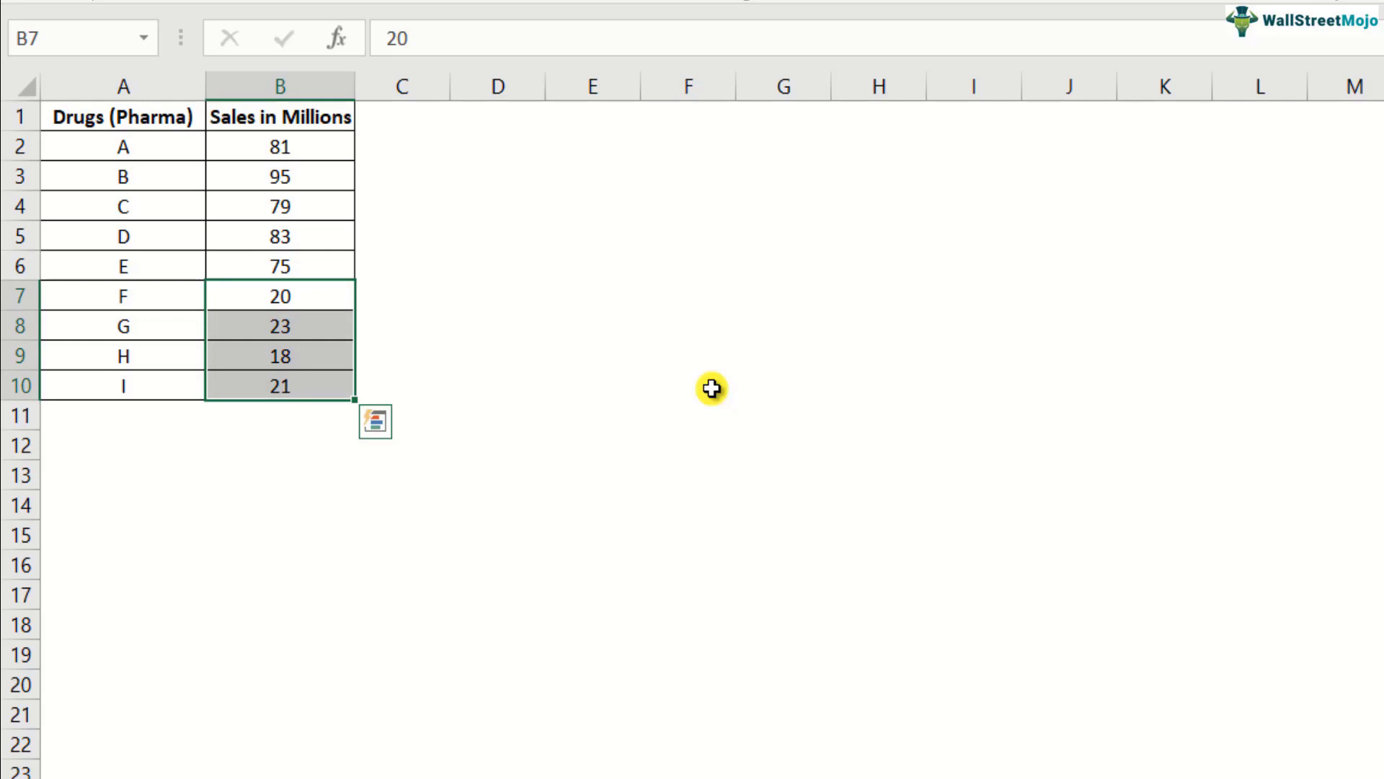
key(Down)
key(Up)
key(Up)
key(Up)
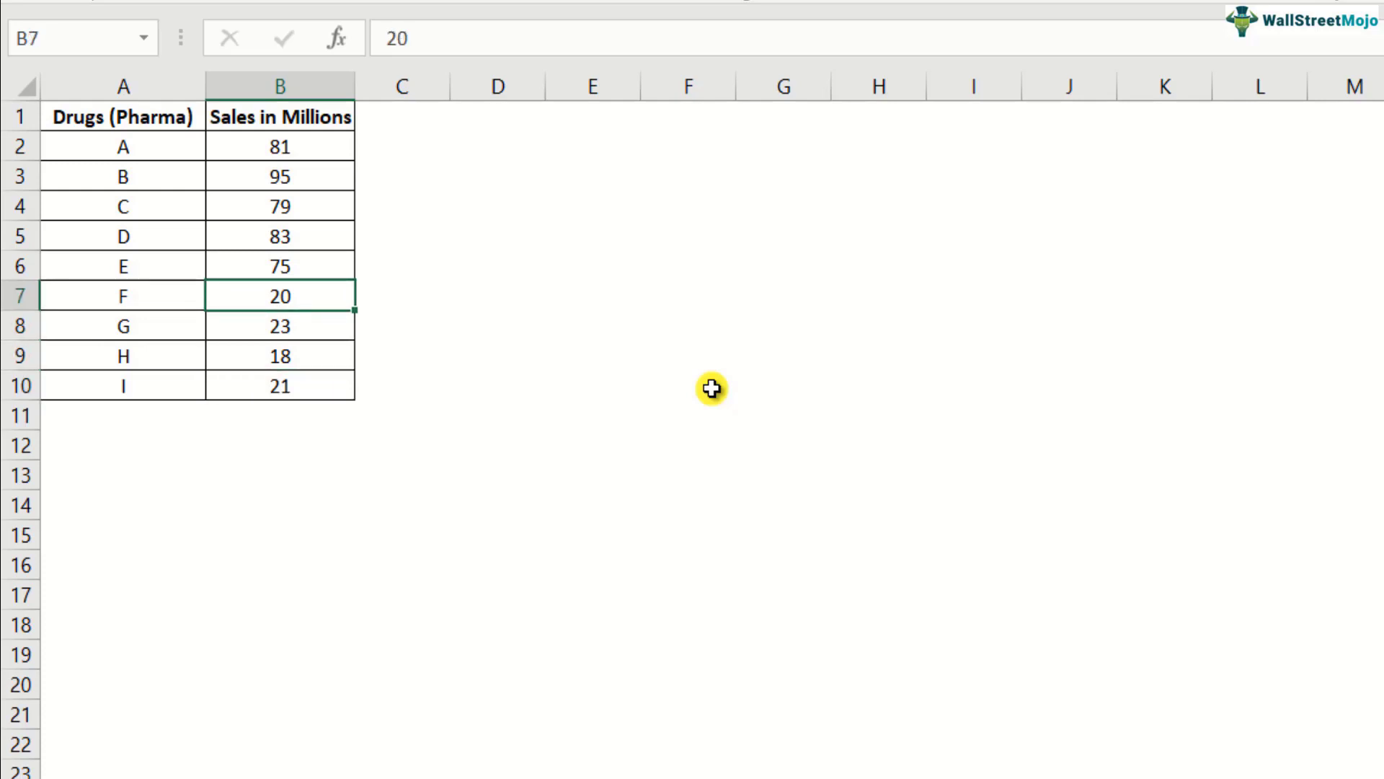
key(Up)
key(Up)
Insert a Pie of Pie chart from the drug sales table in A1:B10.
key(ctrl+Home)
key(shift+Right)
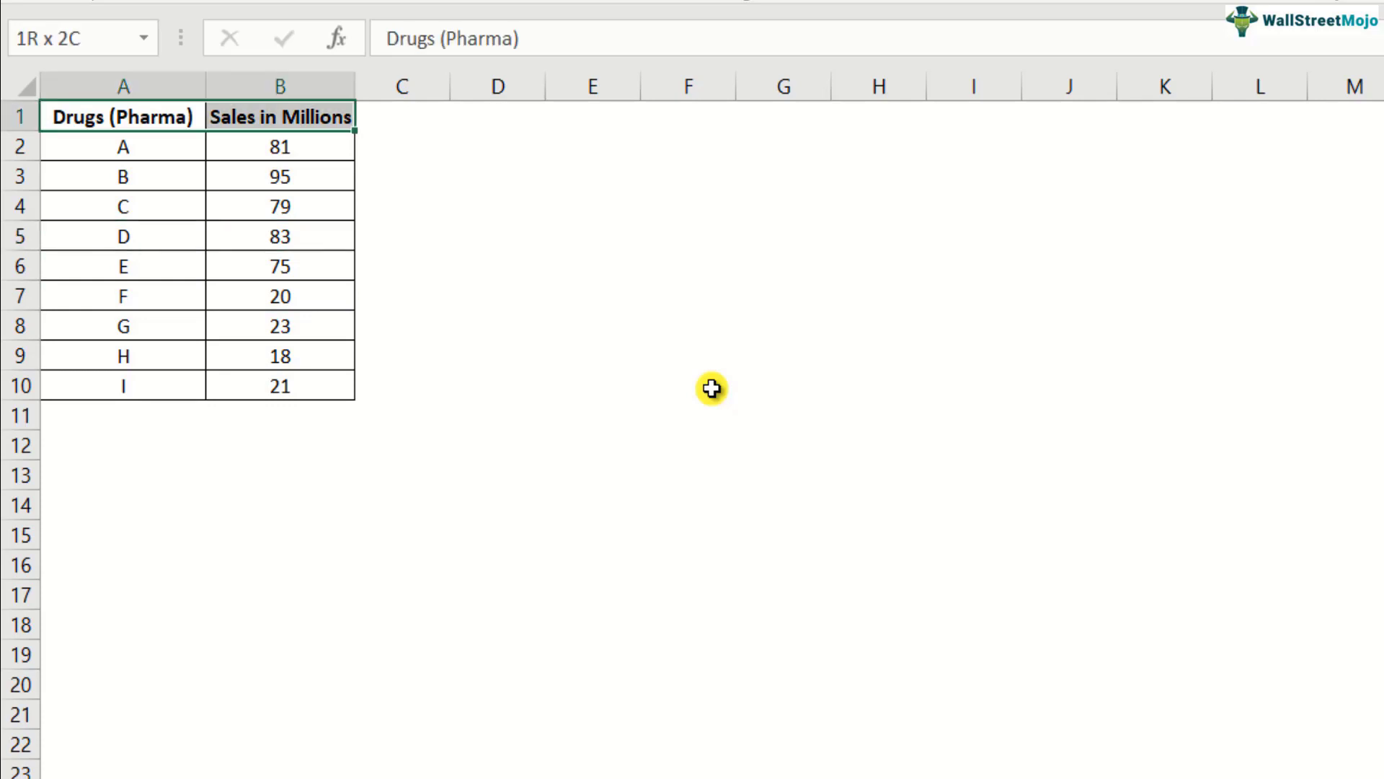
key(ctrl+shift+Down)
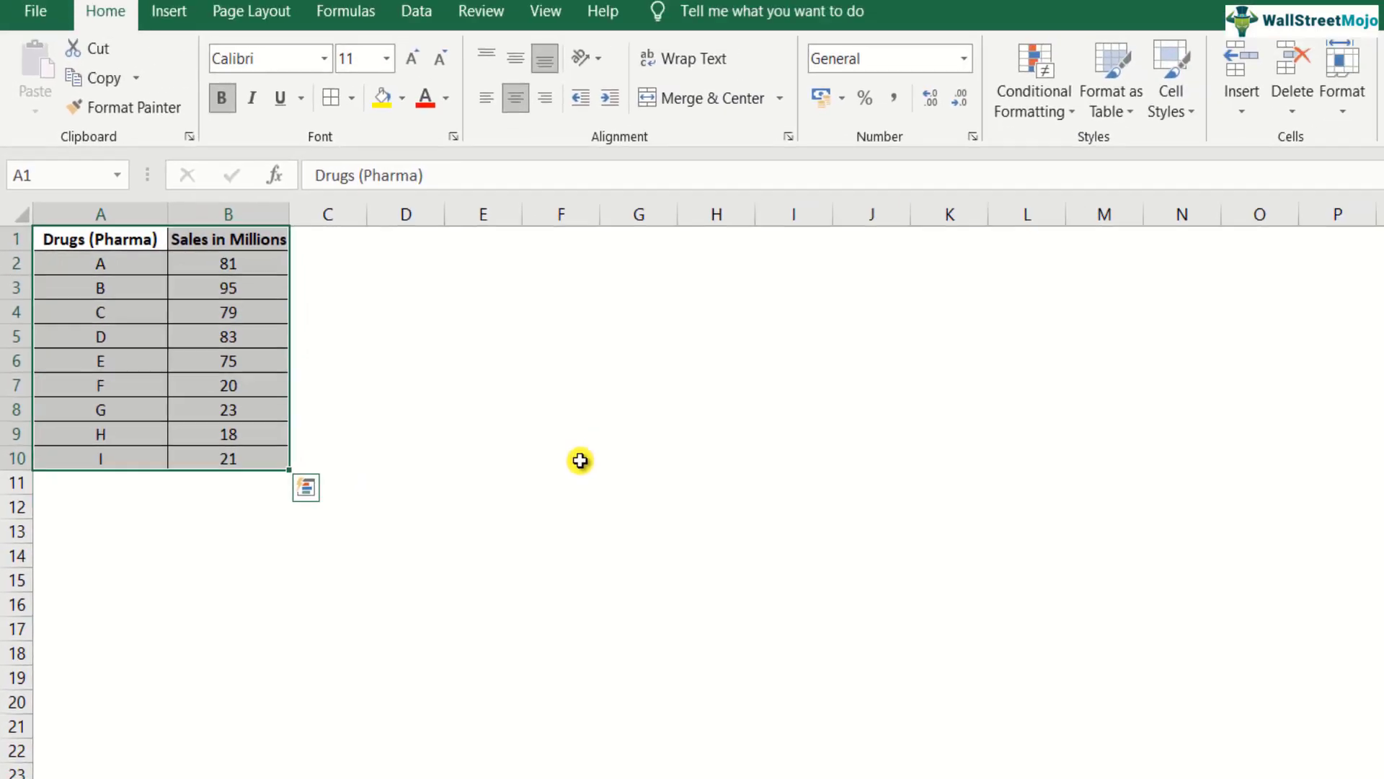
click(176, 39)
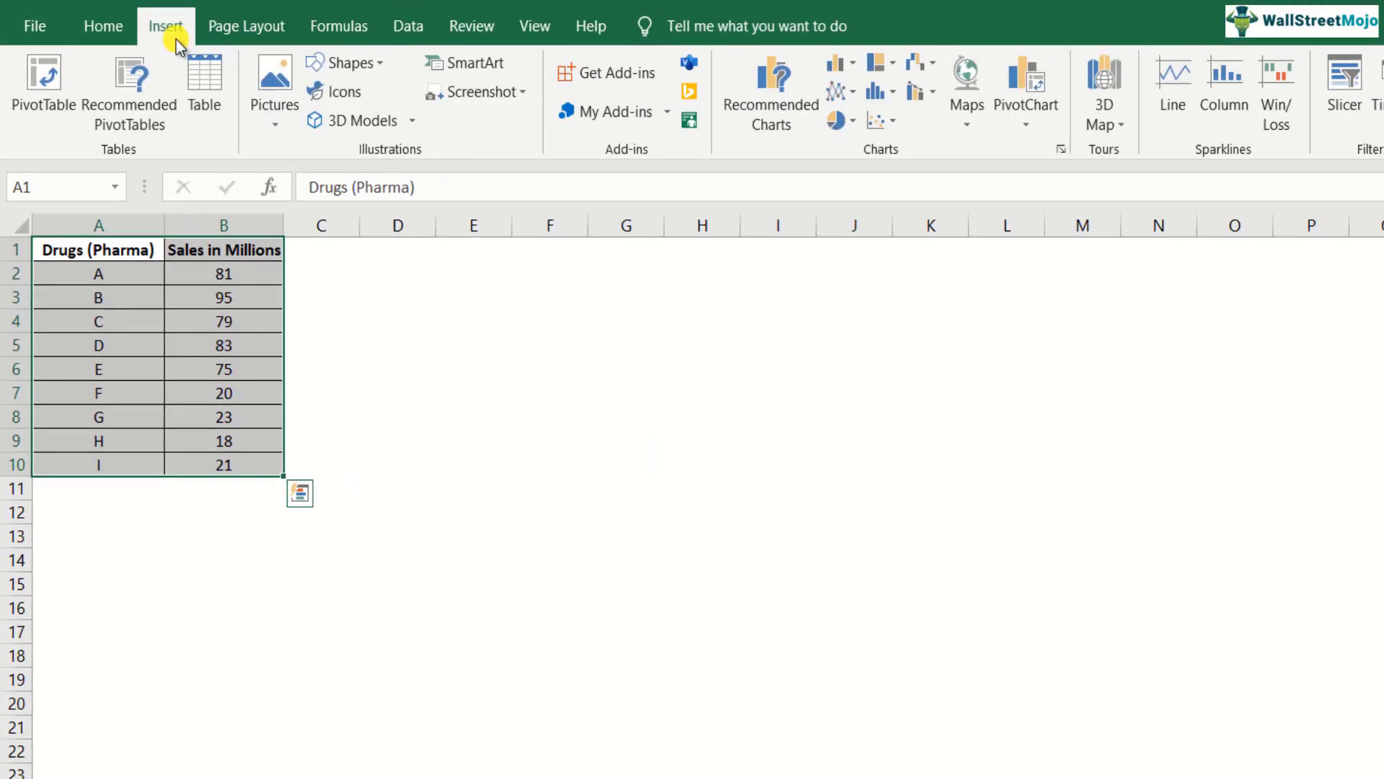
click(851, 129)
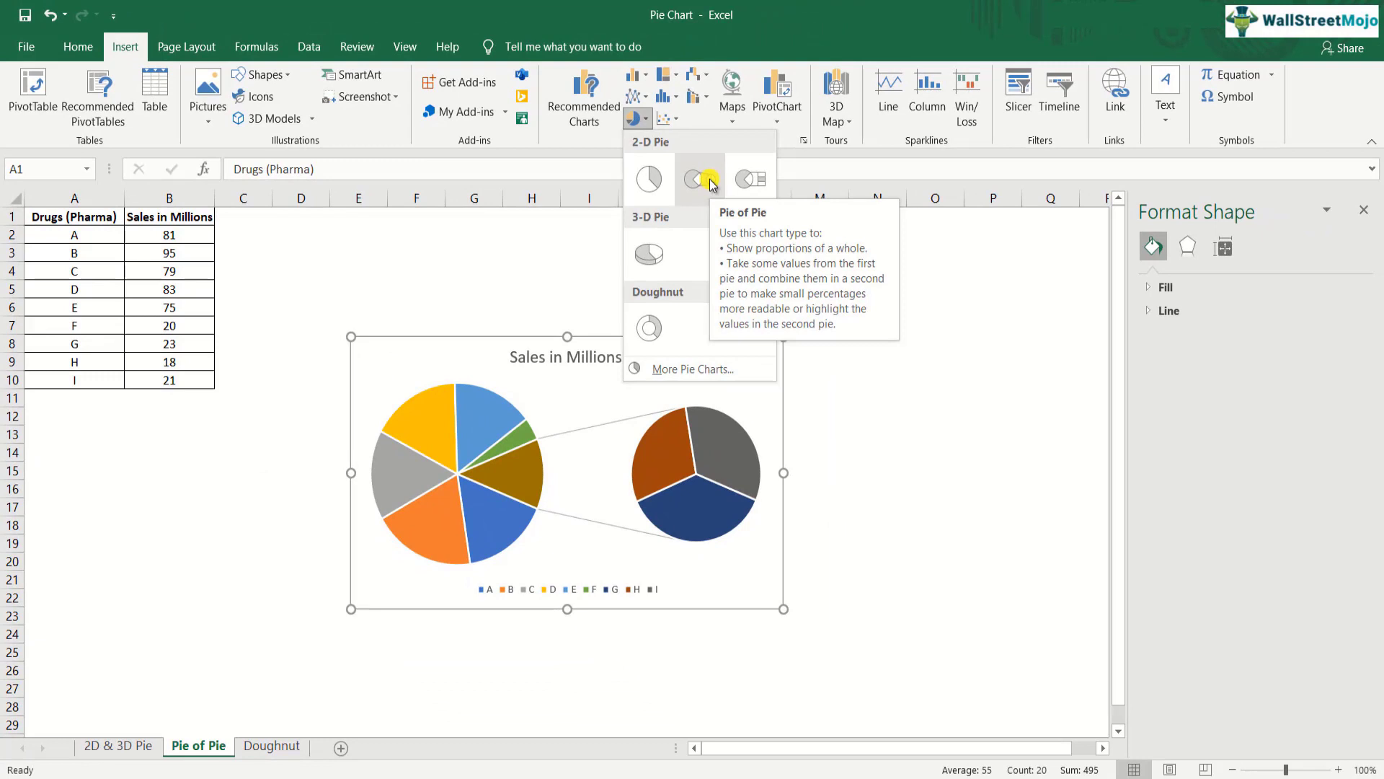
click(706, 180)
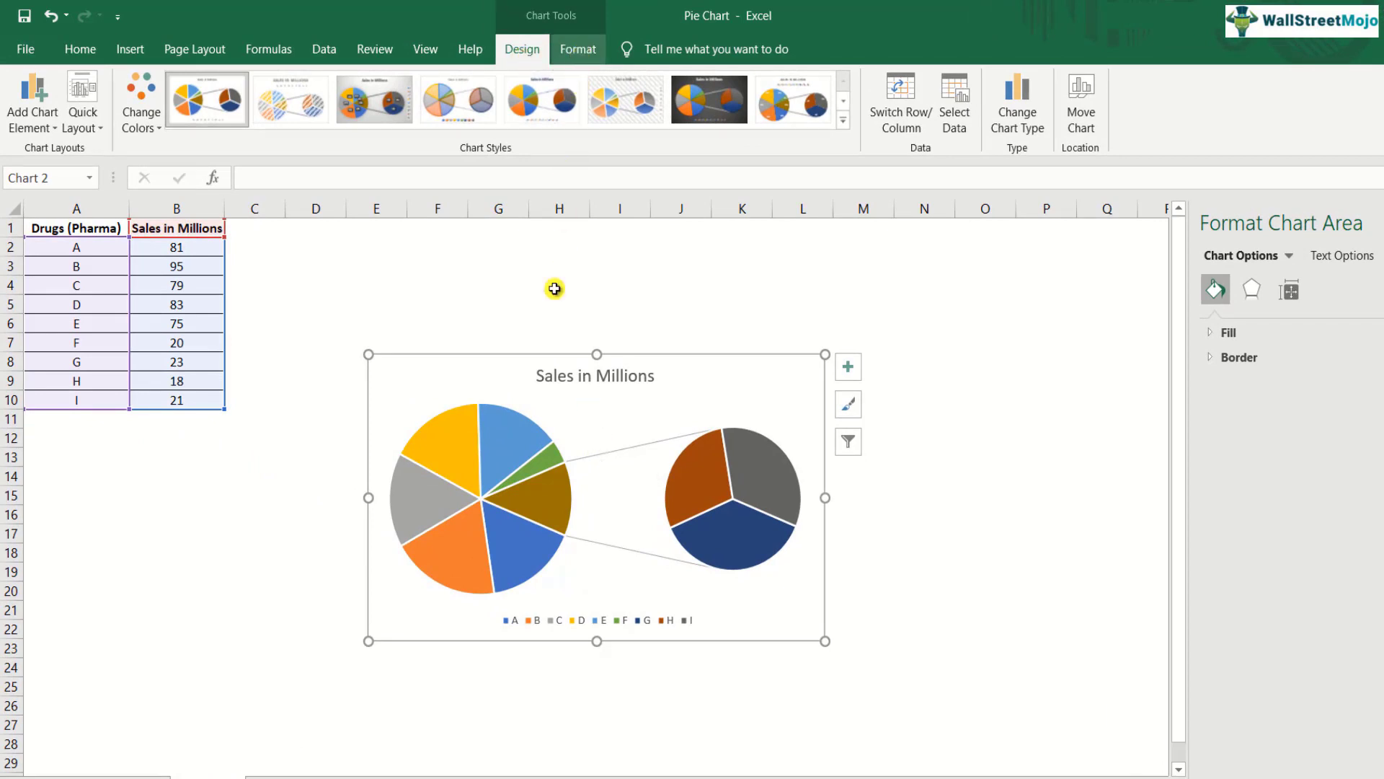
Add data labels to the Pie of Pie chart showing category name, value and percentage, positioned at the outside end.
right_click(483, 455)
click(551, 592)
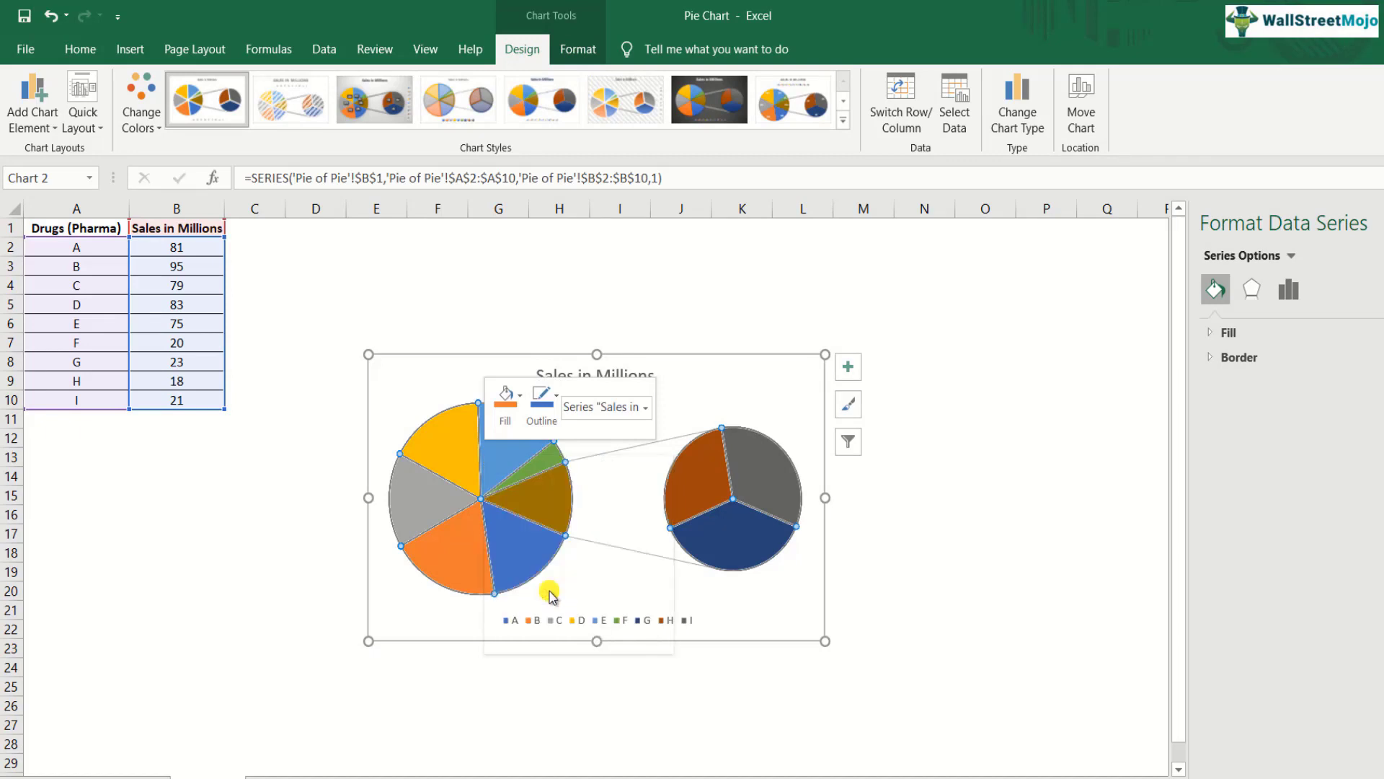
click(580, 464)
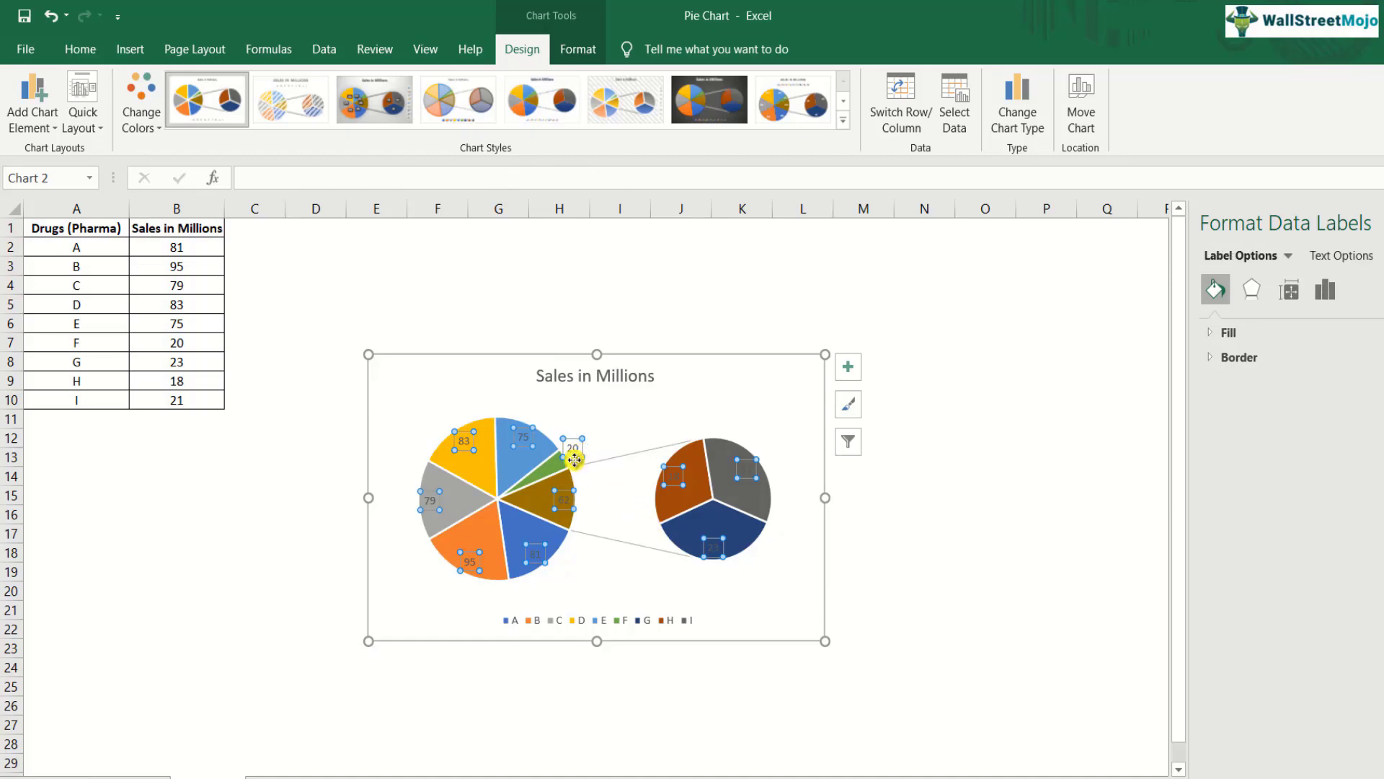
right_click(580, 464)
click(652, 625)
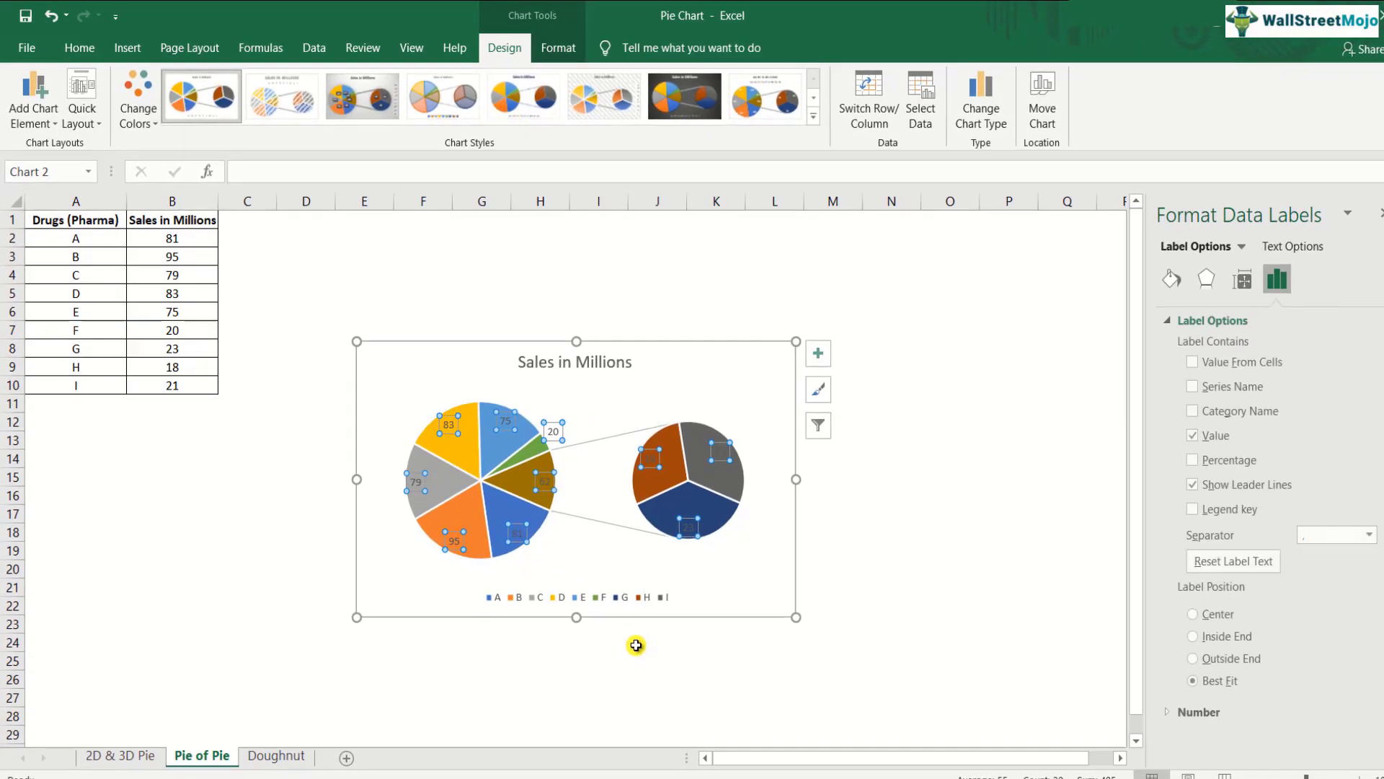
click(1218, 470)
click(1218, 412)
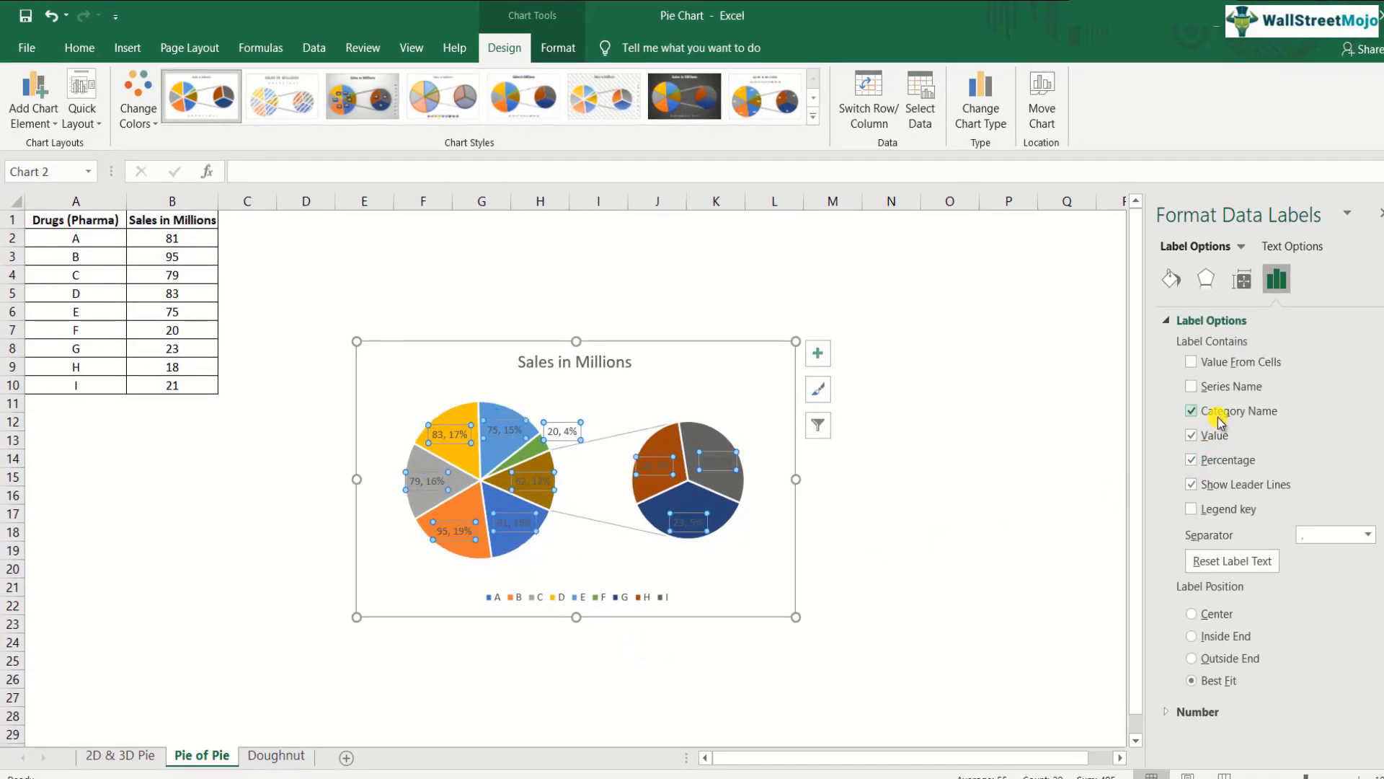
click(1242, 662)
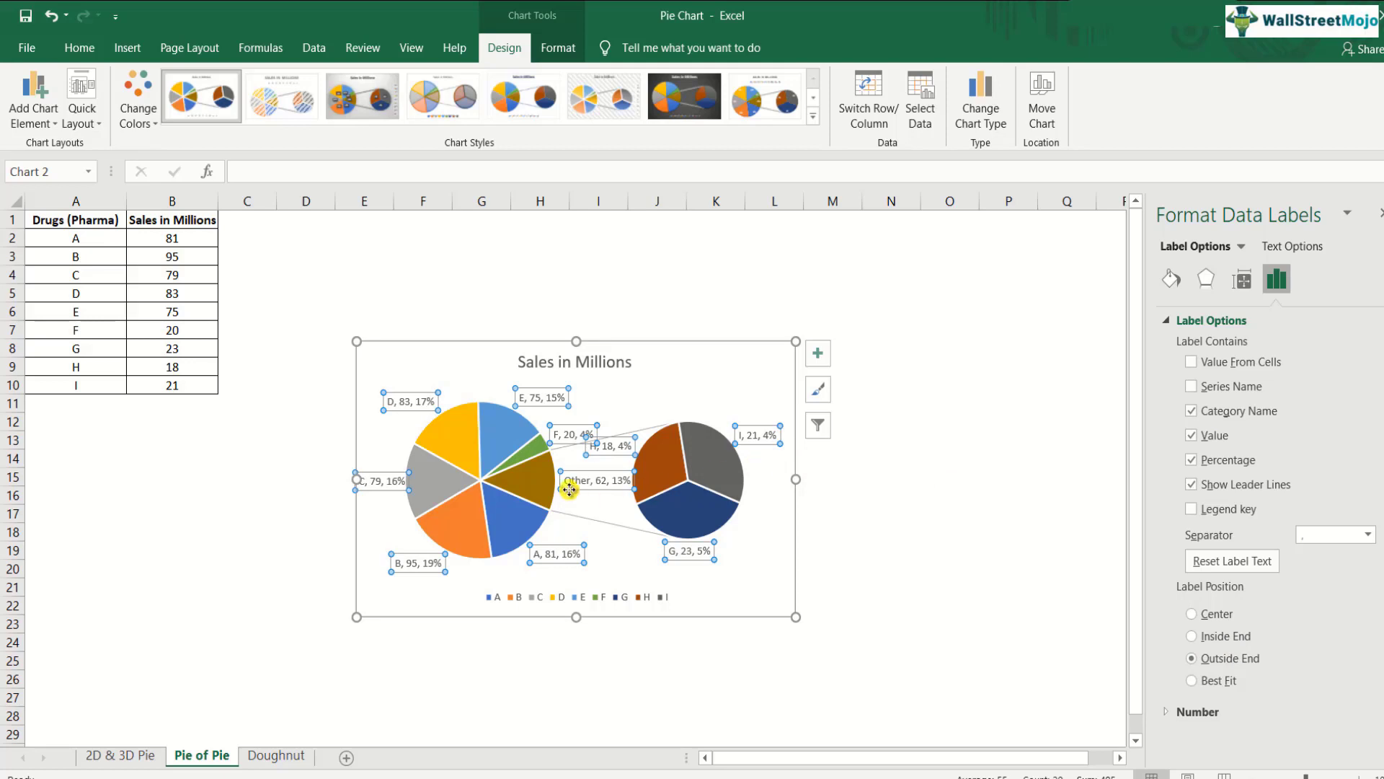
Set the number of values in the second plot of the Pie of Pie chart to 4.
click(542, 490)
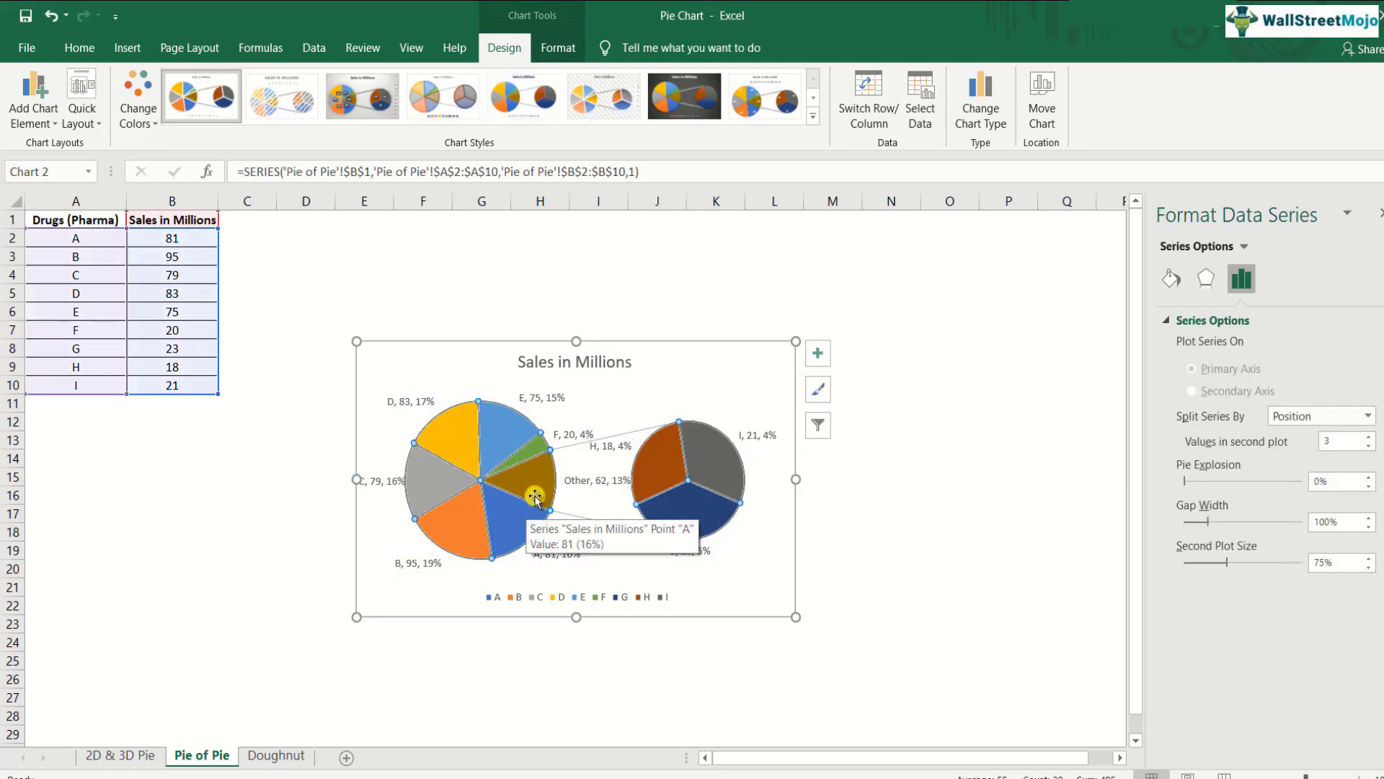
right_click(533, 481)
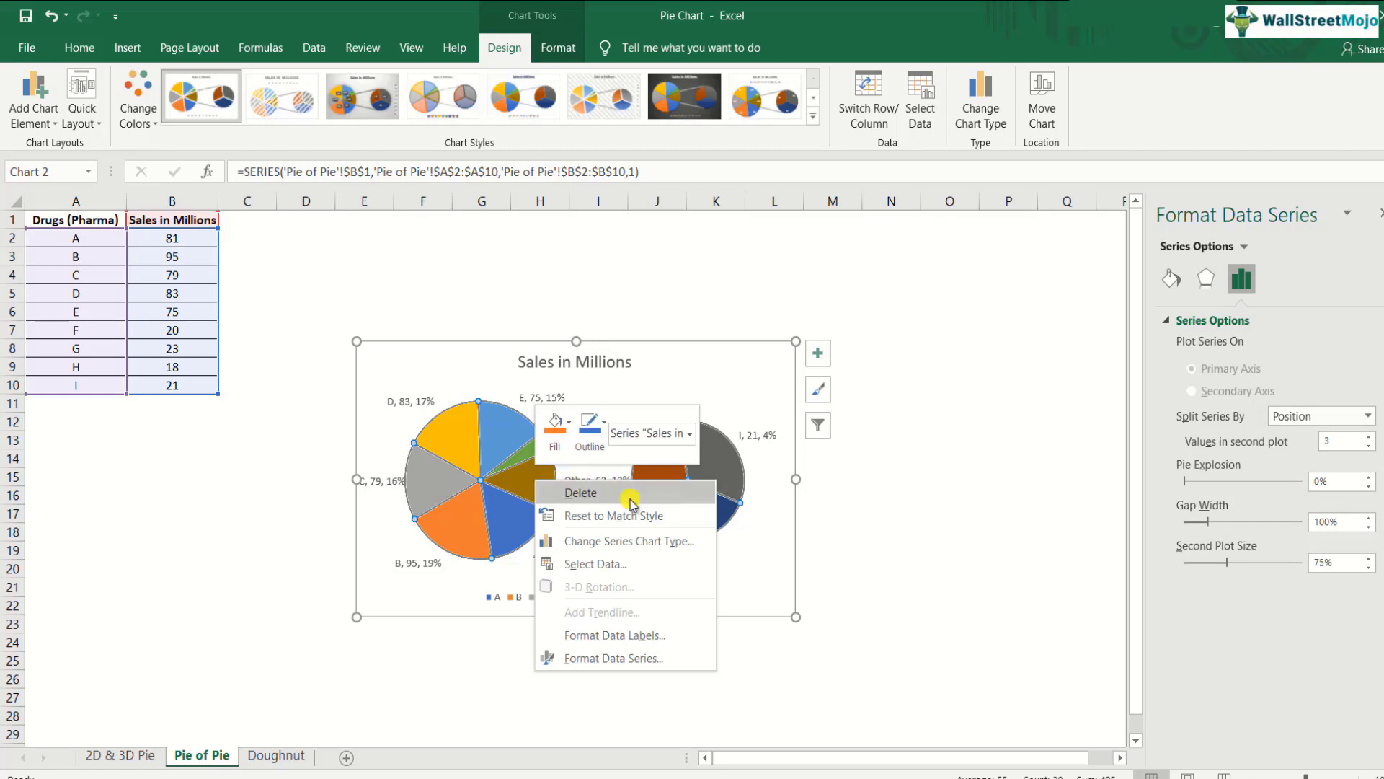
click(617, 656)
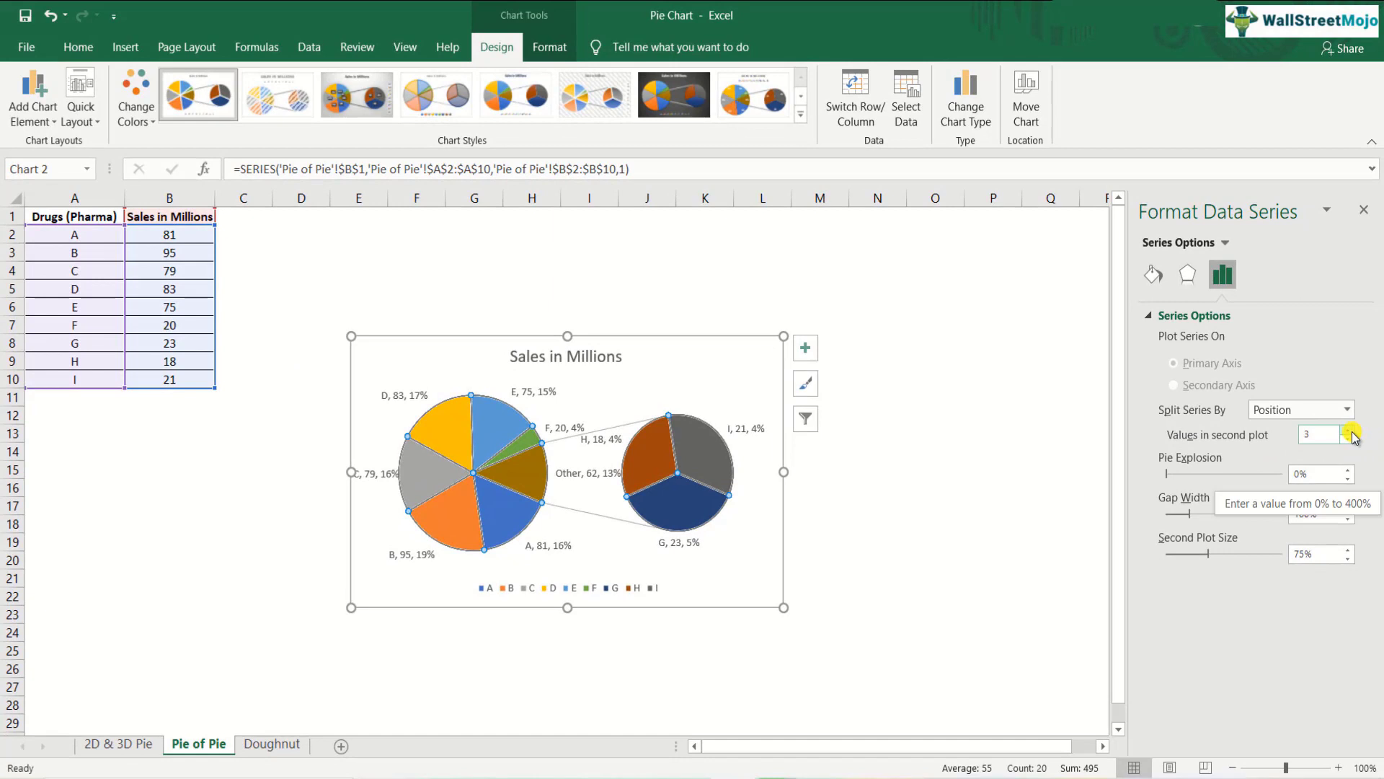
click(1349, 430)
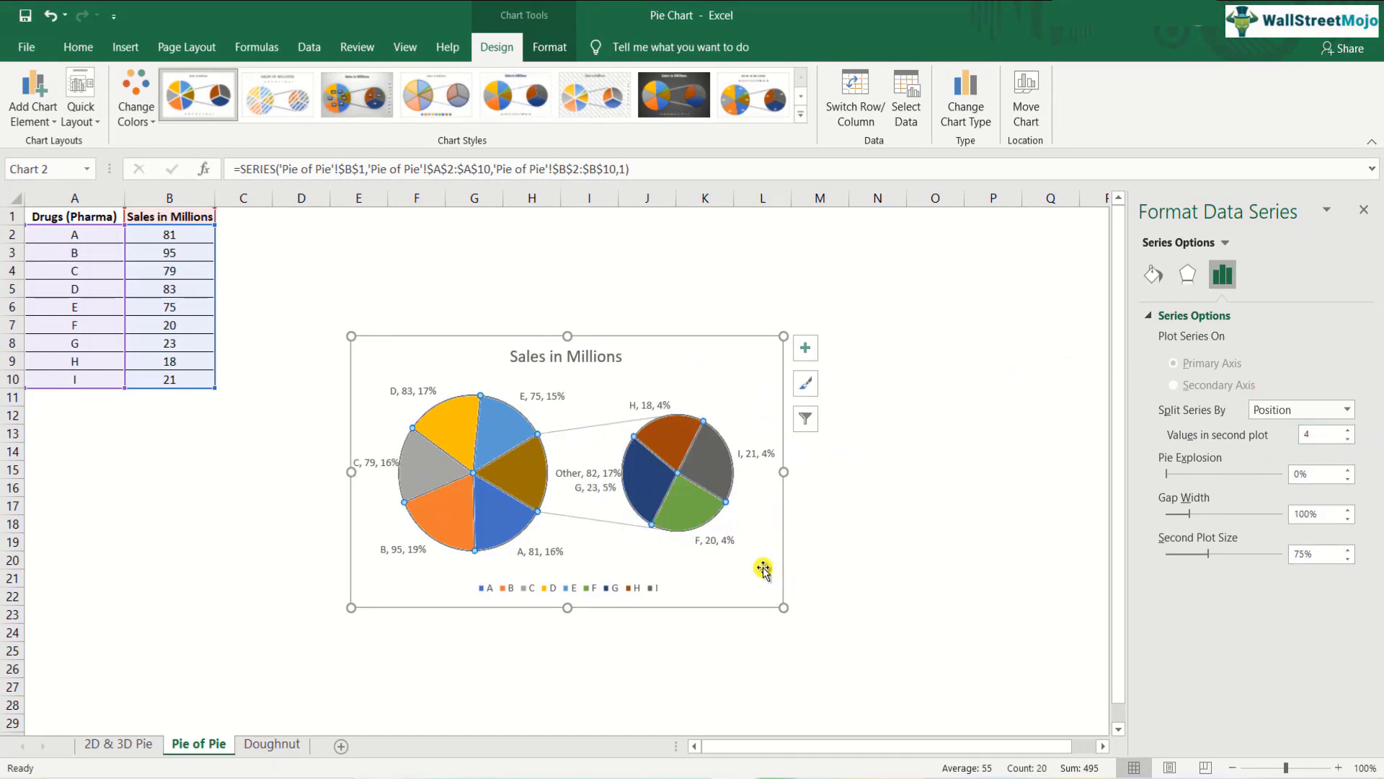
click(935, 535)
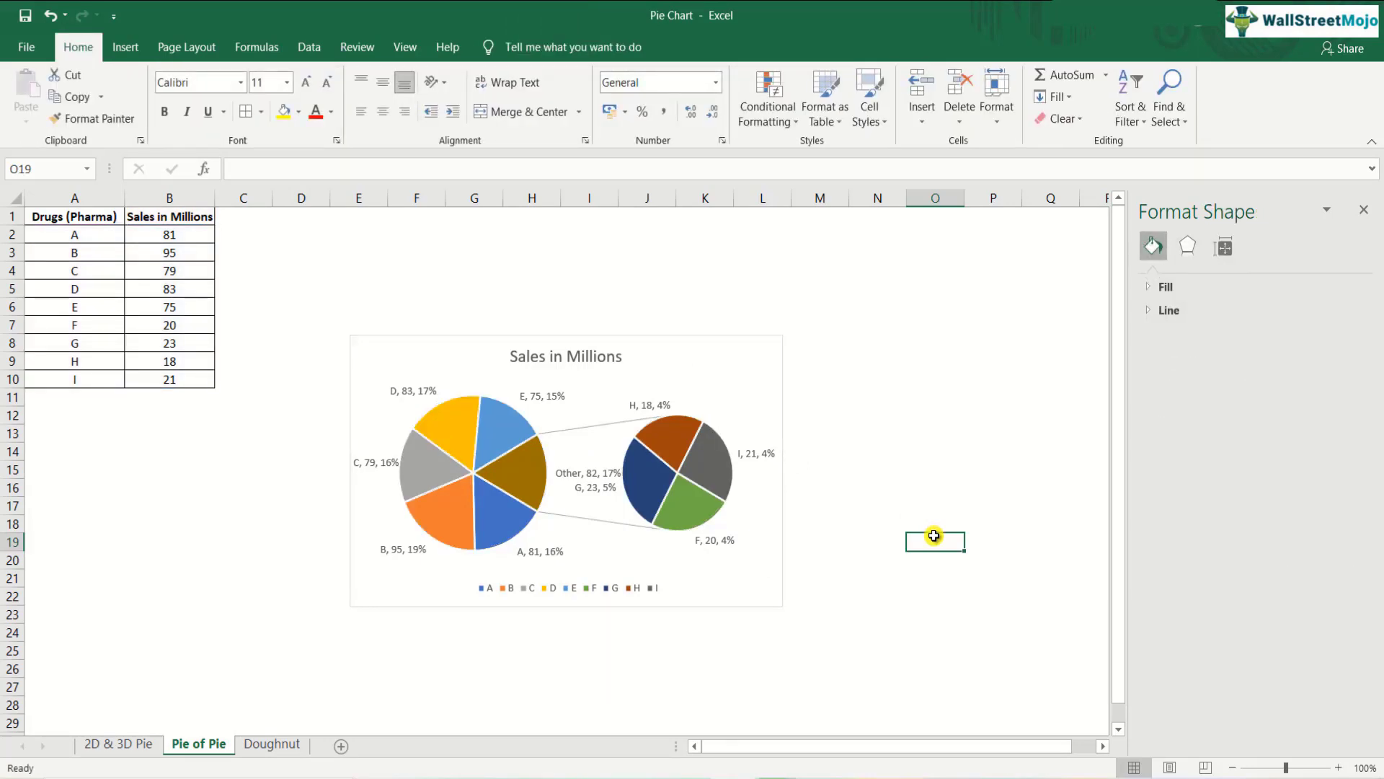
Compare the four-company table on the Doughnut sheet with the single-company table on the 2D & 3D Pie sheet.
click(575, 475)
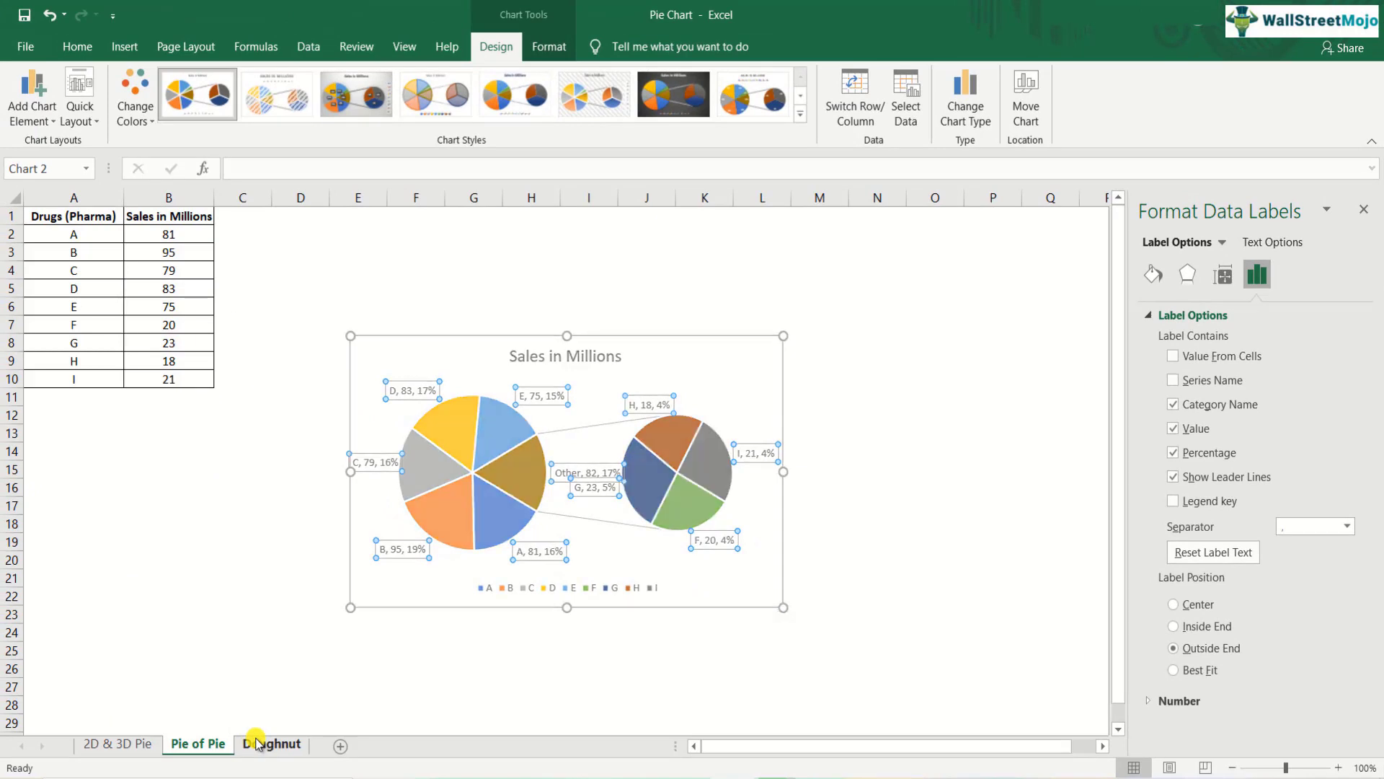
click(253, 743)
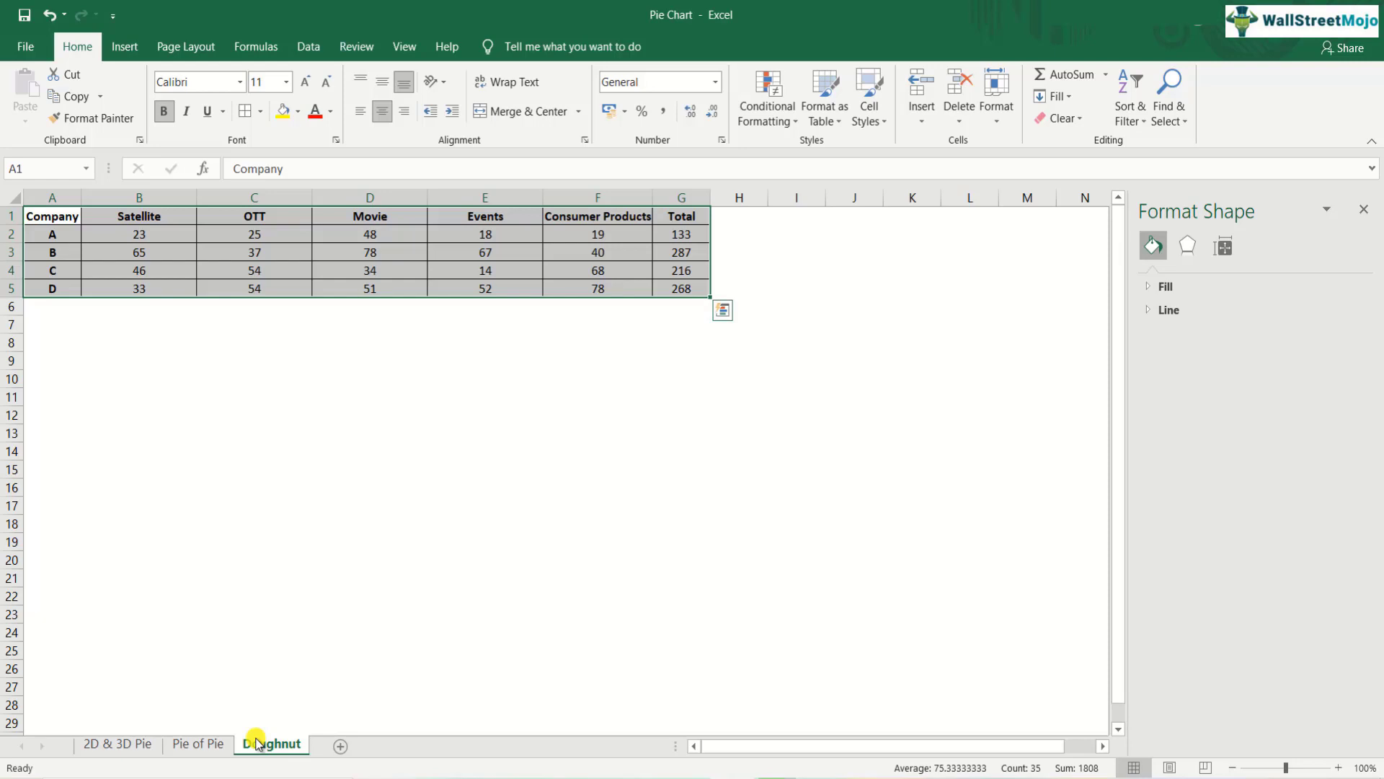
click(137, 744)
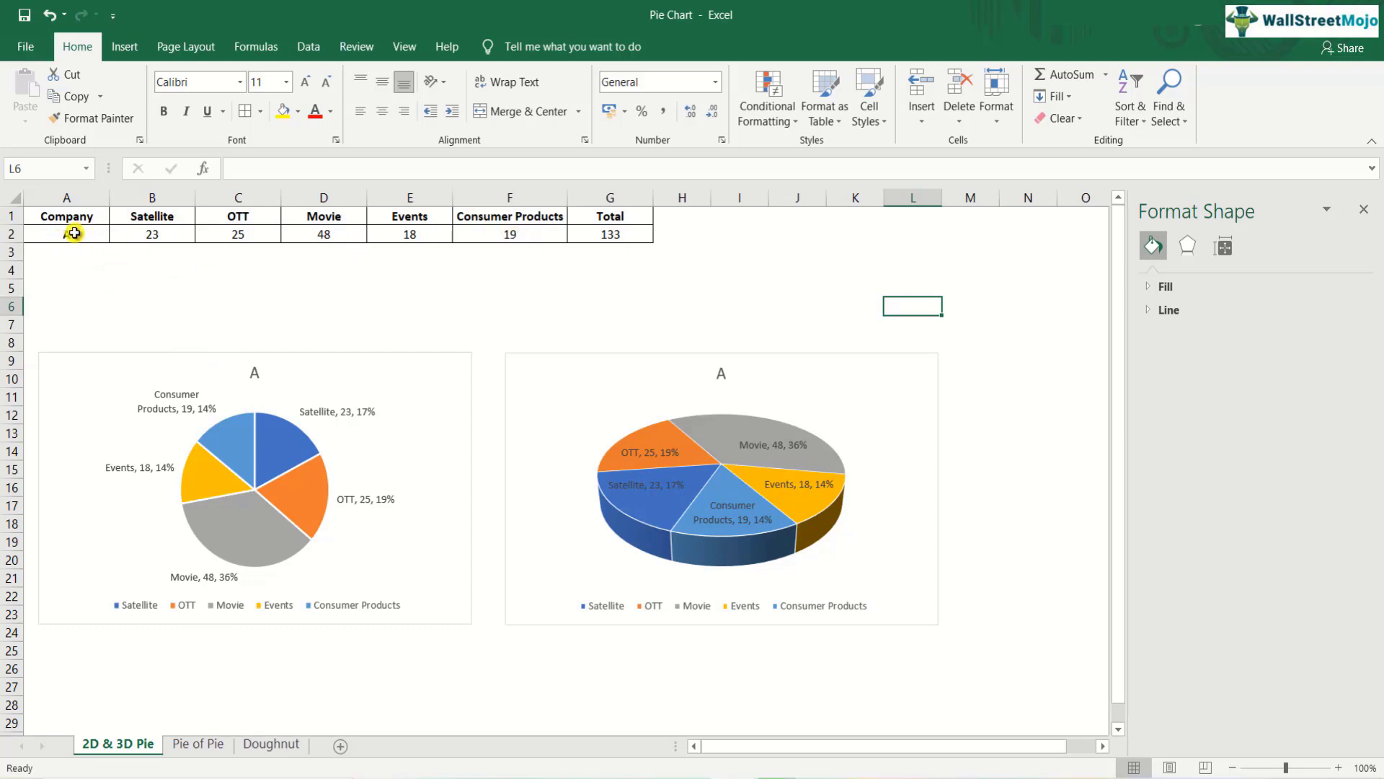
Insert a doughnut chart from the Doughnut sheet's company table and shrink its data range to A1:F5, excluding the Total column.
click(288, 742)
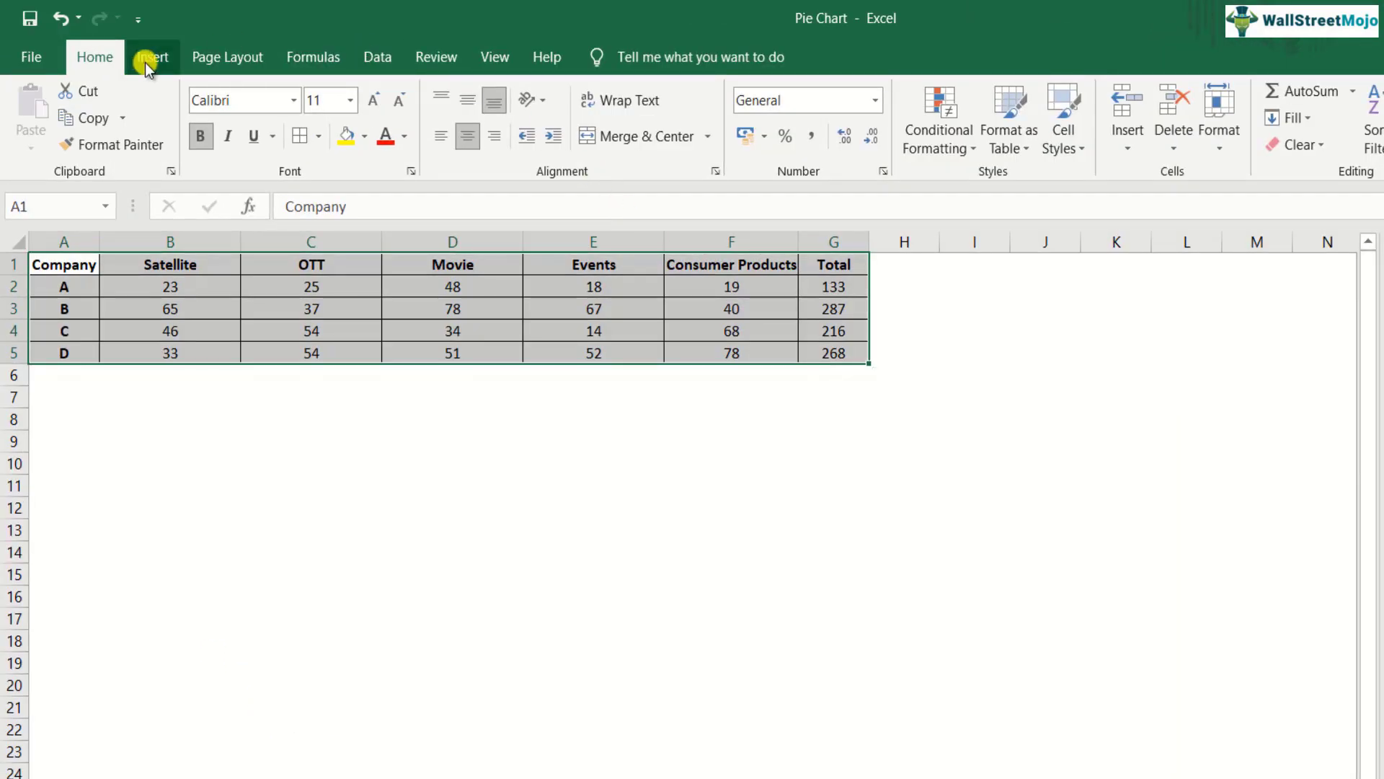
click(150, 57)
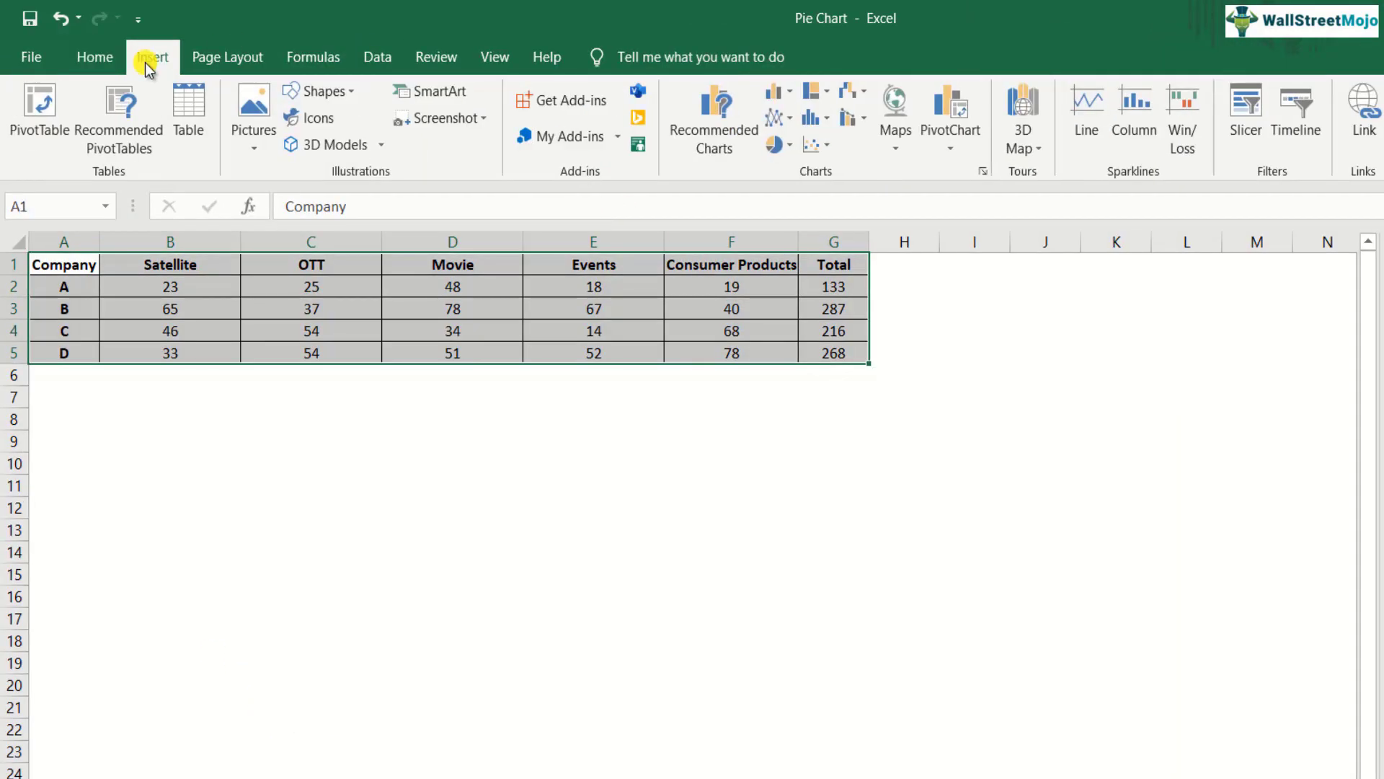
click(778, 145)
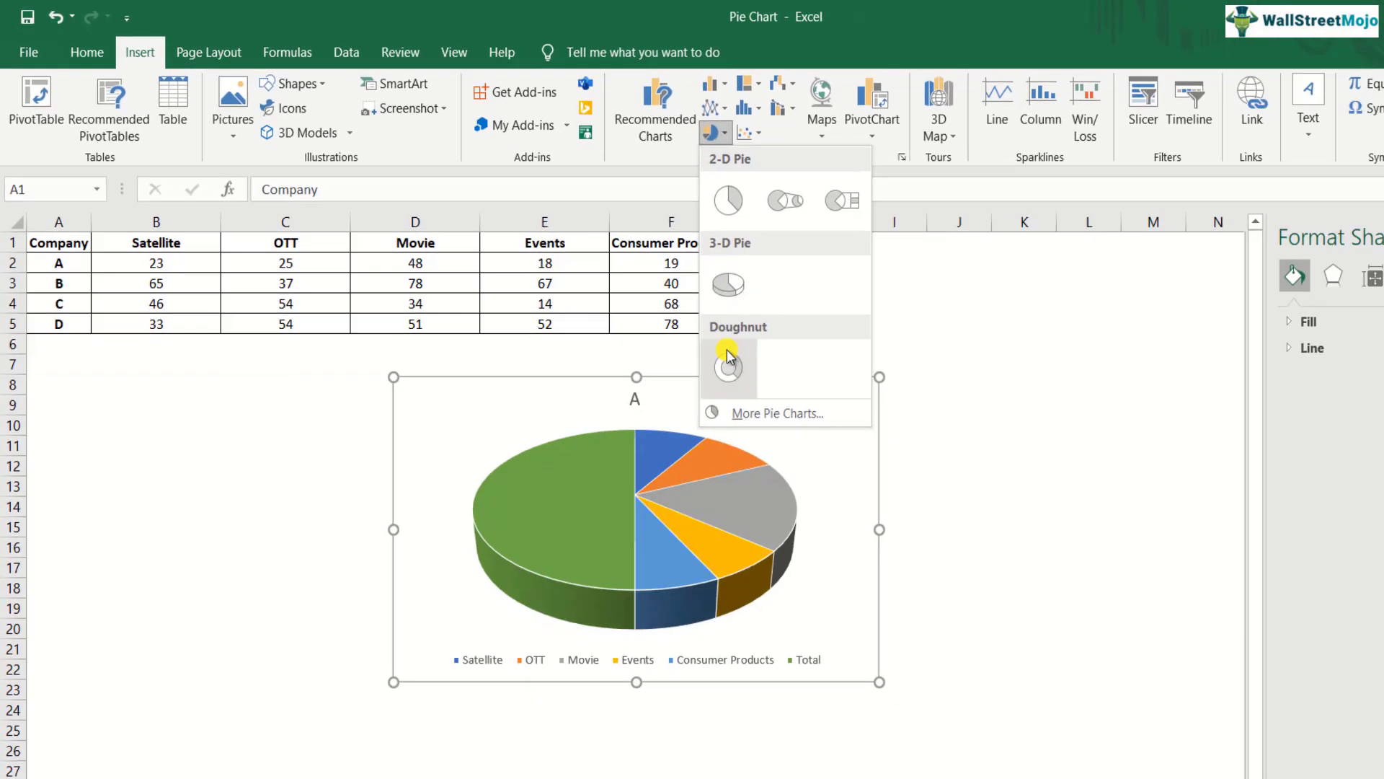
click(704, 355)
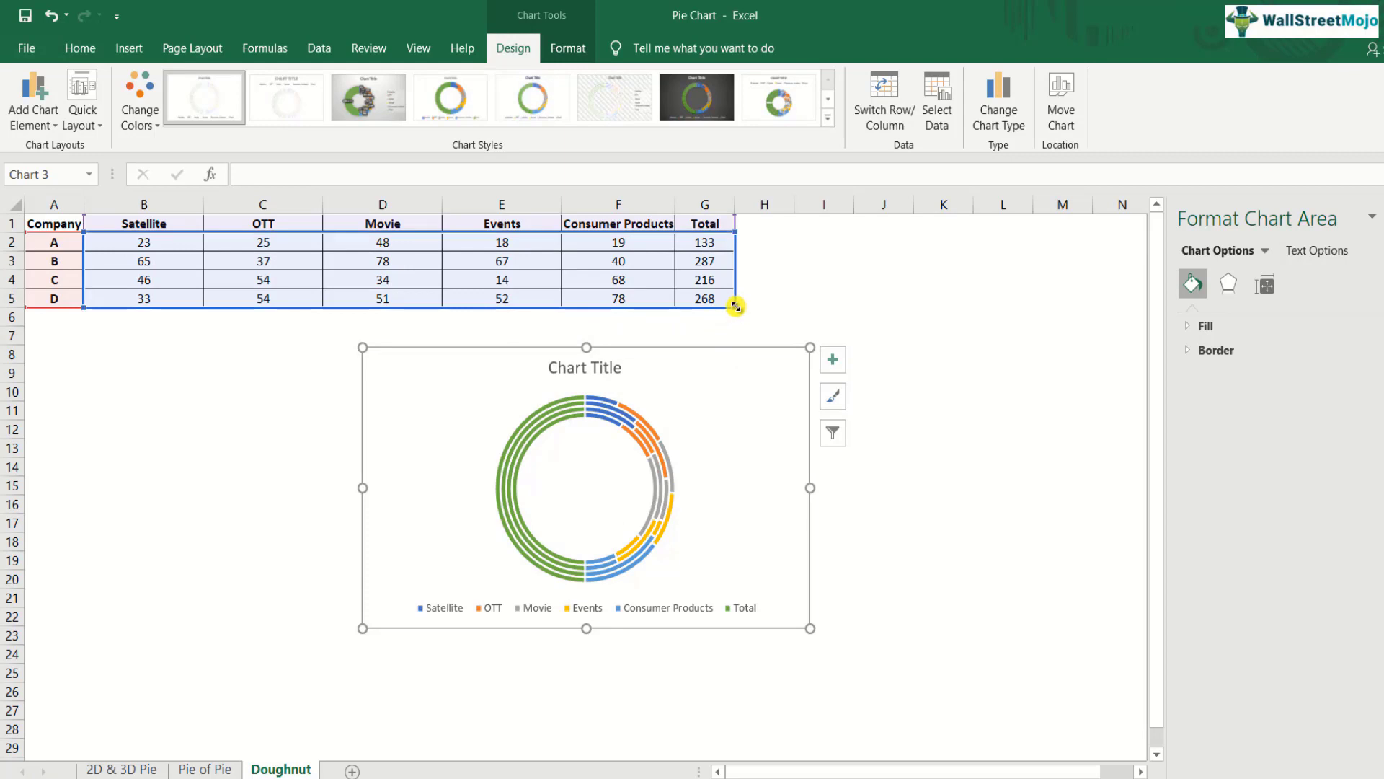
drag(734, 307, 681, 306)
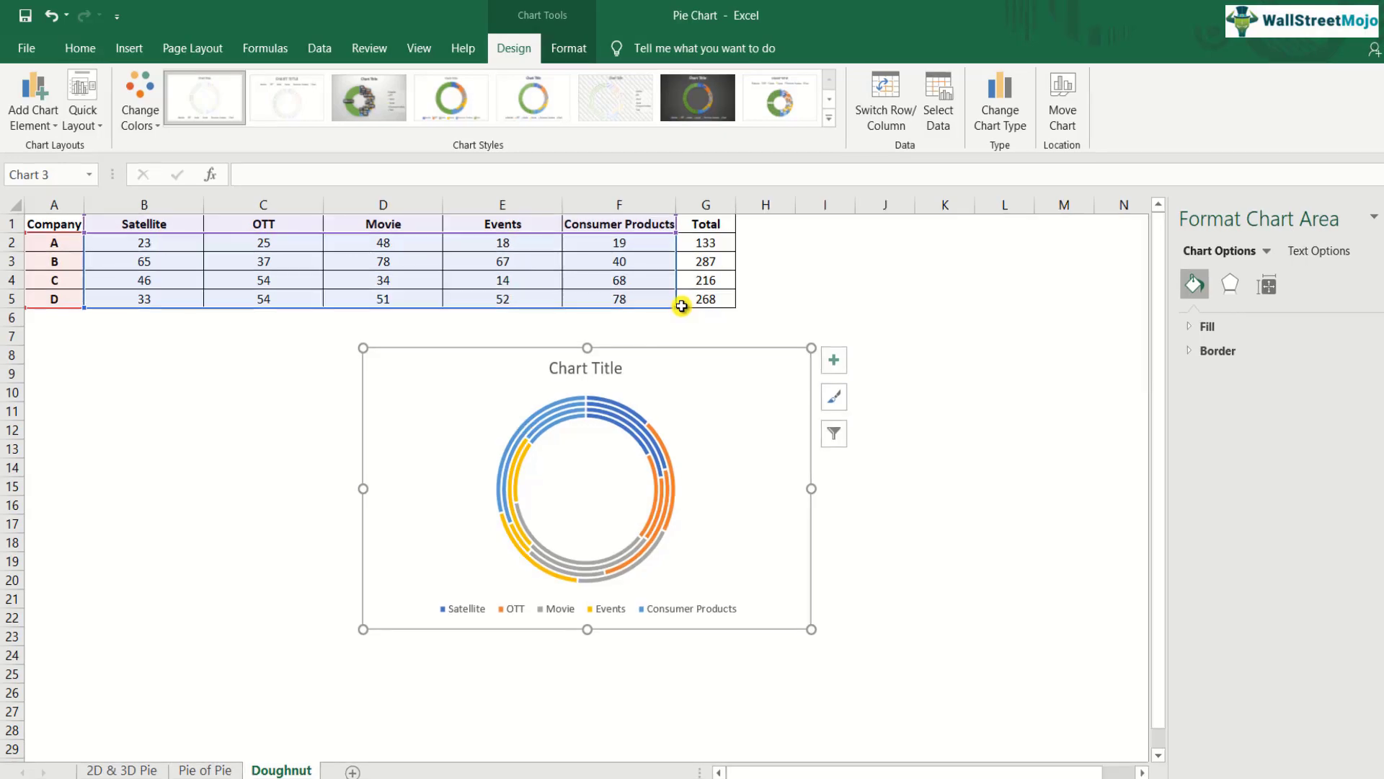
Delete the title and the legend from the doughnut chart.
click(619, 370)
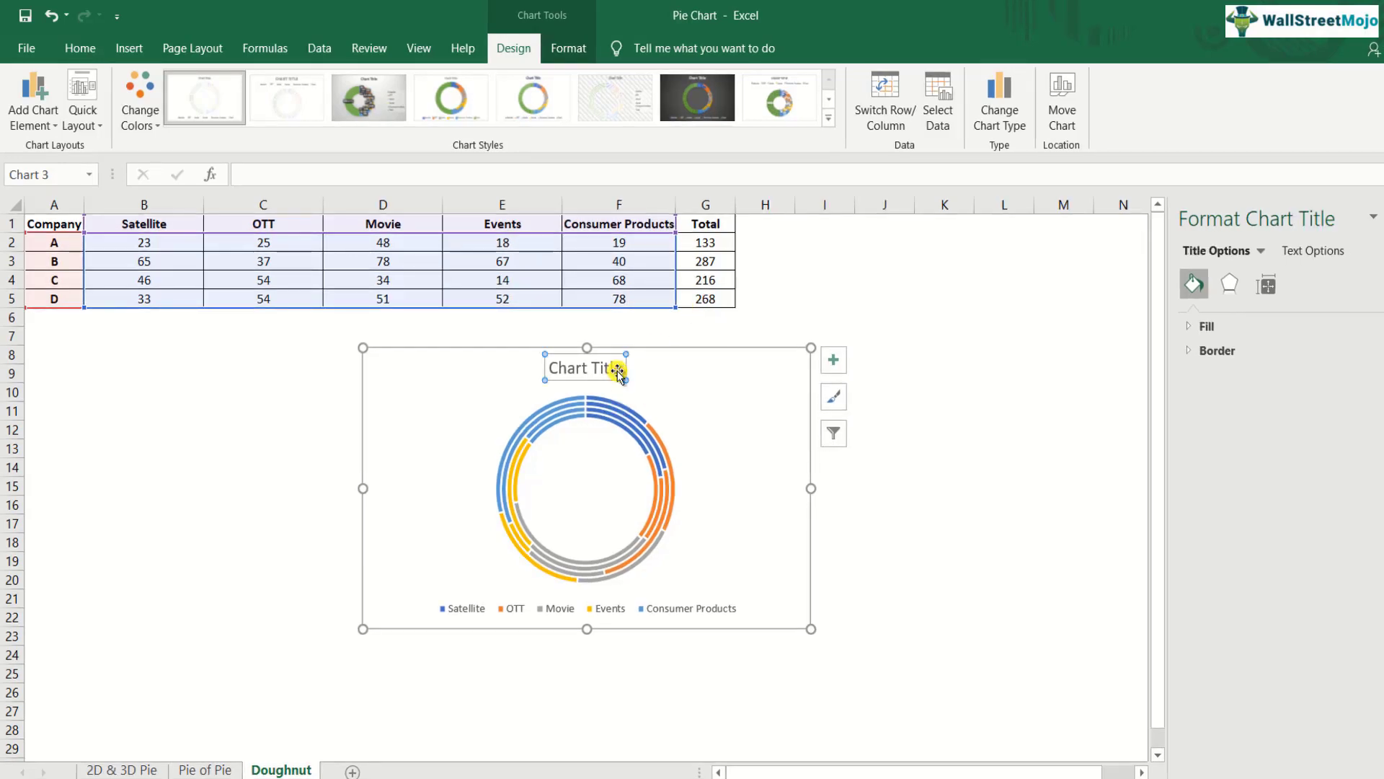
key(Delete)
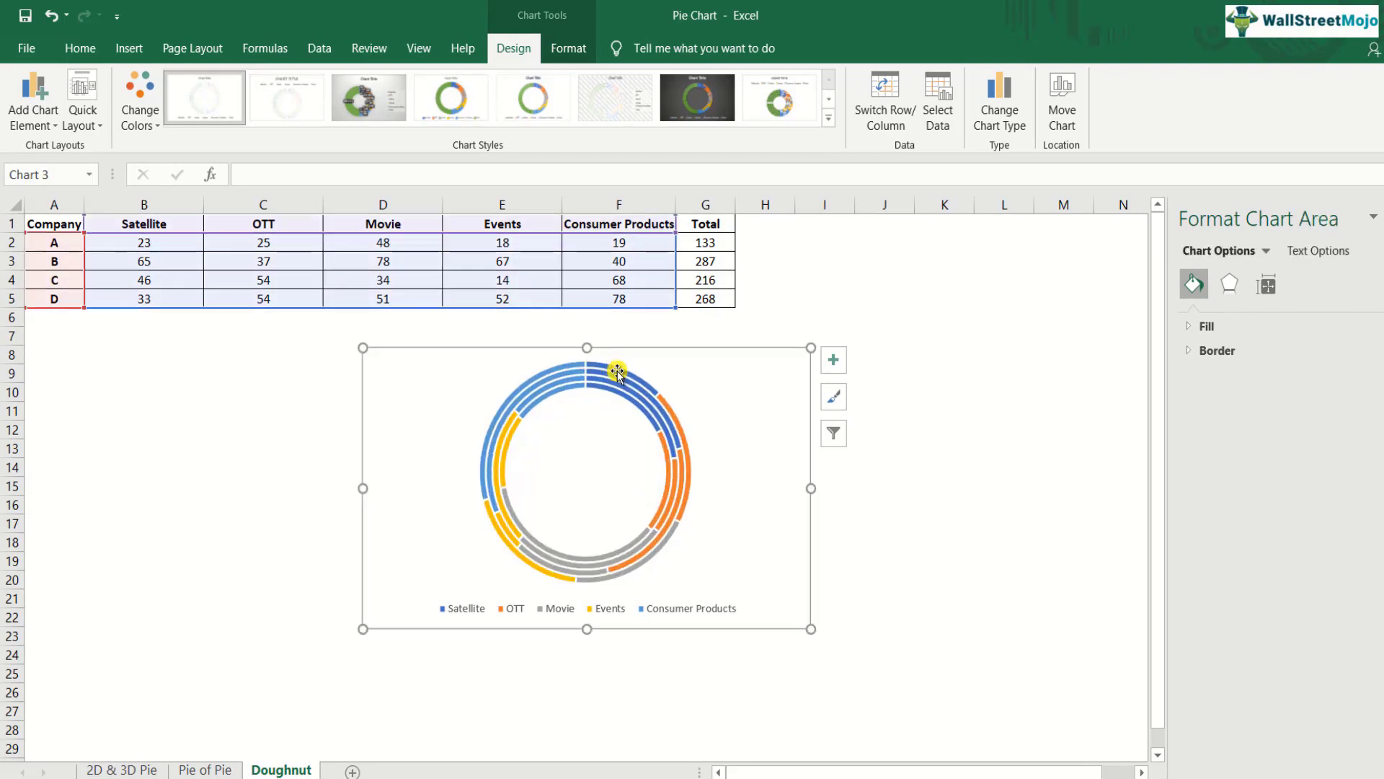
click(525, 618)
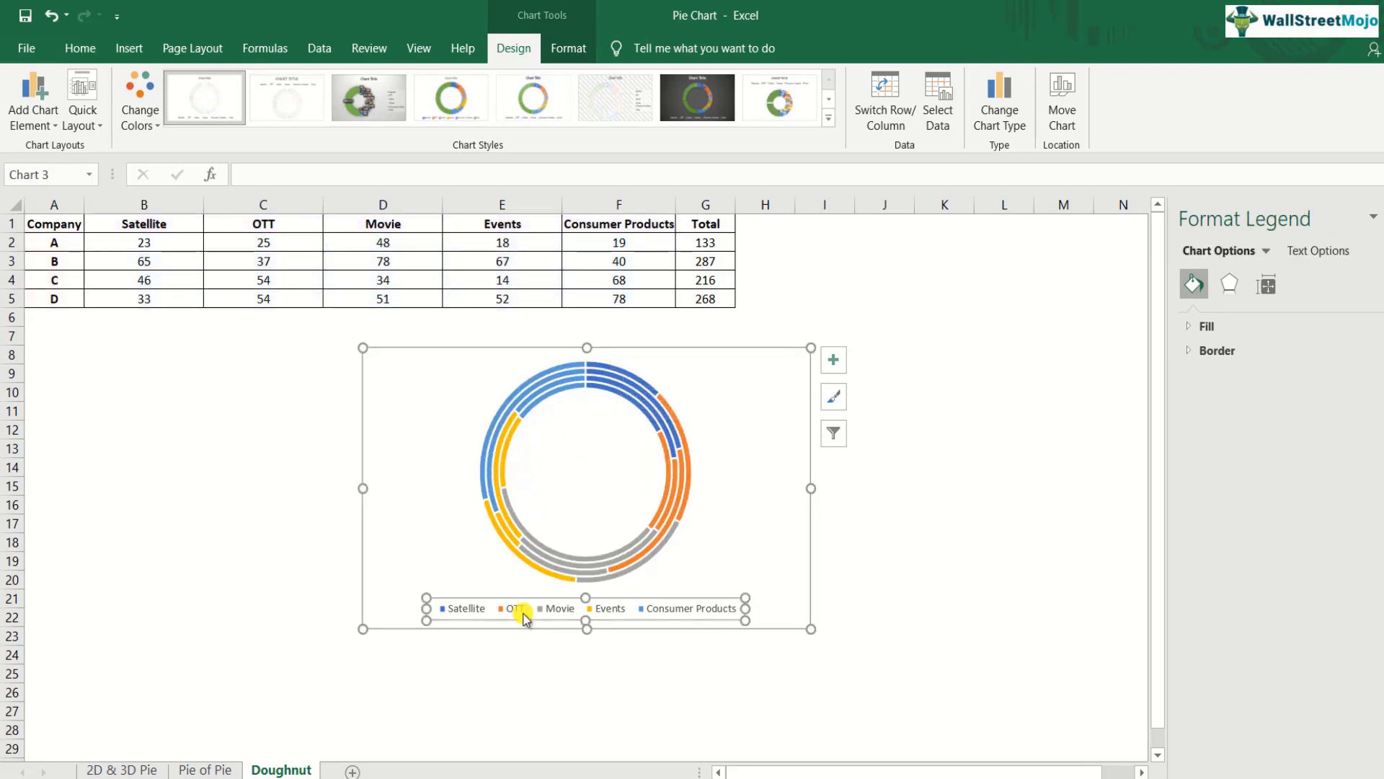
key(Delete)
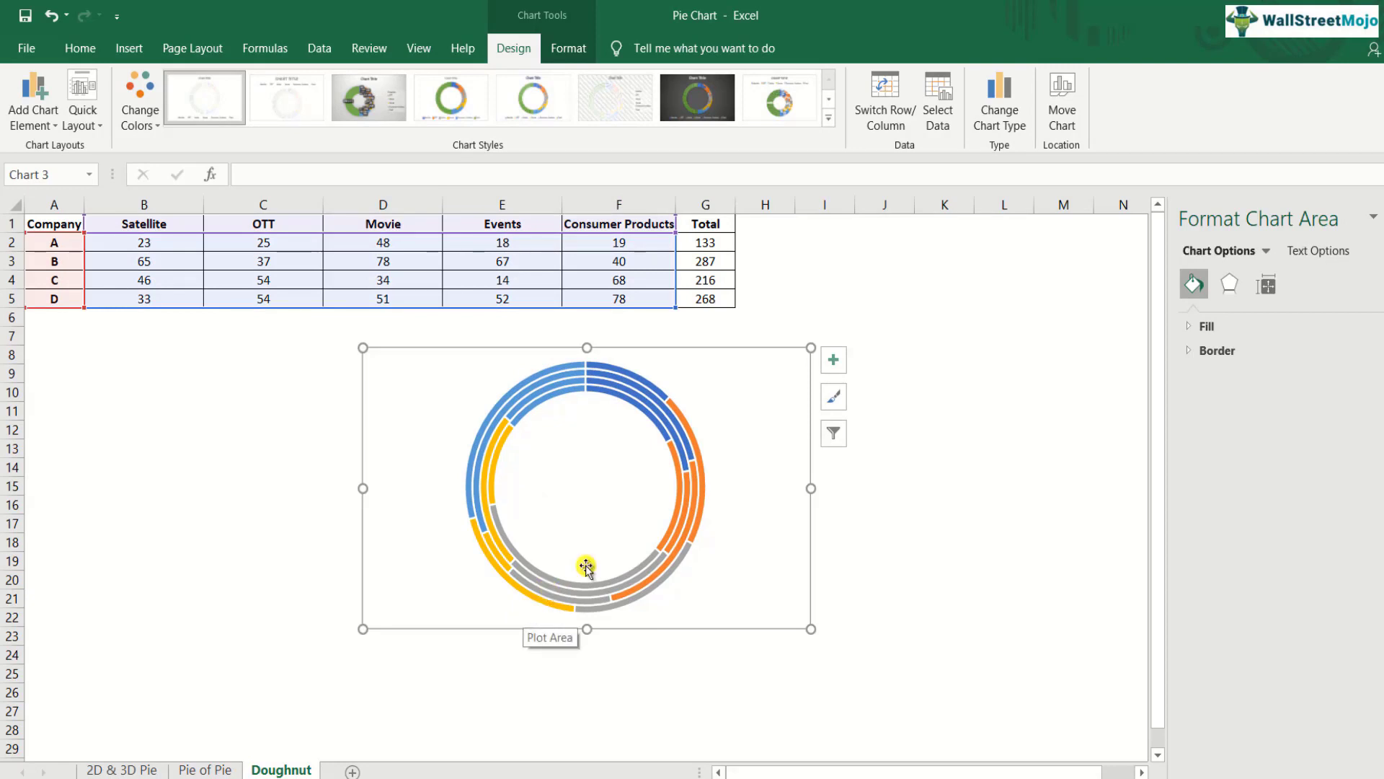
Reduce the doughnut hole size to 10%.
mouse_move(644, 413)
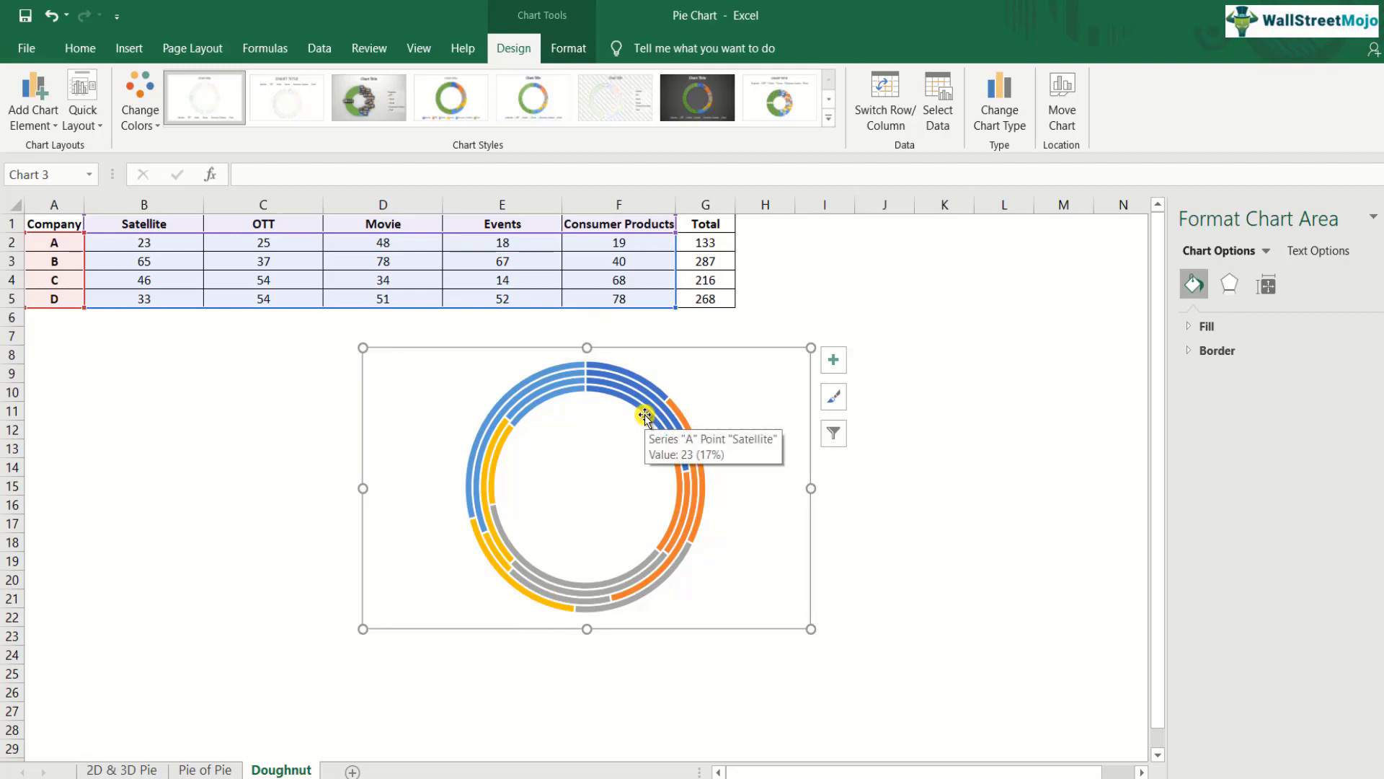
click(652, 413)
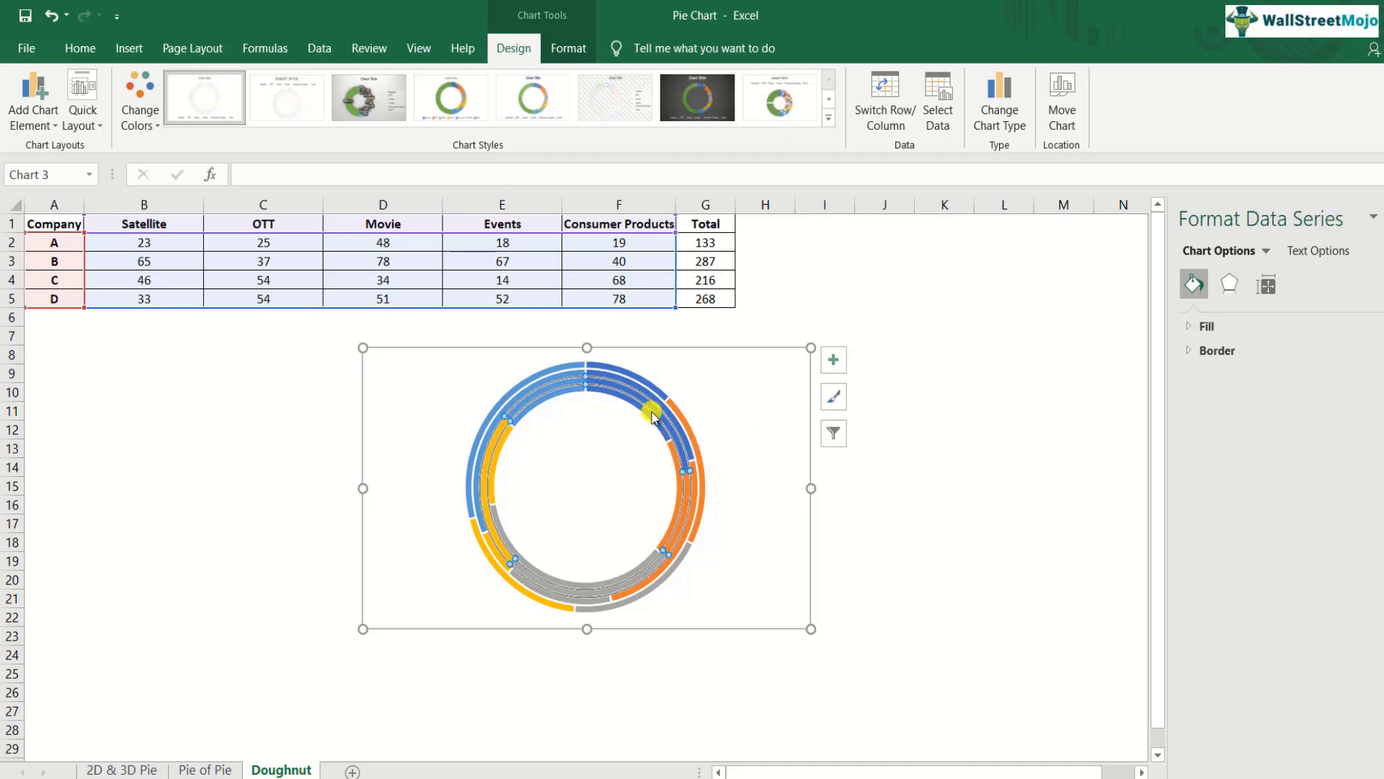
right_click(652, 411)
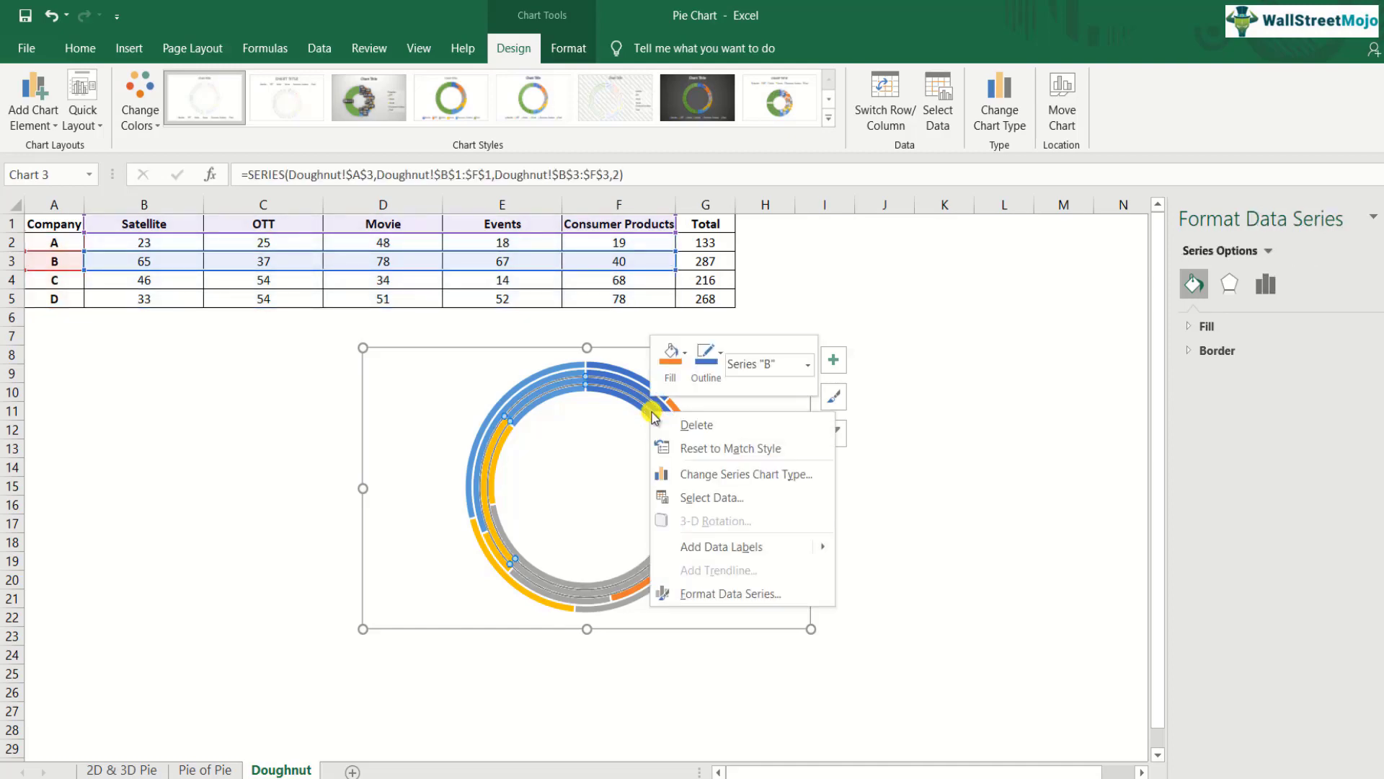
click(774, 607)
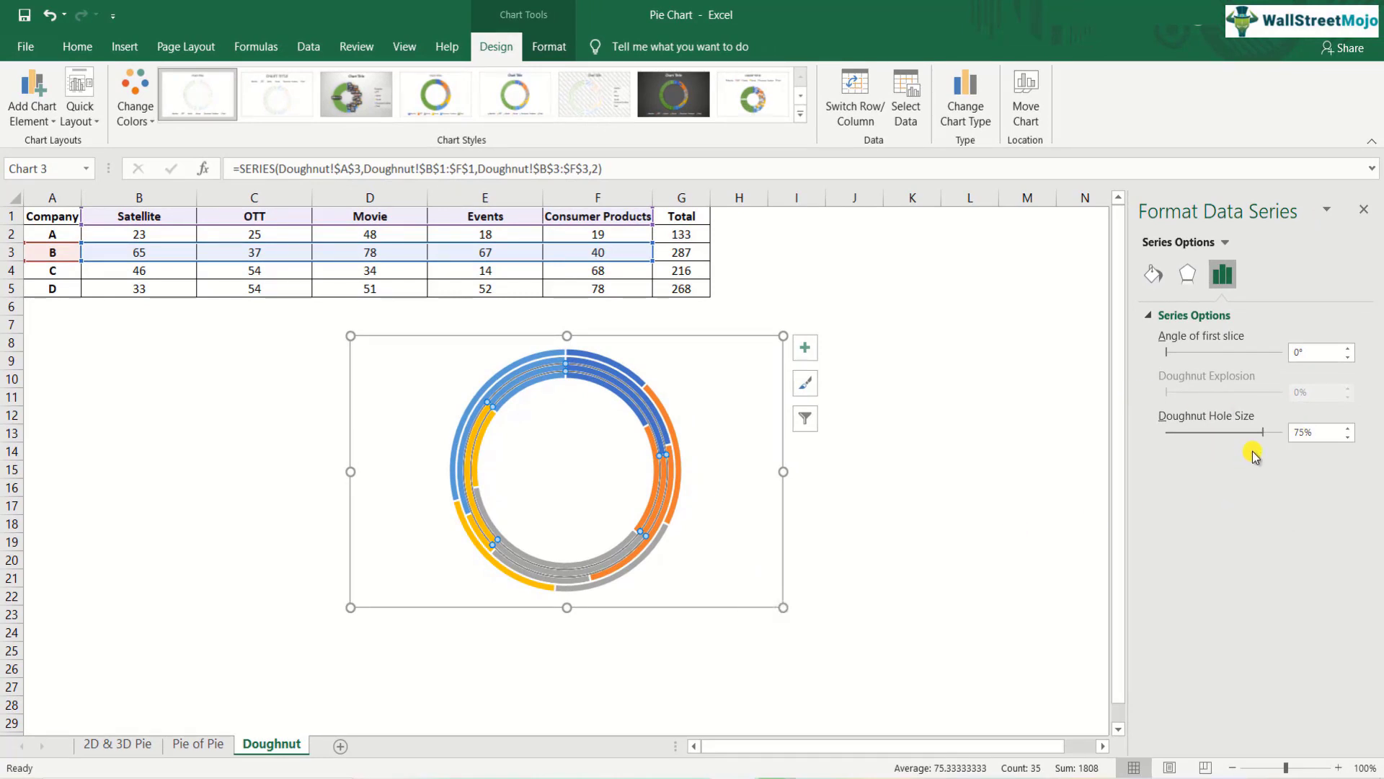
drag(1268, 435, 1185, 436)
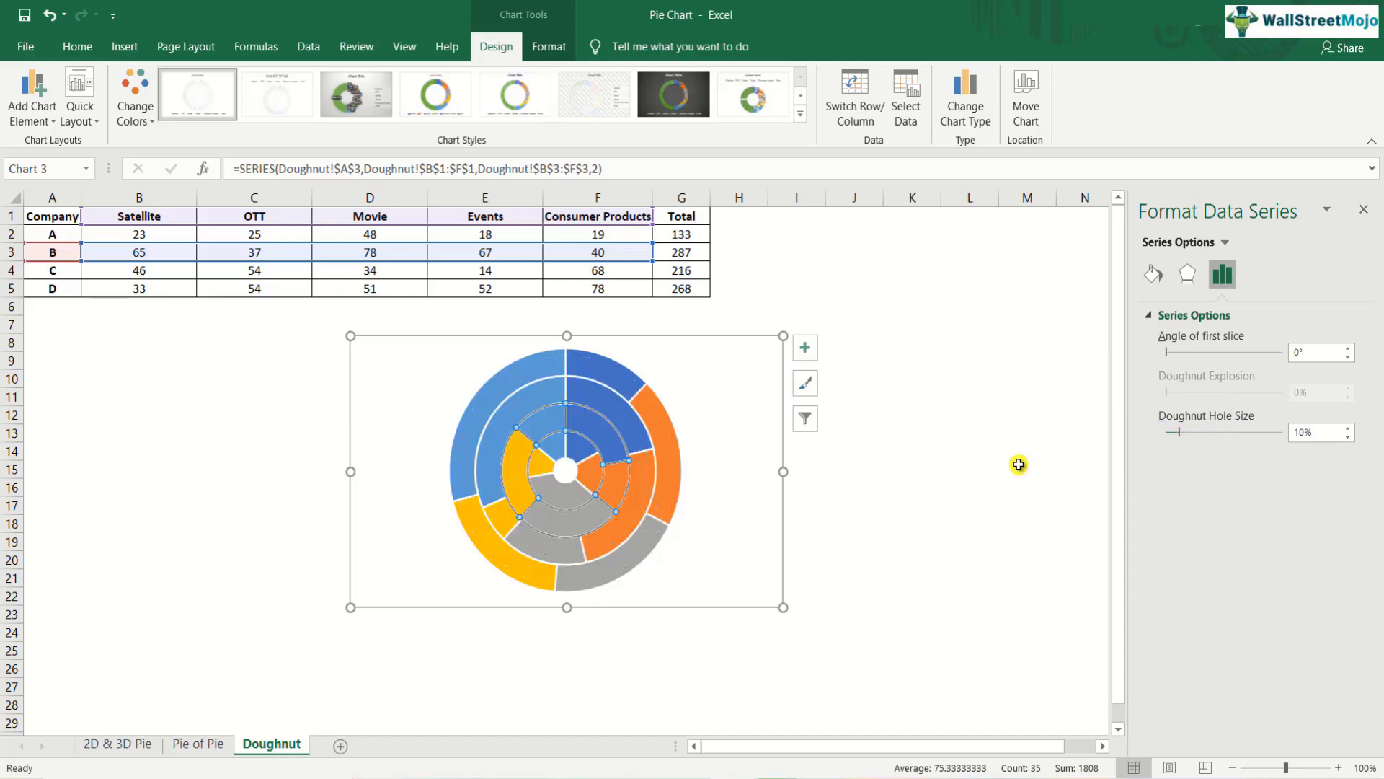
click(974, 485)
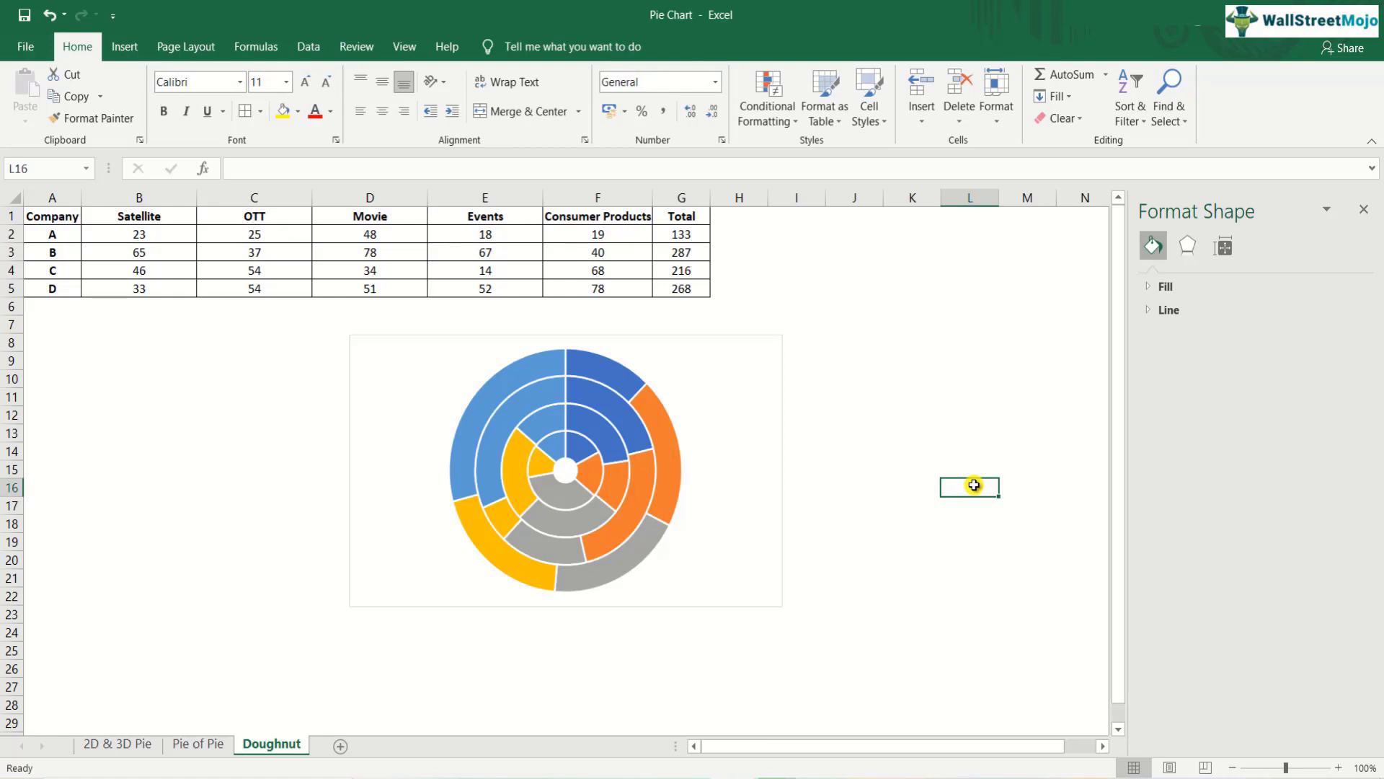
Add data labels to all four rings of the doughnut chart, series D, C, B and A.
right_click(665, 427)
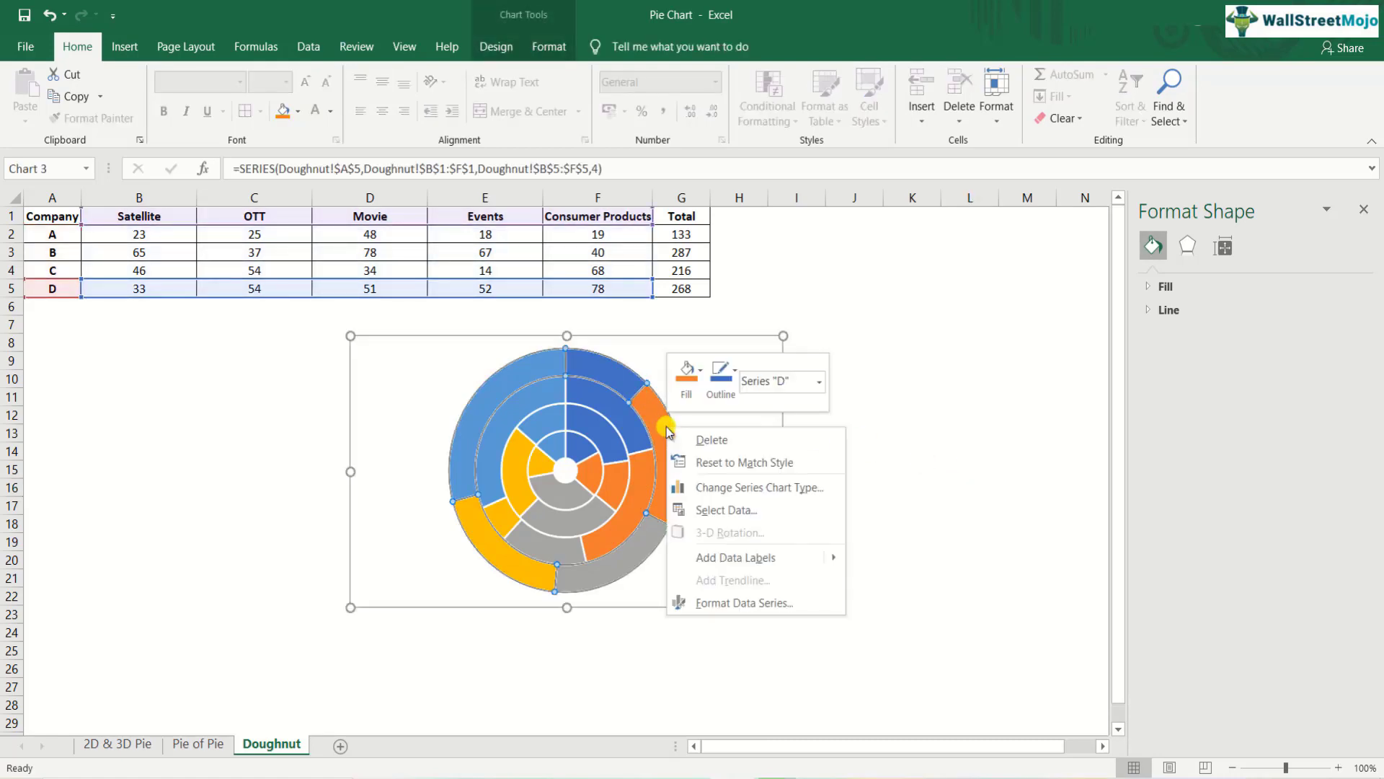
click(745, 560)
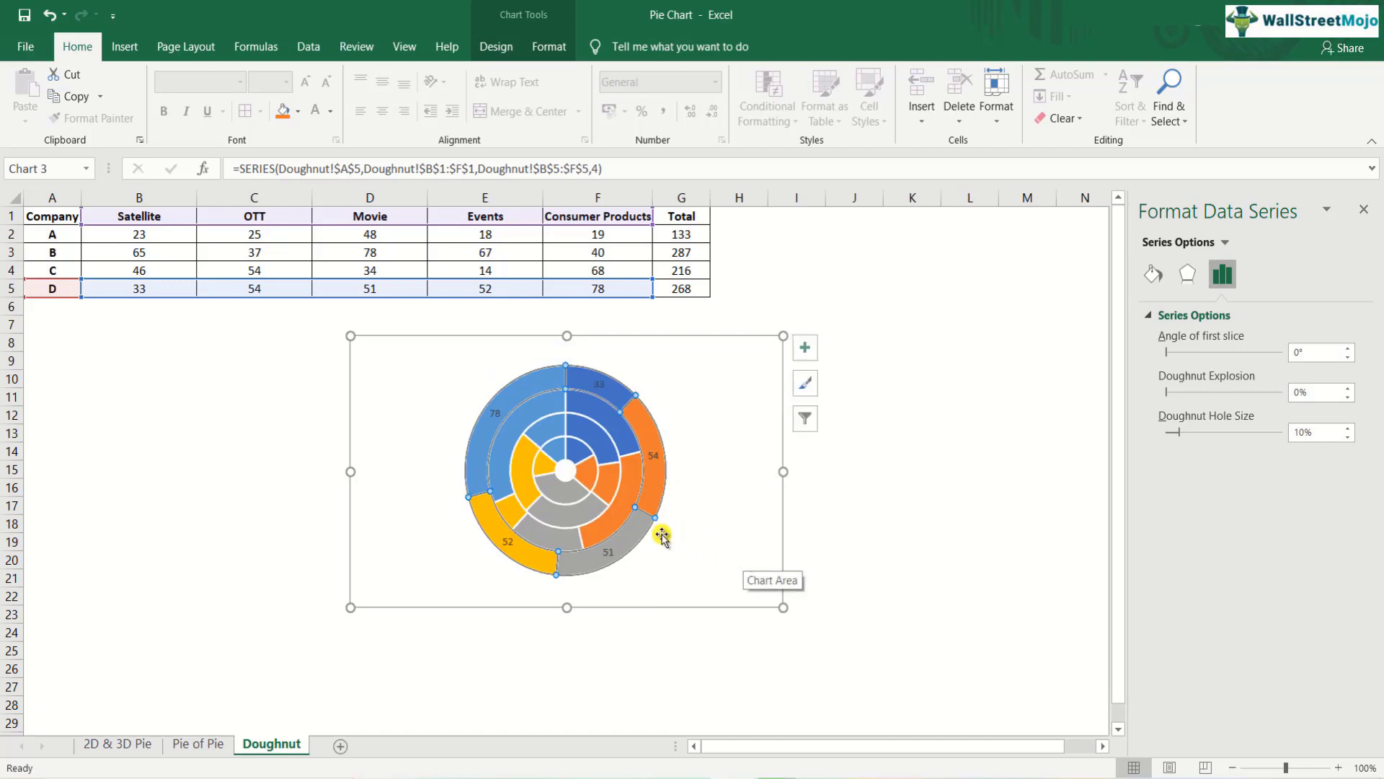
right_click(616, 507)
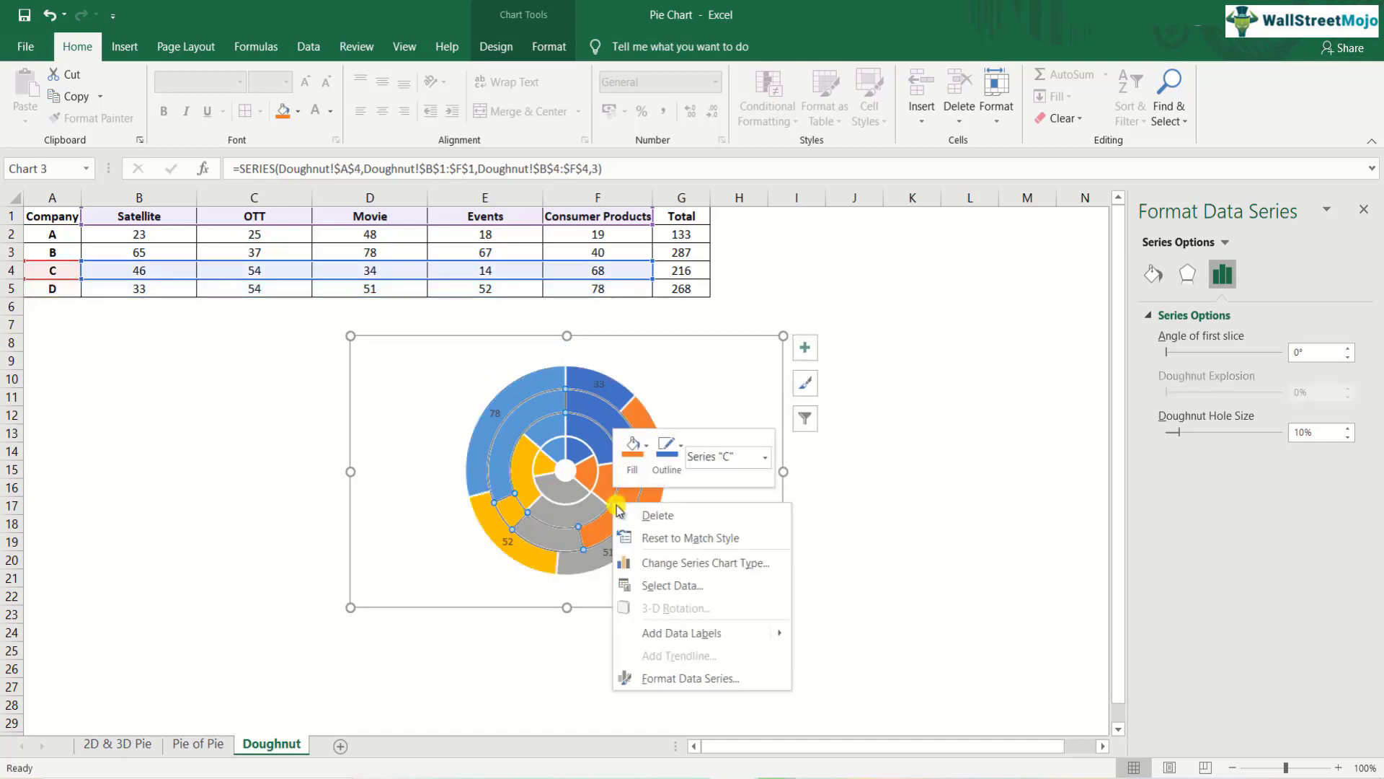
click(670, 629)
right_click(569, 510)
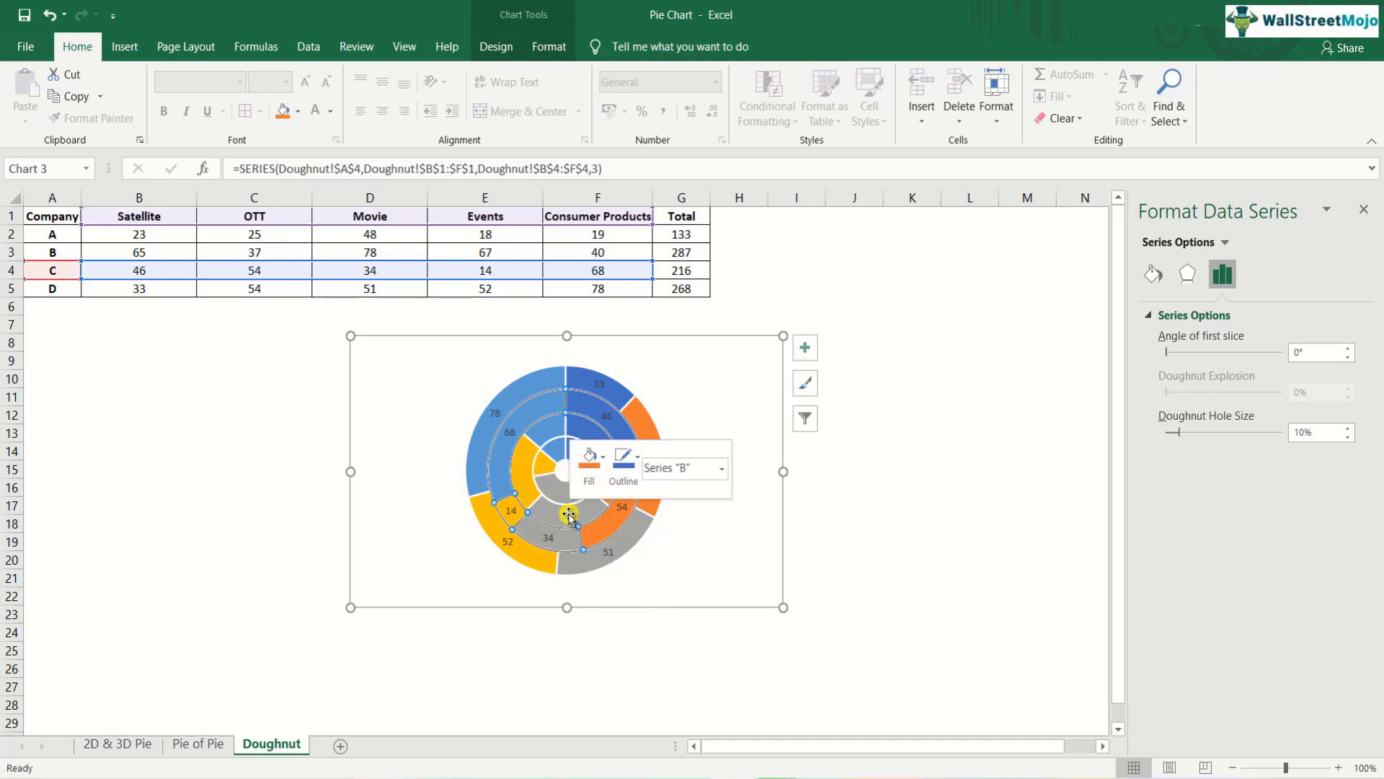
click(631, 642)
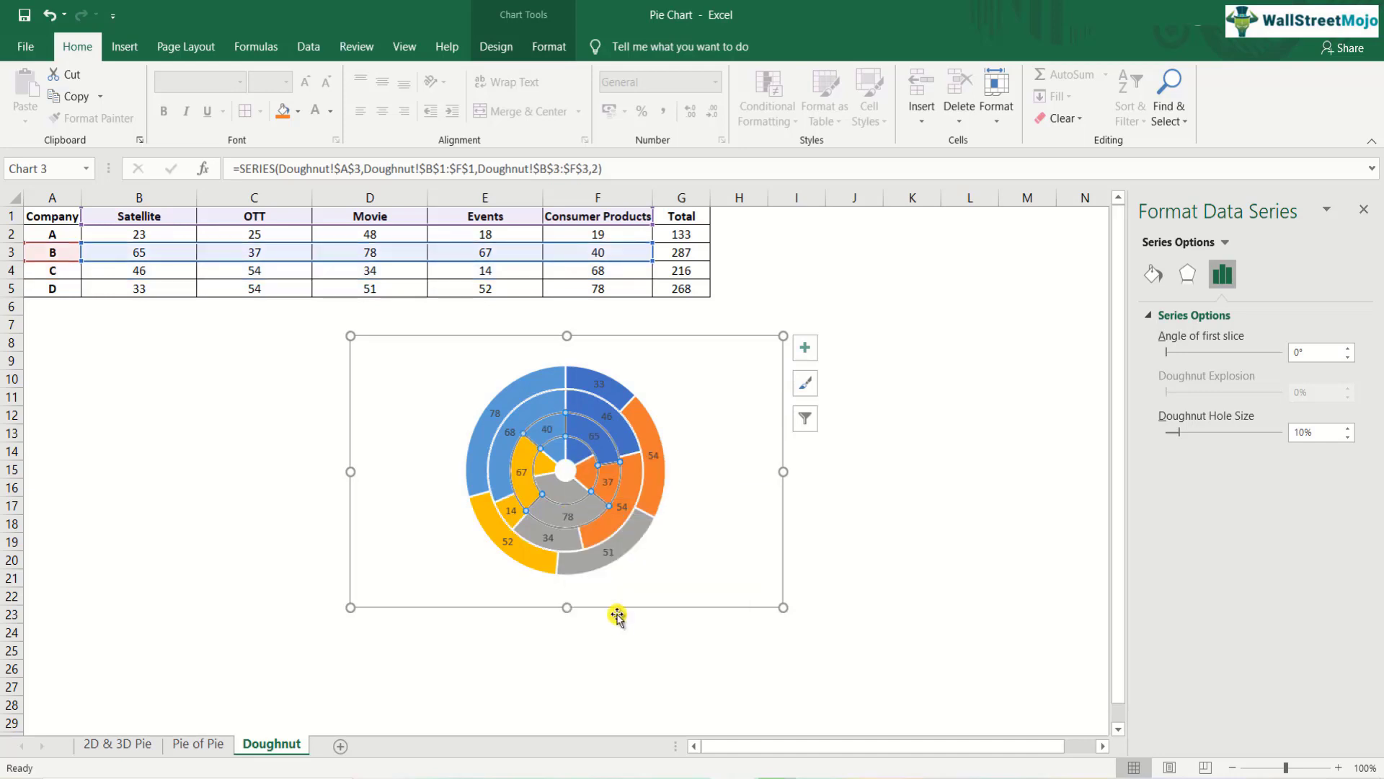
right_click(558, 496)
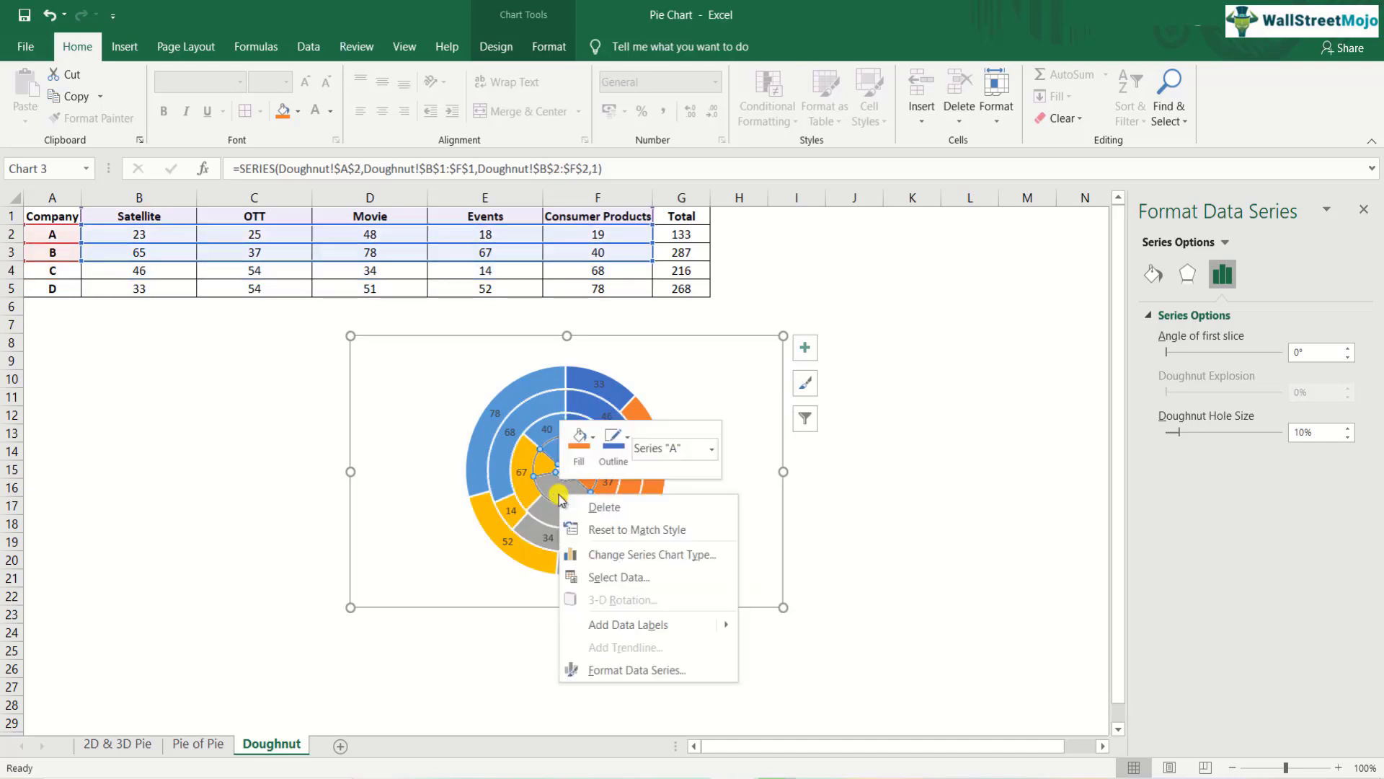
click(646, 623)
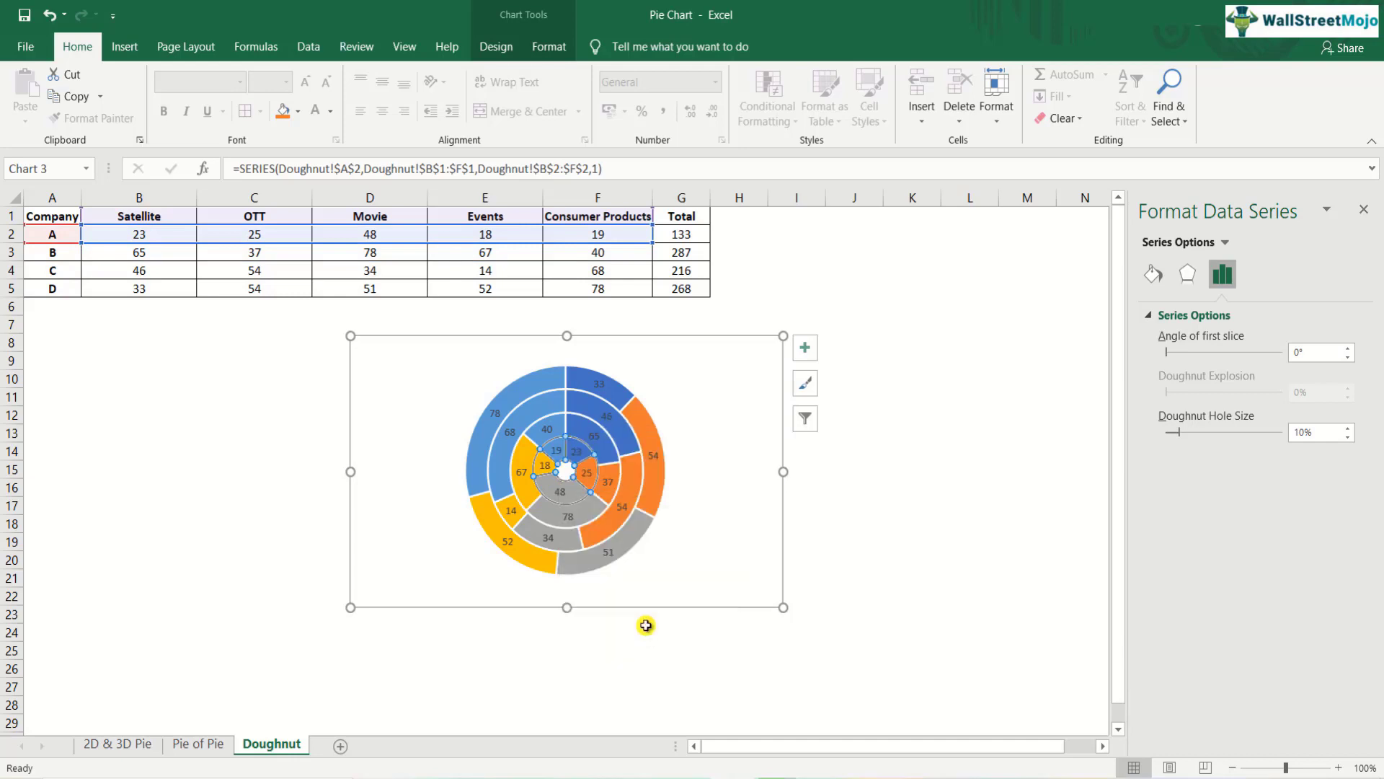
right_click(664, 482)
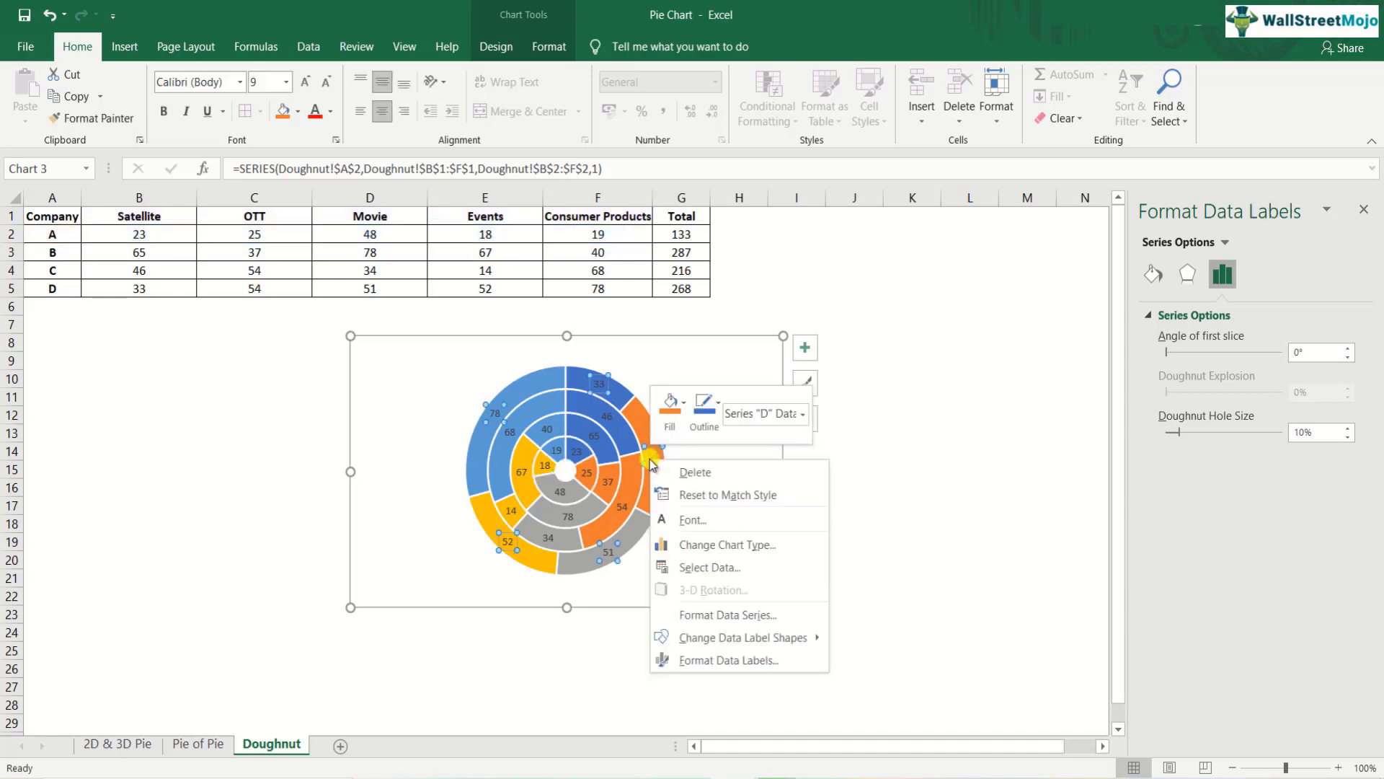
click(771, 658)
click(1177, 432)
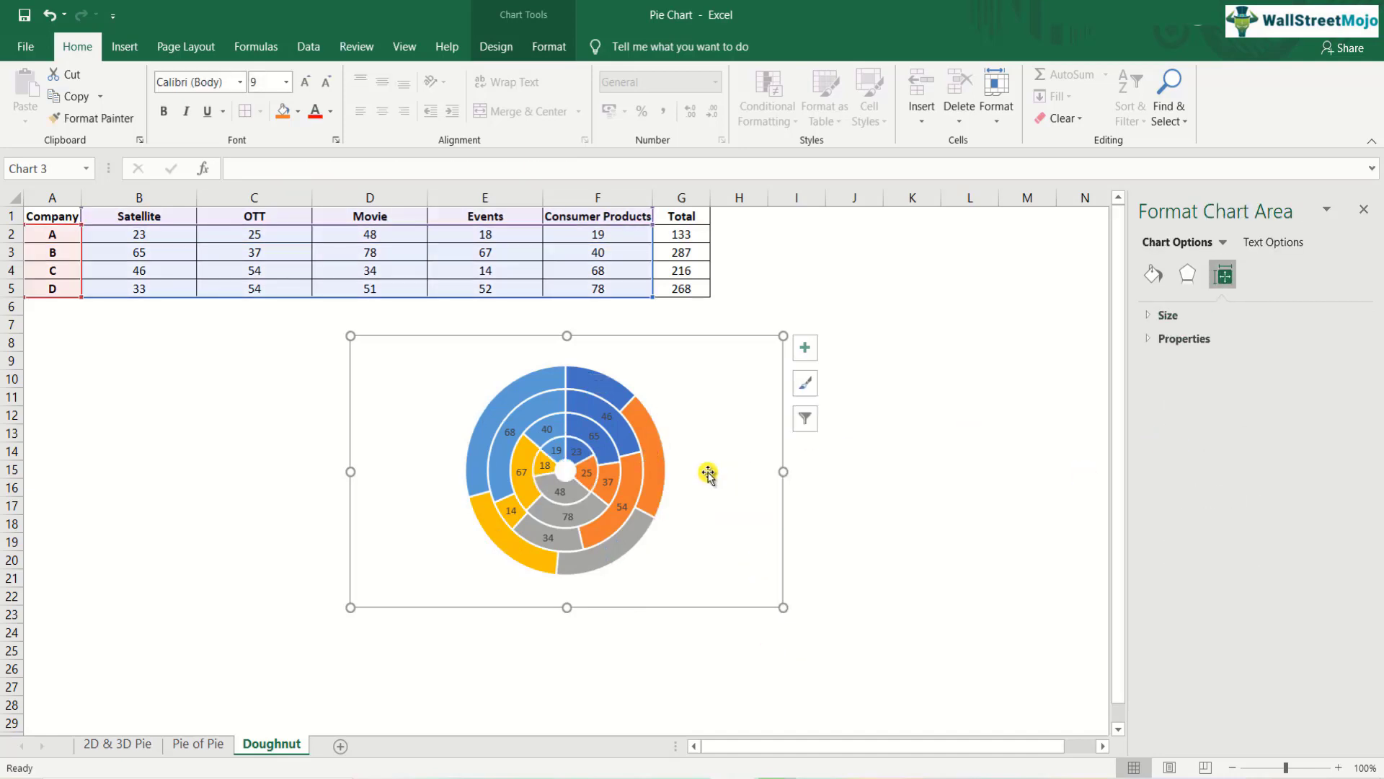
key(ctrl+z)
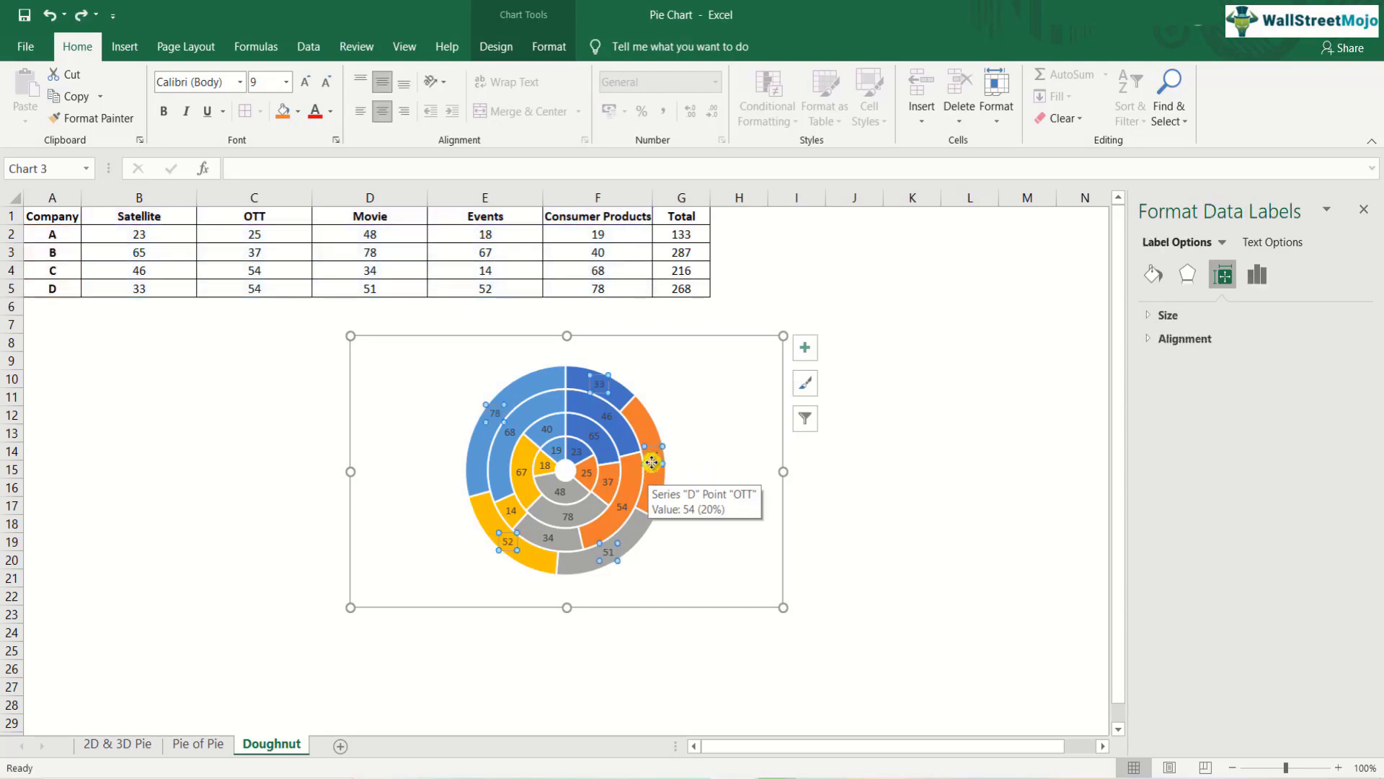
Show percentages alongside the values in the data labels of all four doughnut rings, series D, C, B and A.
right_click(652, 462)
click(721, 661)
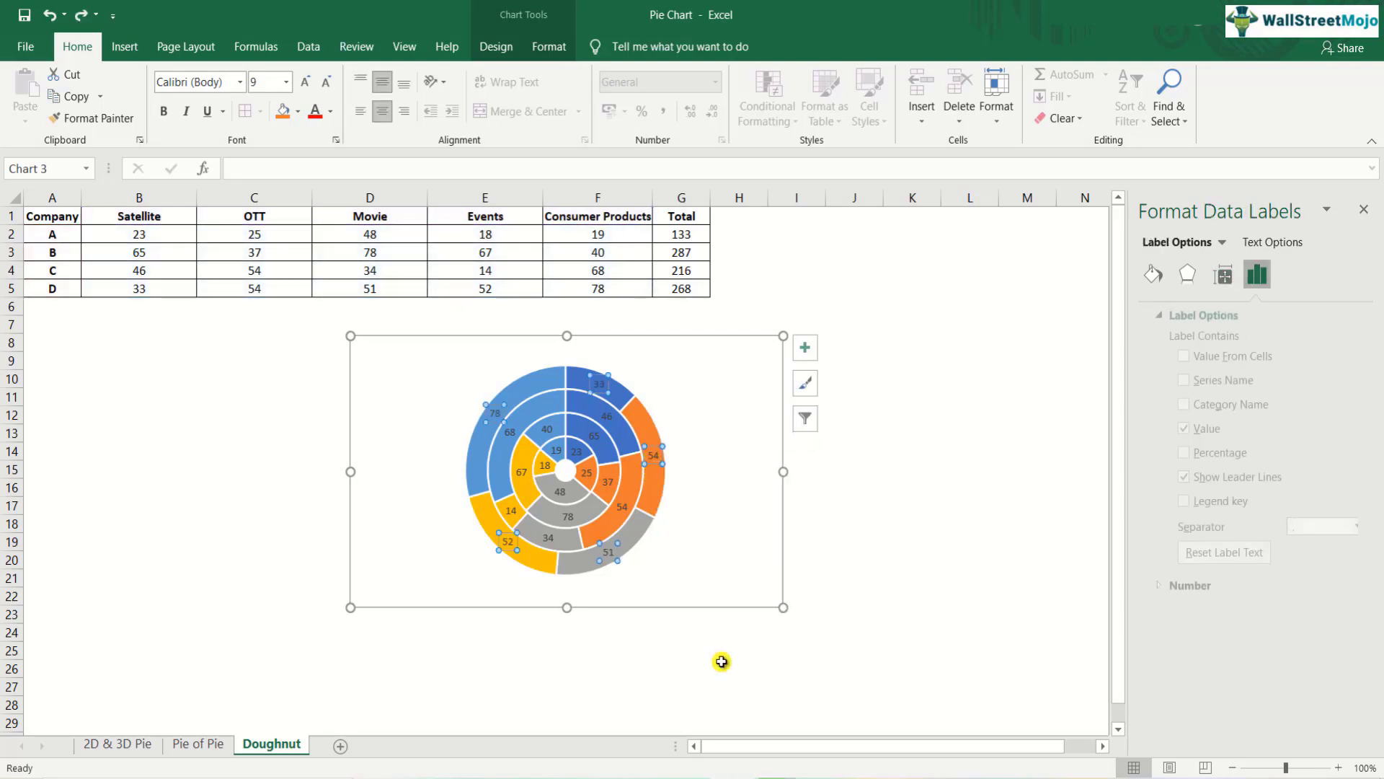
click(1173, 453)
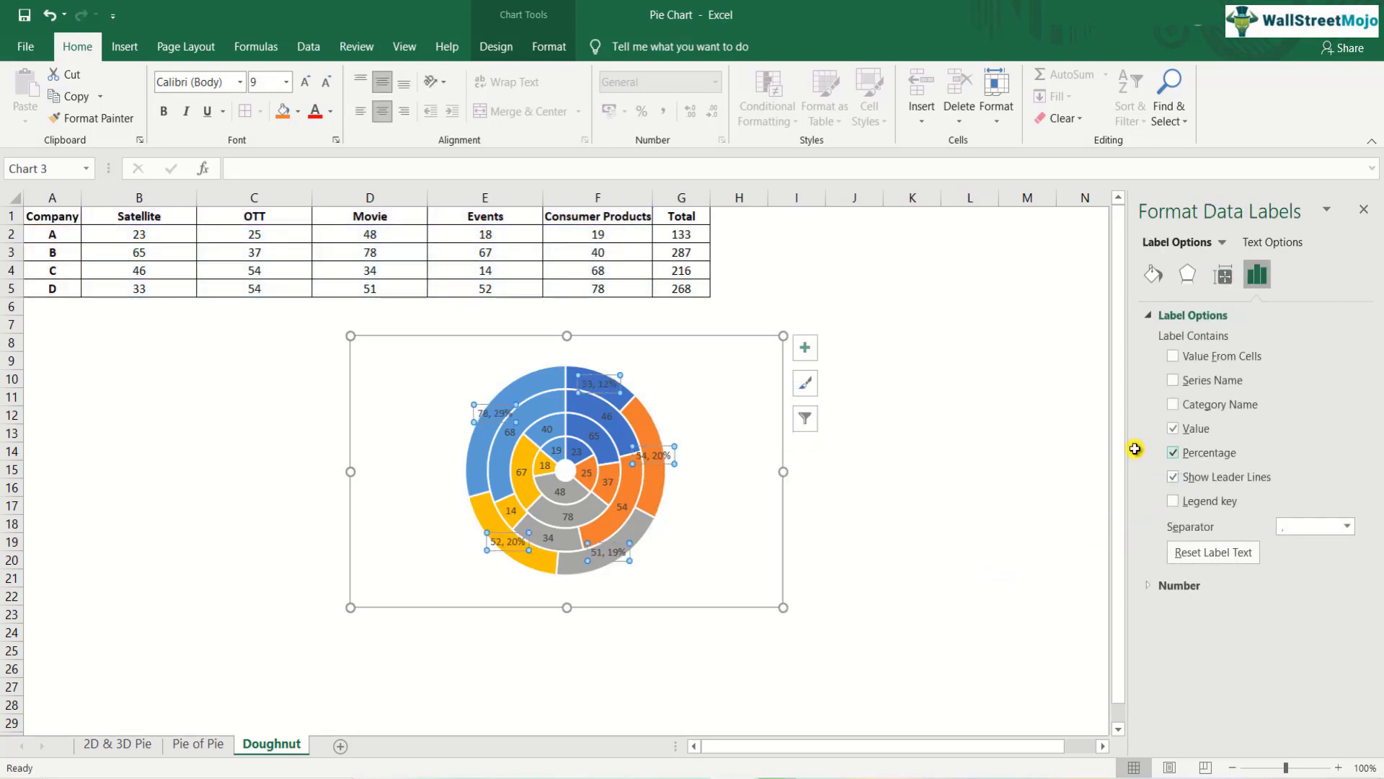
click(622, 507)
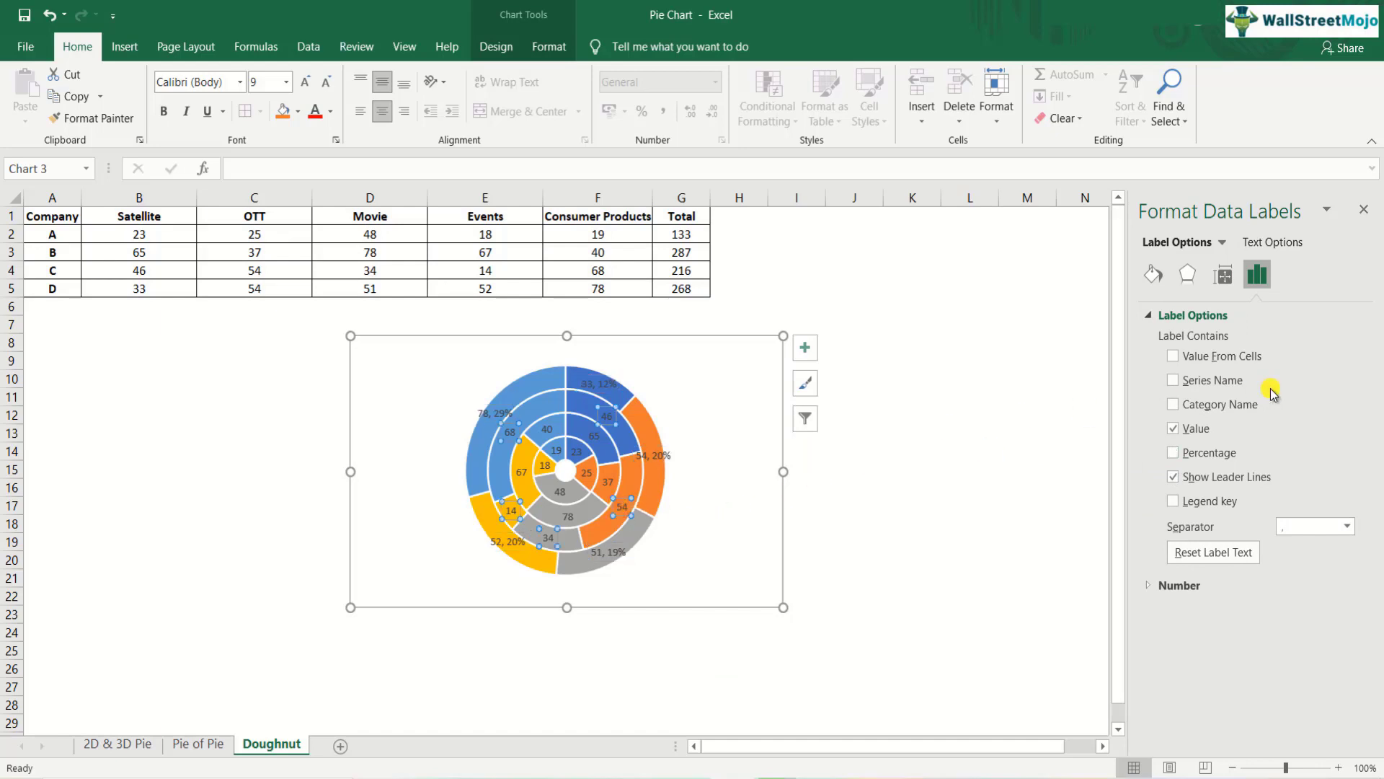
click(1173, 453)
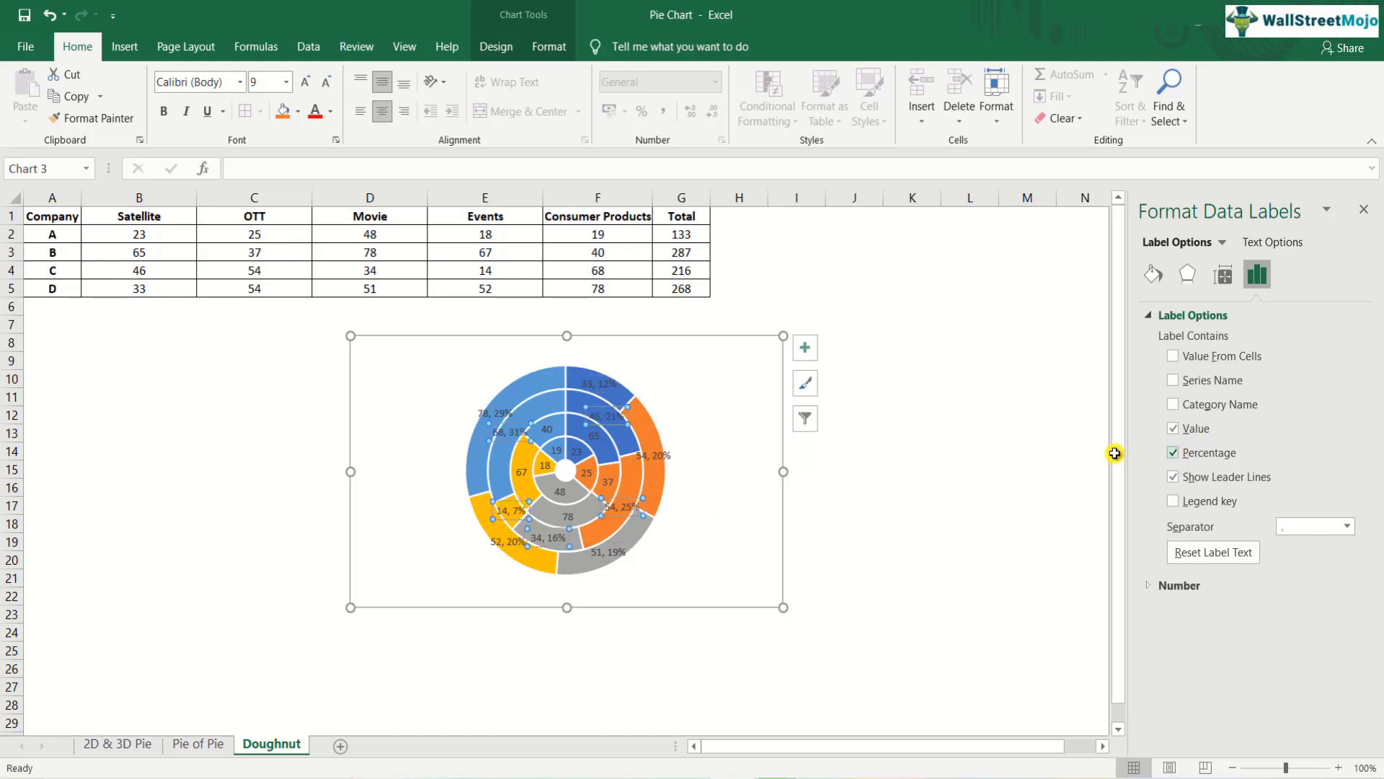
click(608, 483)
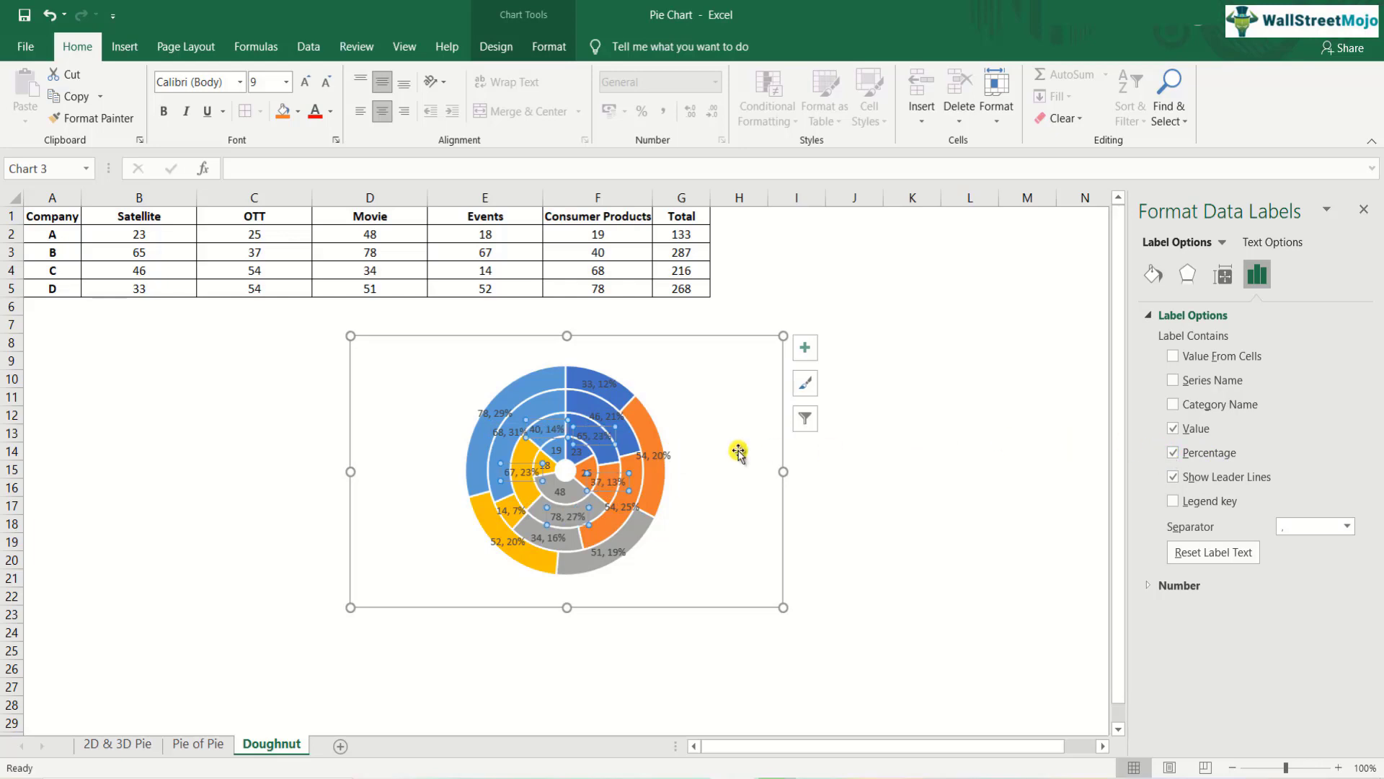
click(562, 486)
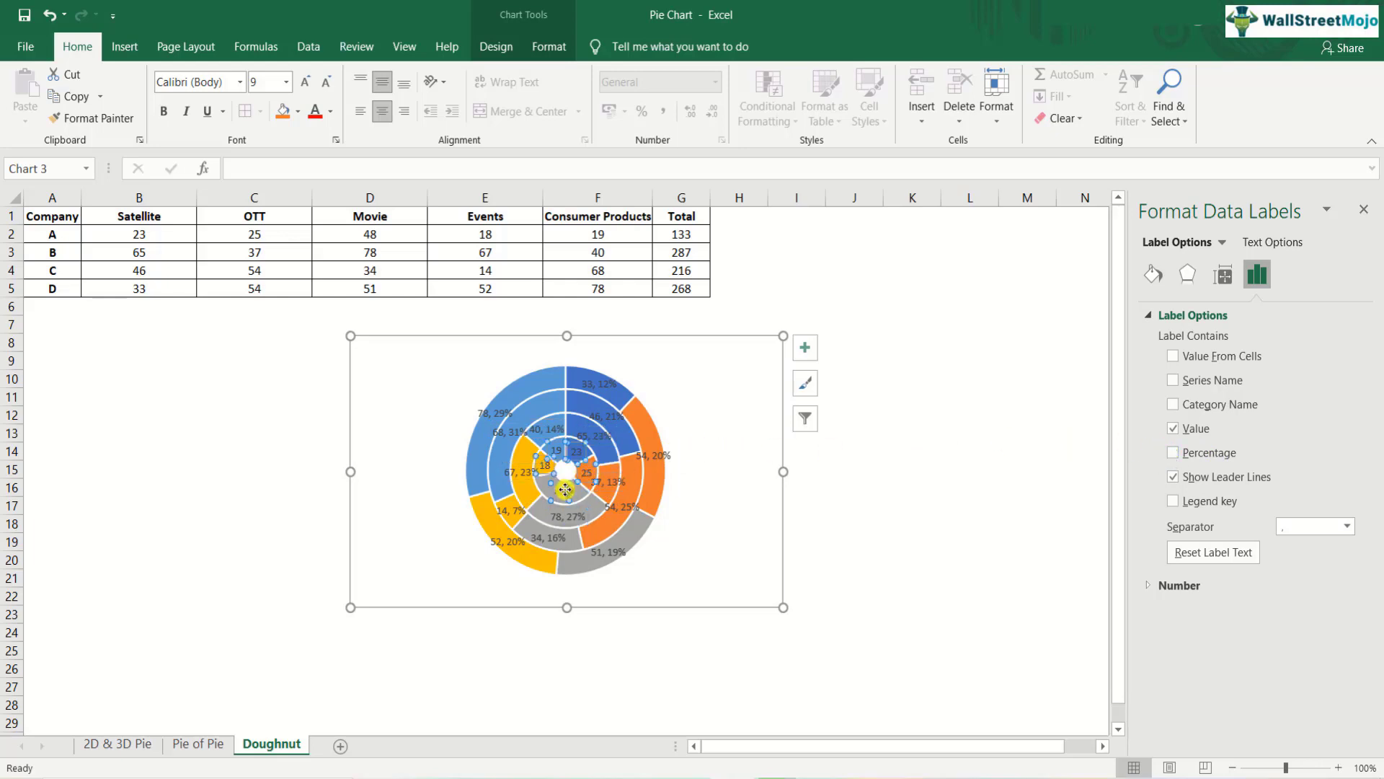
click(1173, 453)
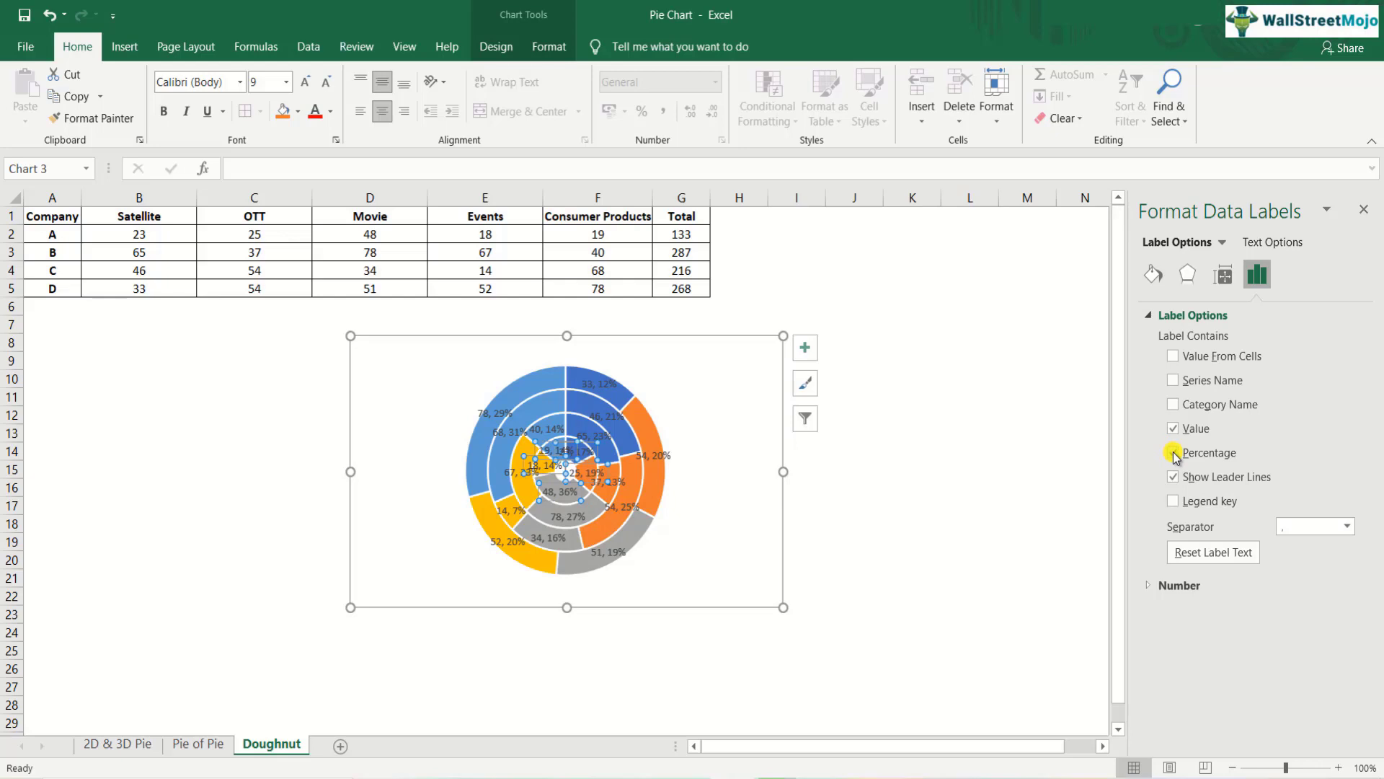
Add a legend at the bottom of the doughnut chart.
click(748, 339)
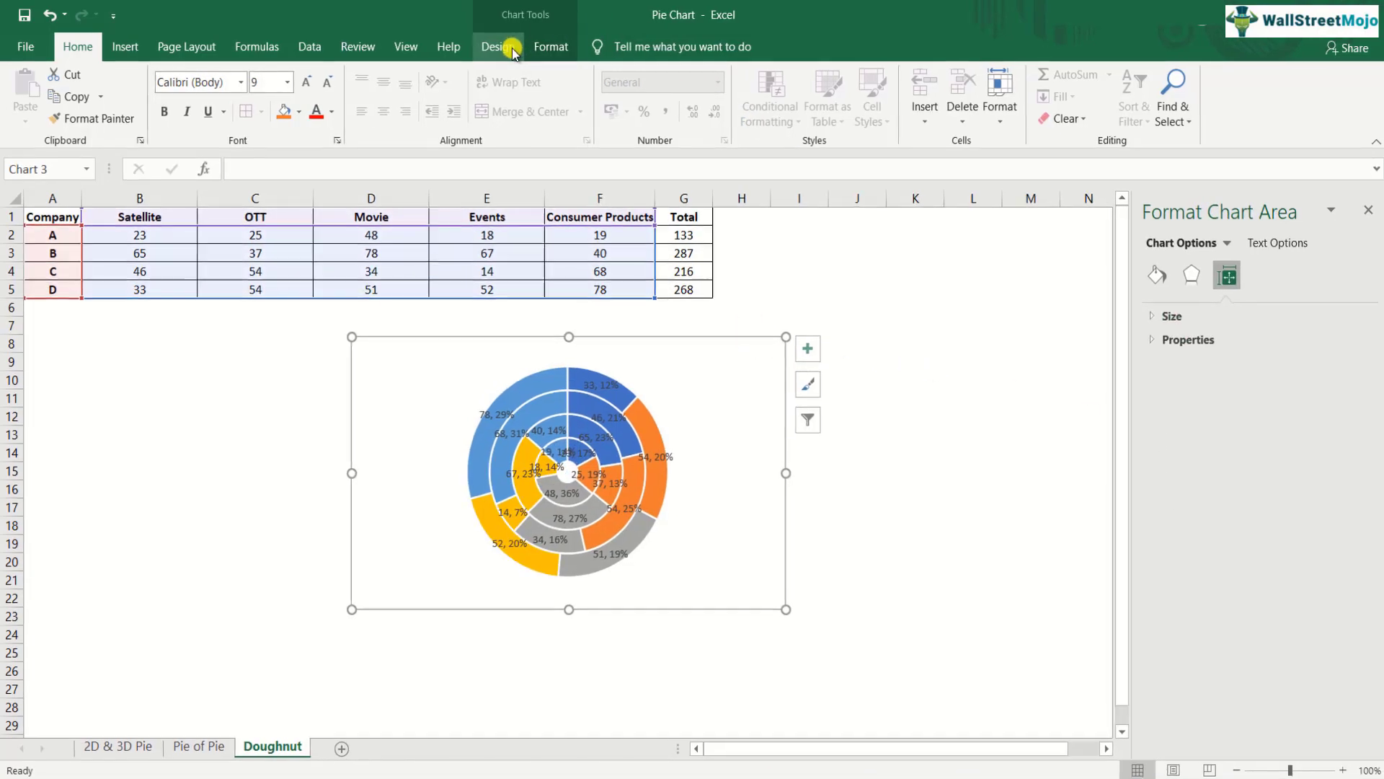
click(505, 47)
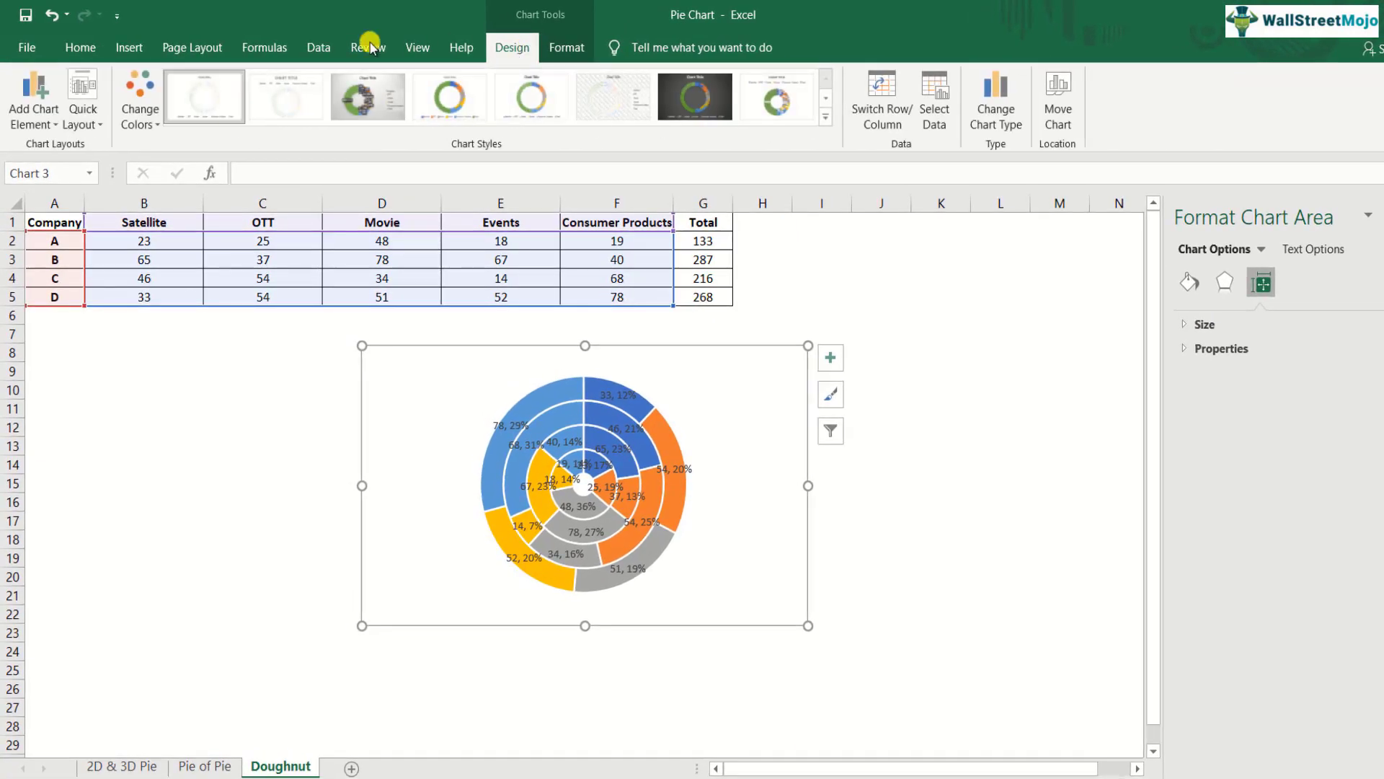
click(33, 124)
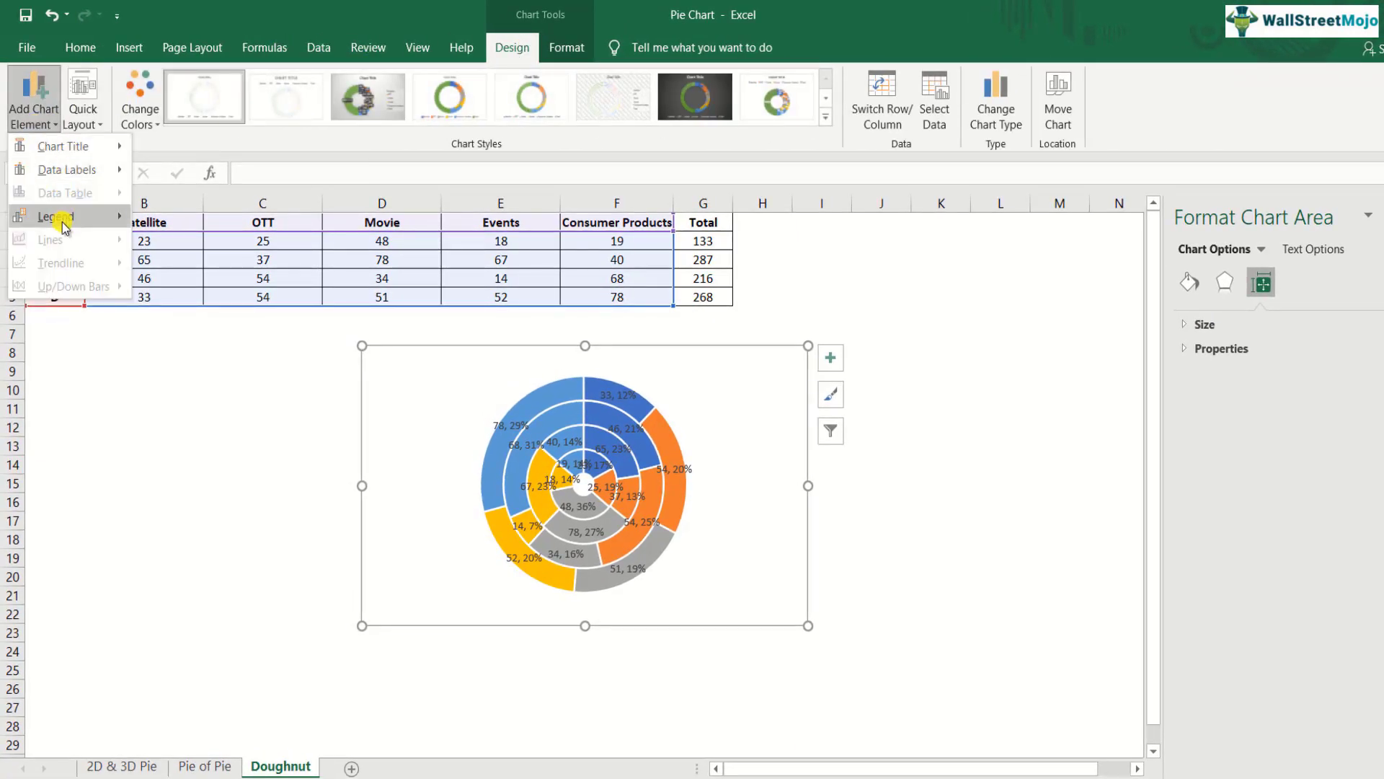
mouse_move(64, 218)
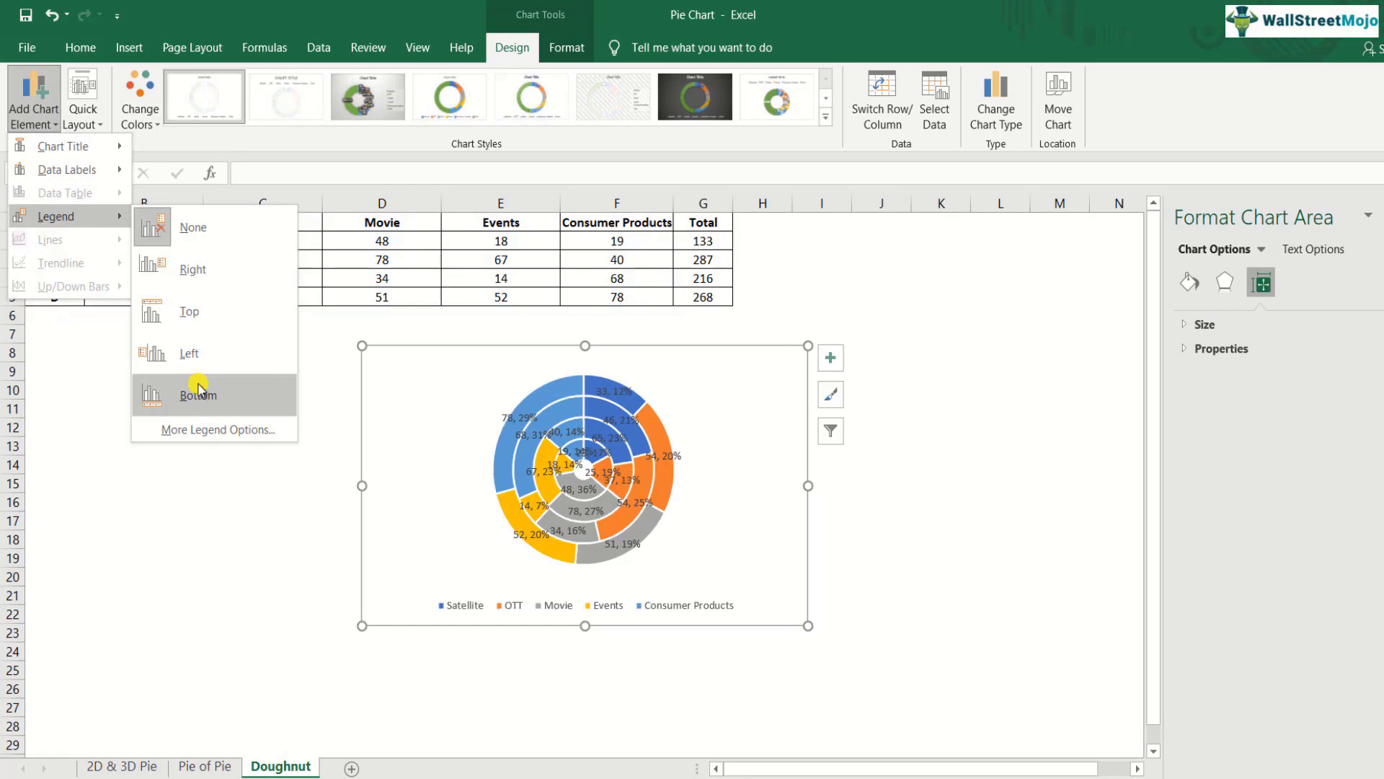
click(197, 393)
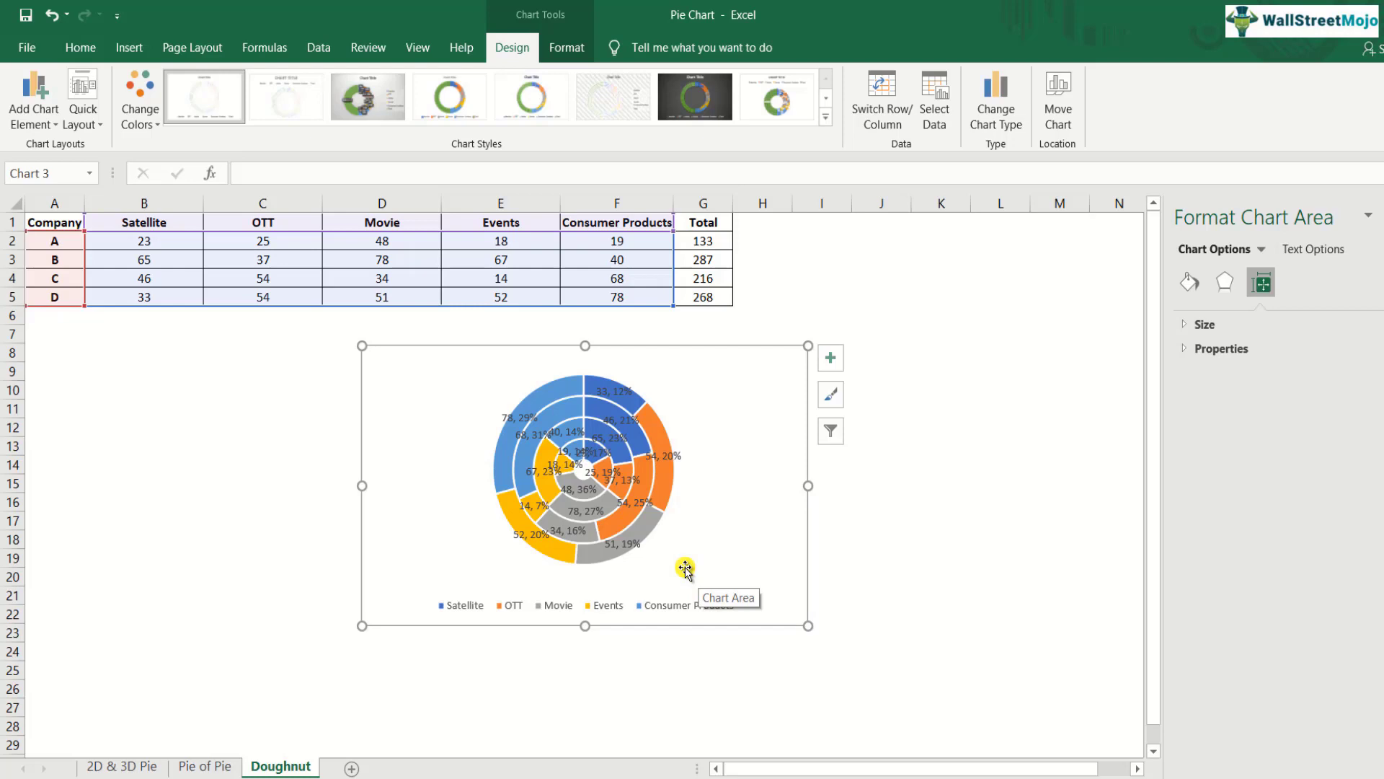
Switch to the 2D & 3D Pie sheet to review its two pie charts.
click(139, 763)
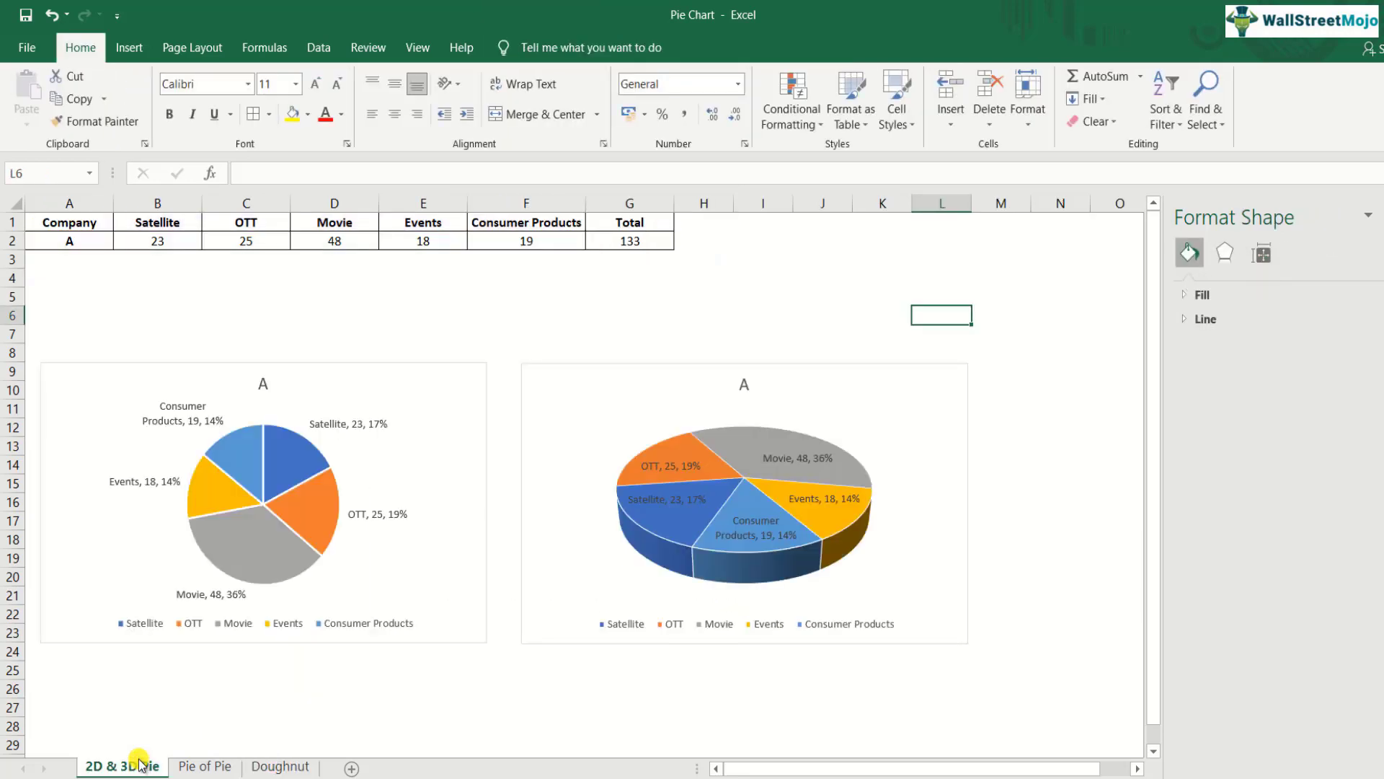